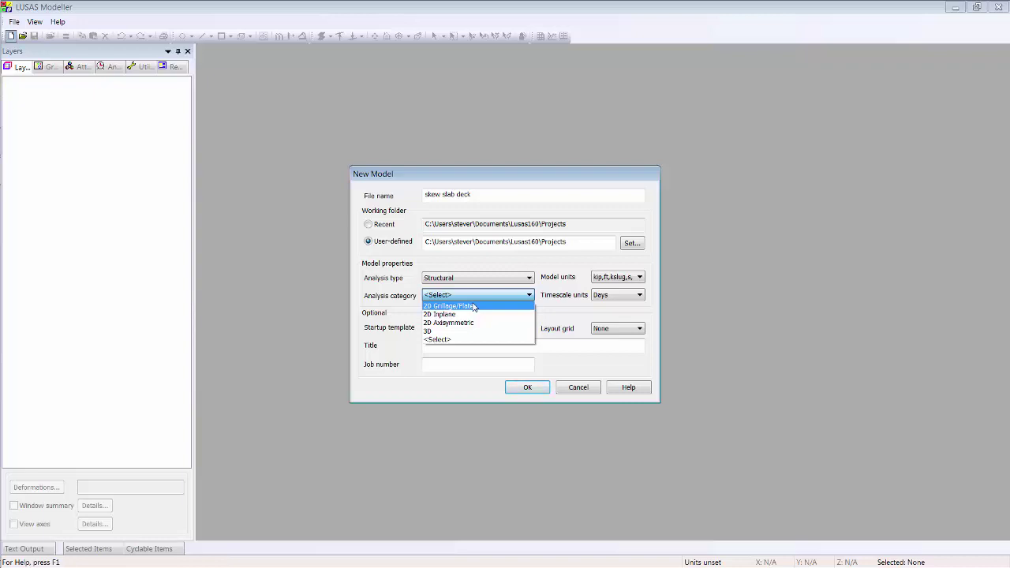
Step: Set the new model's analysis category to 2D Grillage/Plate, keep the startup template as None, and create the model
left_click(474, 306)
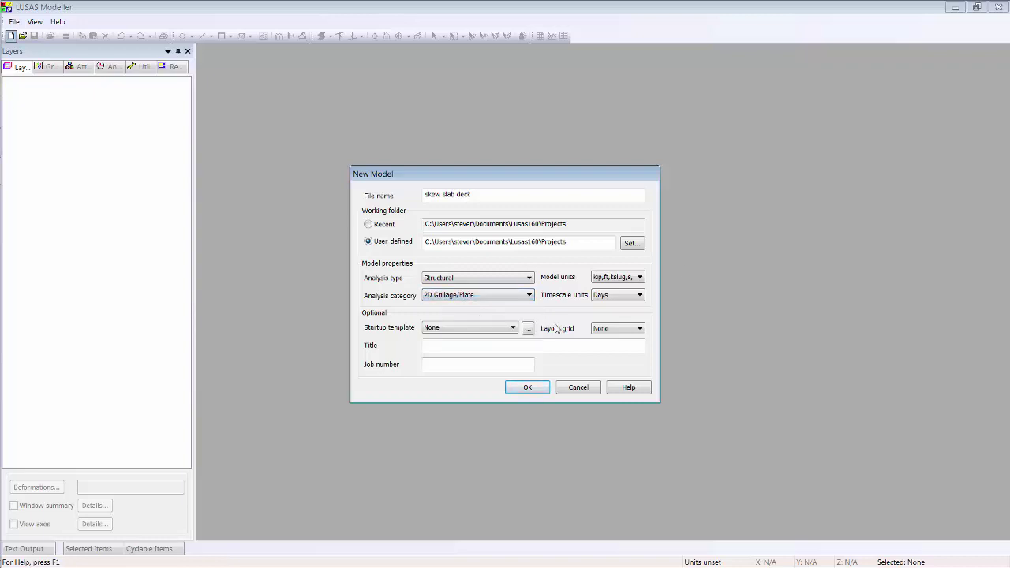
left_click(472, 328)
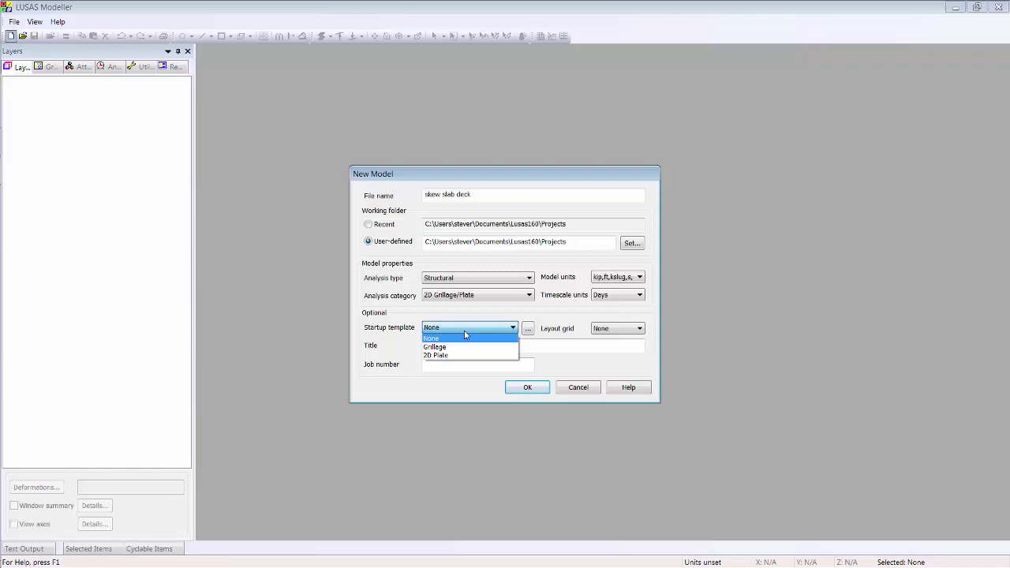
left_click(464, 337)
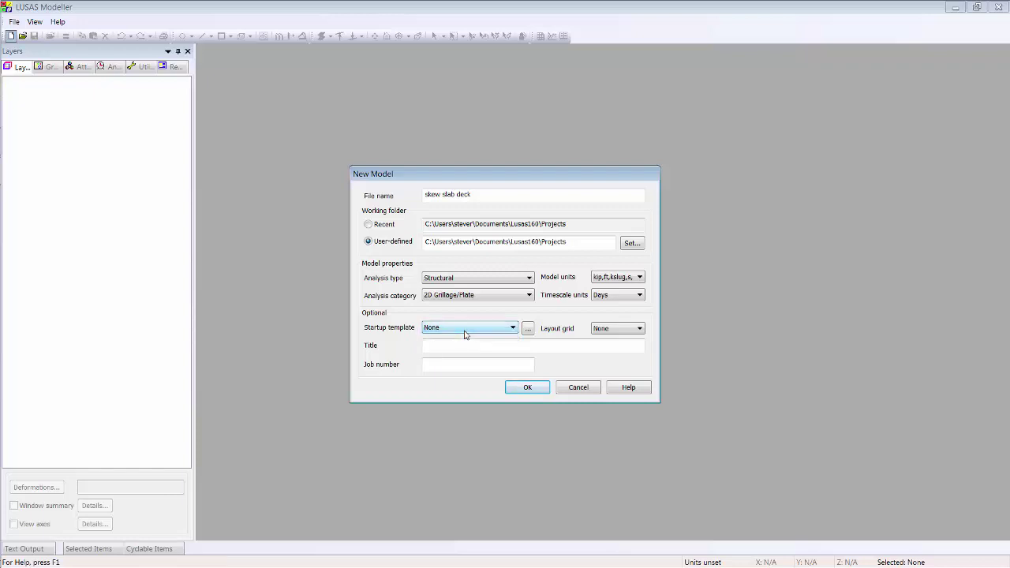
left_click(526, 388)
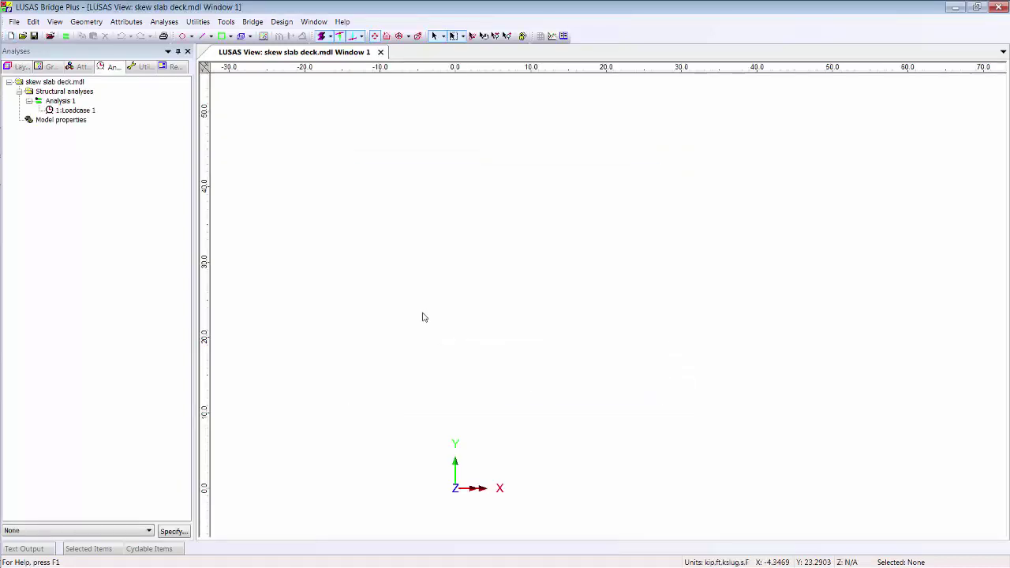
Step: Create a rectangular layout grid with 12 X lines and 3 Y lines, both at a fixed spacing of 16 ft
left_click(196, 22)
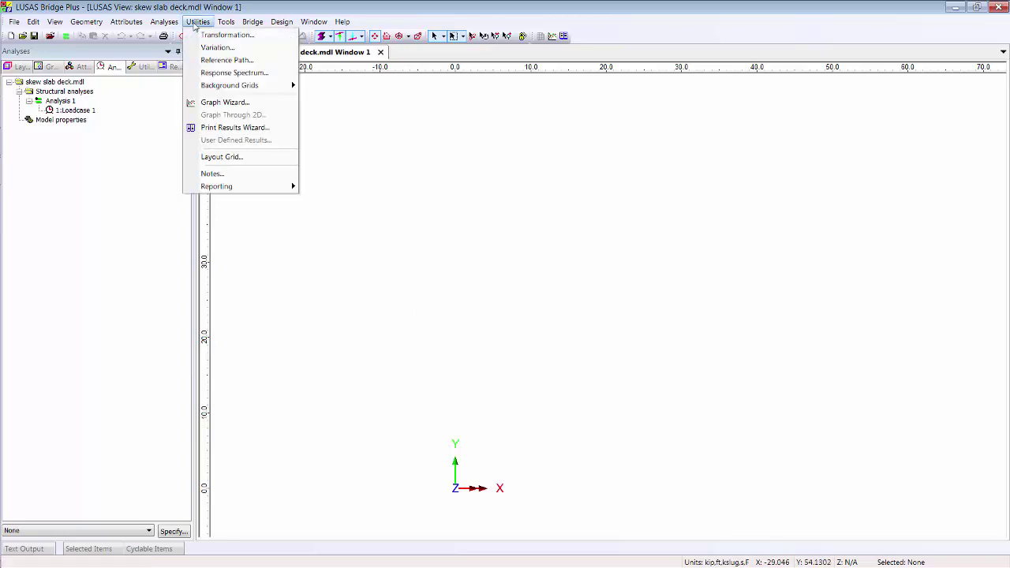
left_click(226, 158)
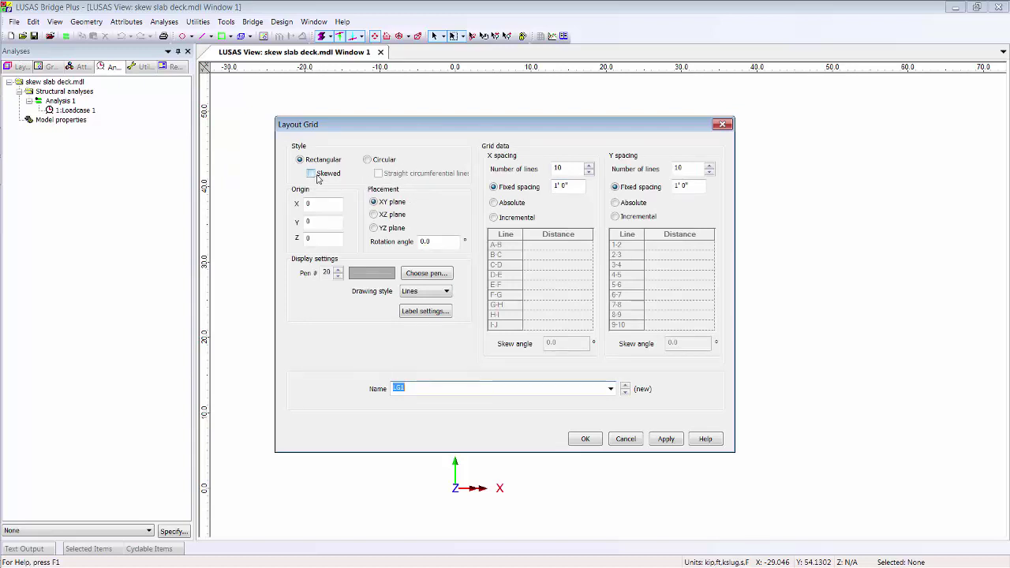
double_click(576, 170)
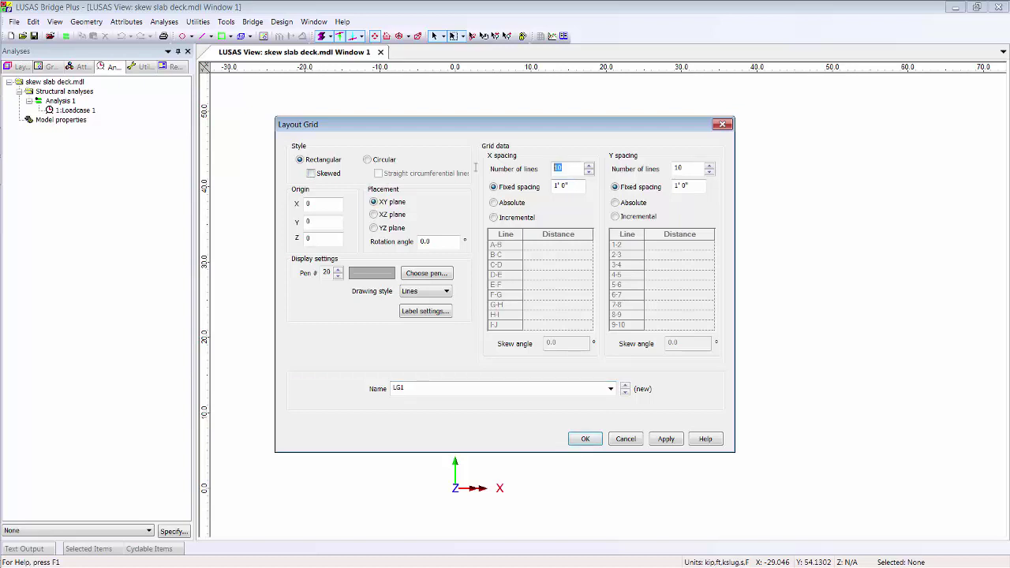
type("12")
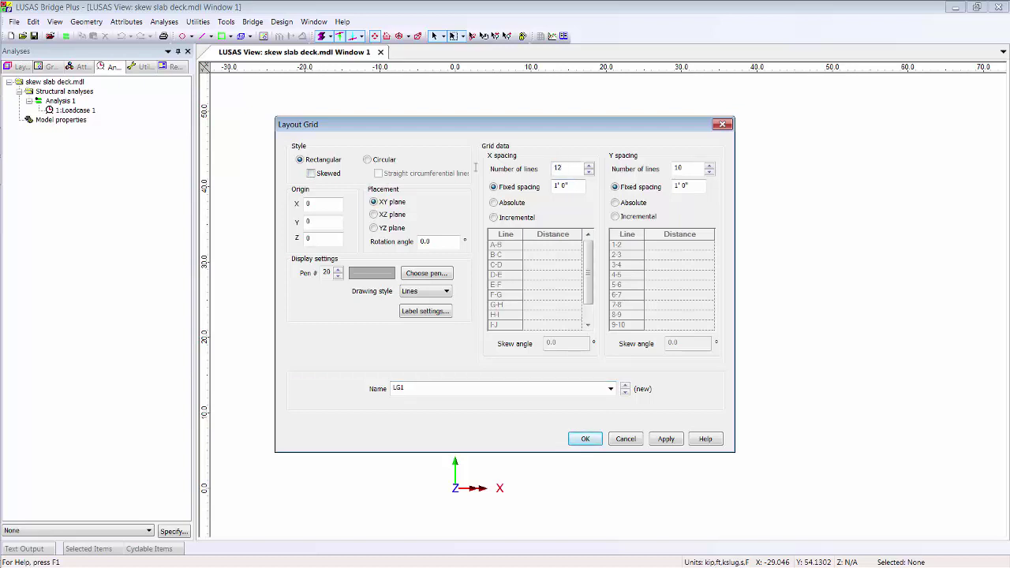
key("Tab")
key("Tab")
type("16")
key("Tab")
type("3")
key("Tab")
key("Tab")
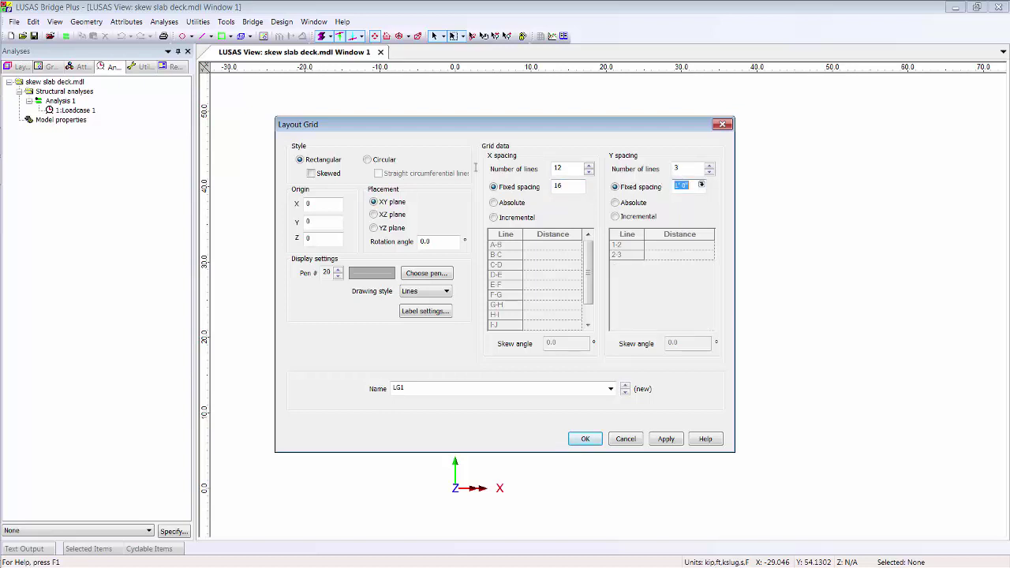
type("16")
left_click(584, 439)
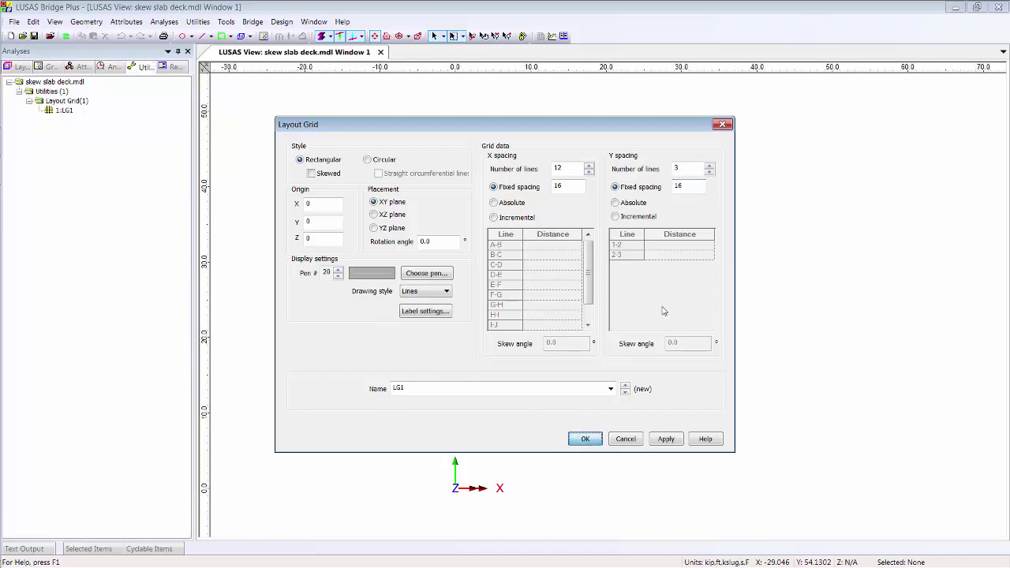
Step: Draw three adjoining deck surfaces on the grid between lines 1 and 3, spanning A to D, D to H and H to K
left_click(230, 36)
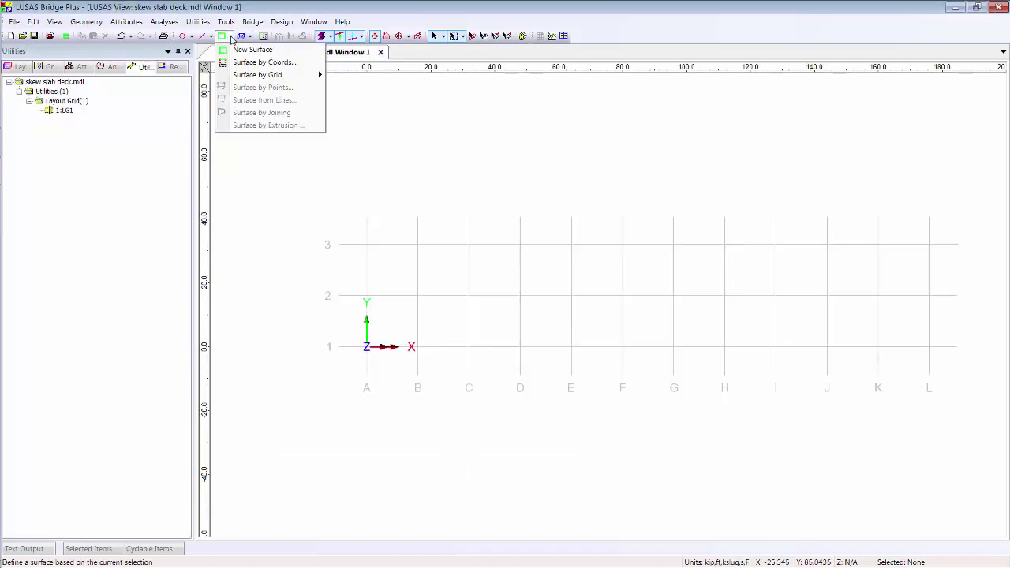
mouse_move(260, 74)
left_click(345, 74)
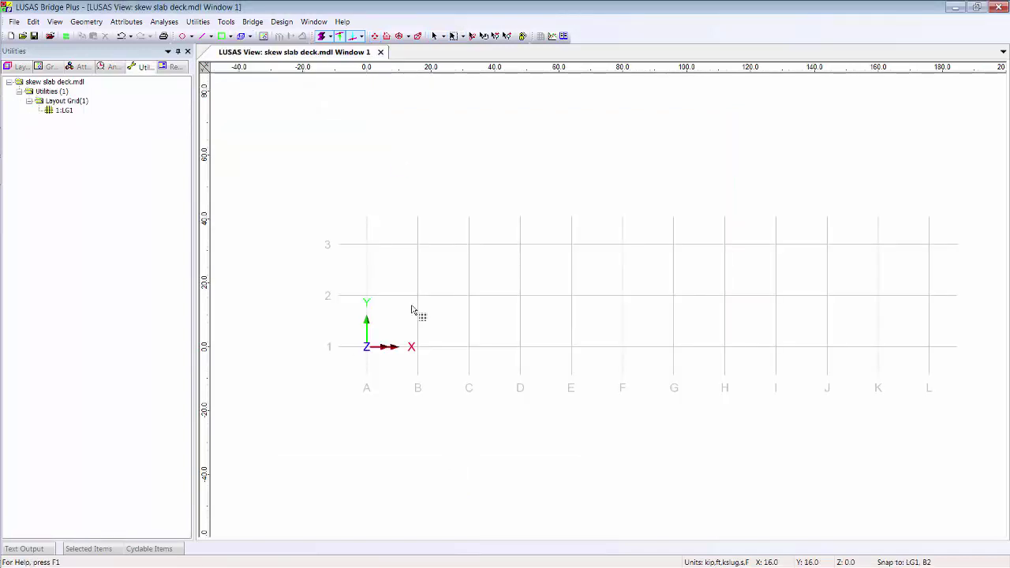
mouse_move(366, 347)
left_mouse_down()
mouse_move(513, 275)
mouse_move(520, 244)
left_mouse_up()
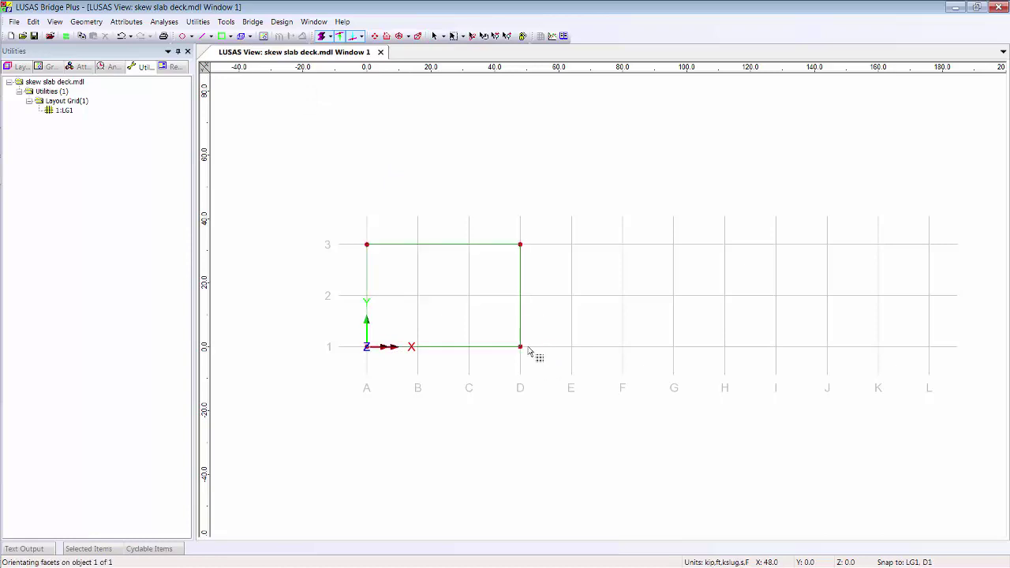
left_click(723, 261)
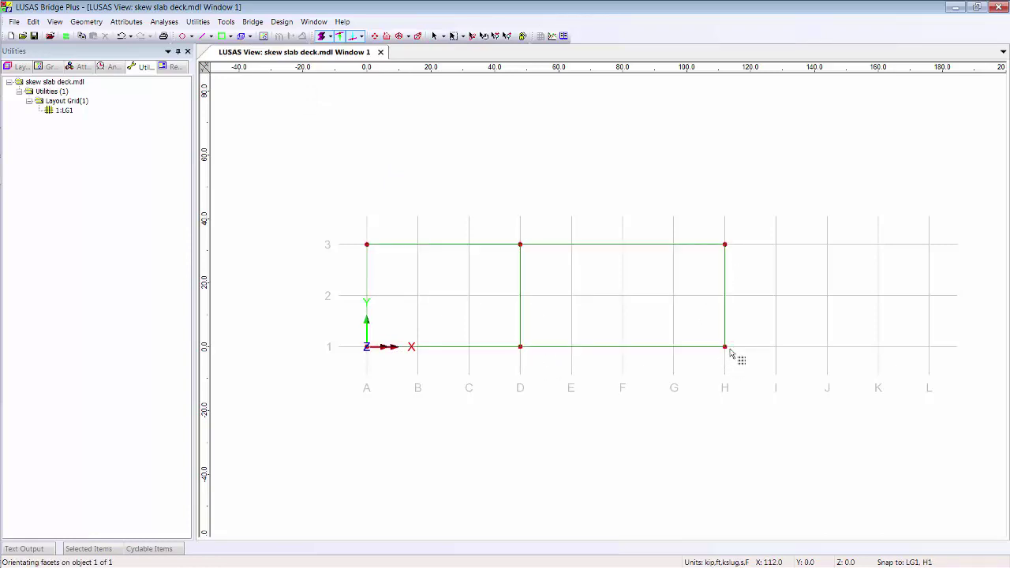
left_click_drag(866, 270, 877, 246)
left_click(434, 35)
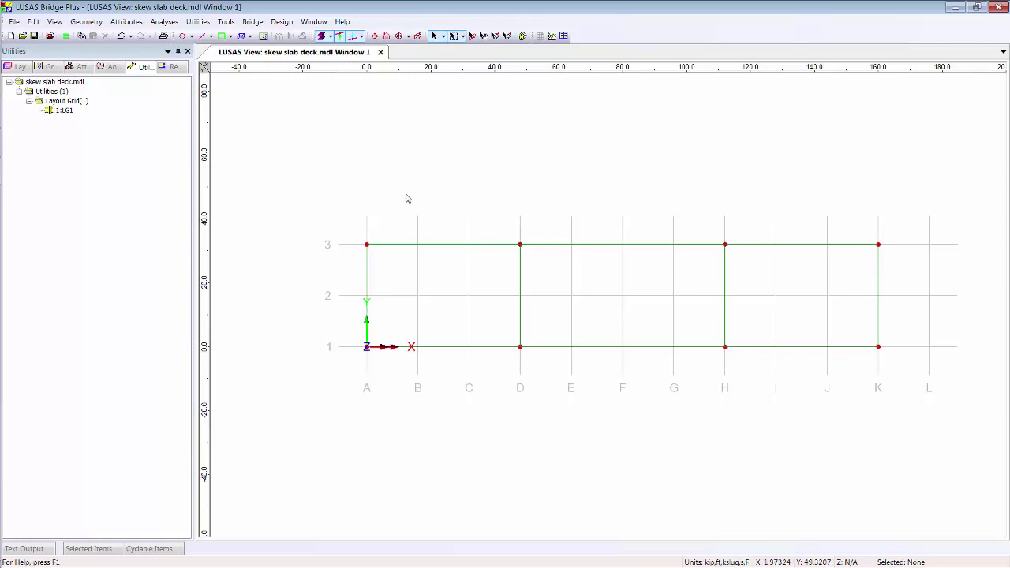
Step: Hide the layout grid LG1 so that only the deck geometry is displayed
right_click(70, 112)
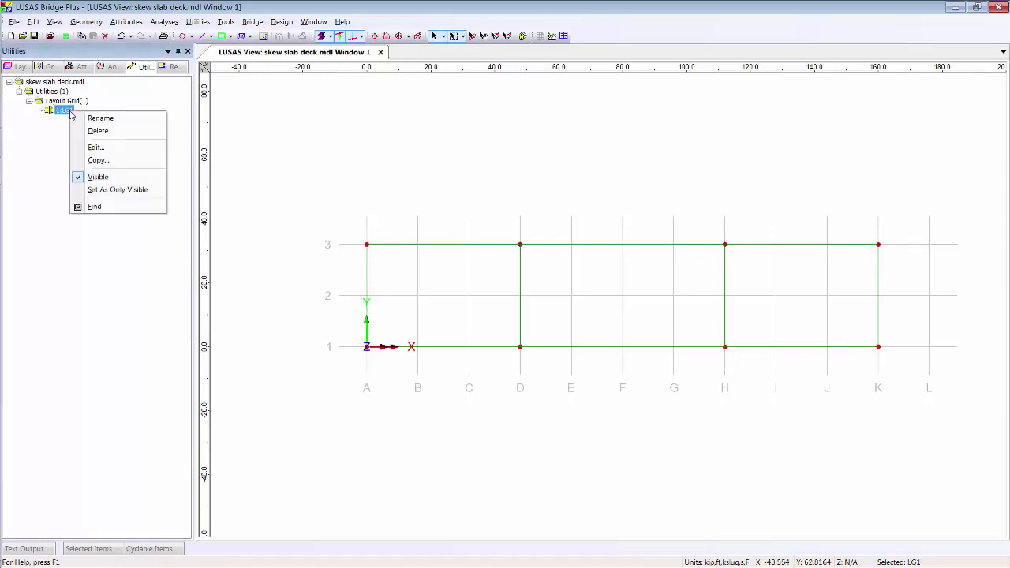
left_click(101, 177)
left_click(870, 282)
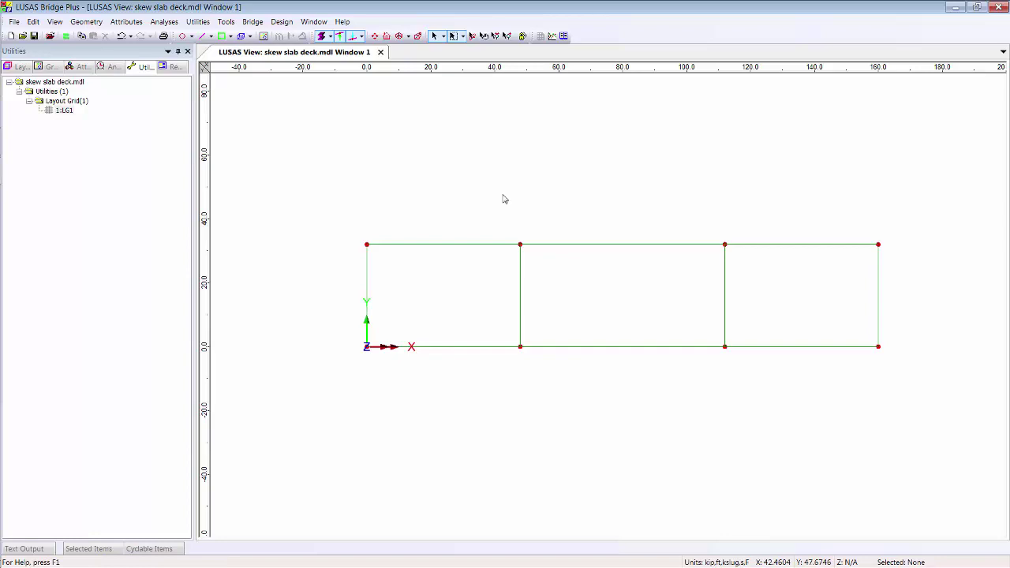
Step: Define a surface mesh attribute named Plate using linear quadrilateral thick plate elements
left_click(126, 22)
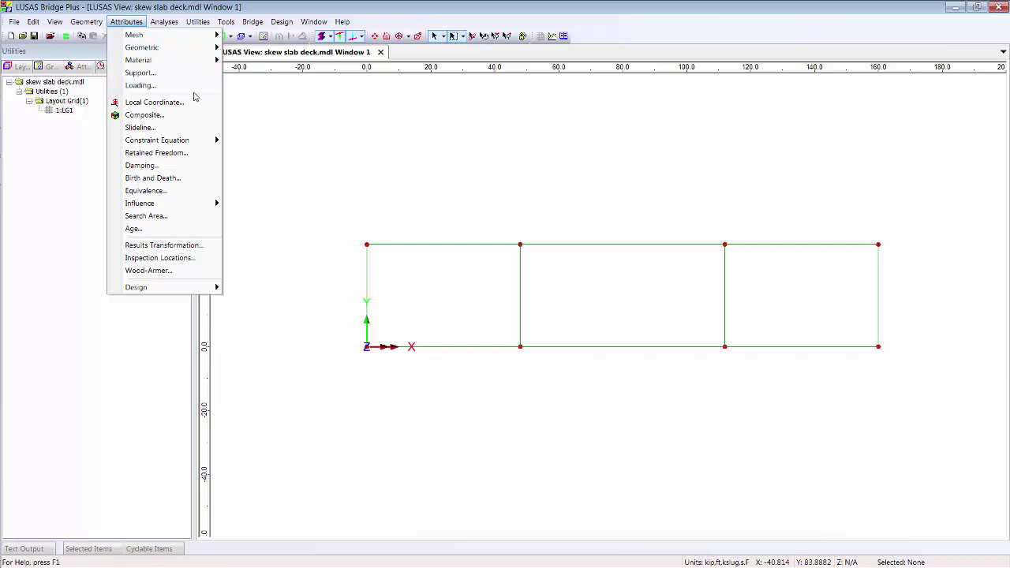
mouse_move(178, 41)
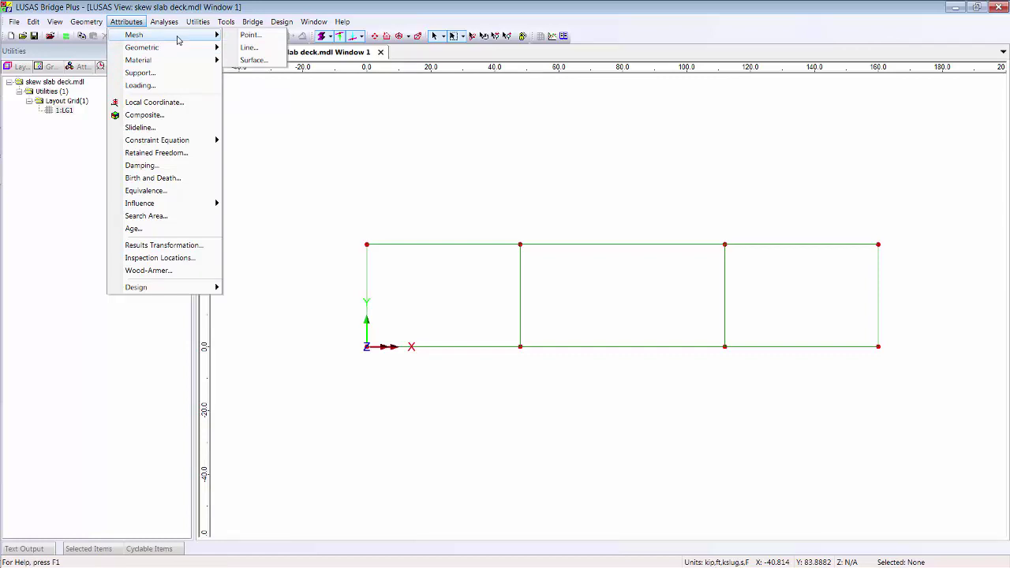
left_click(263, 63)
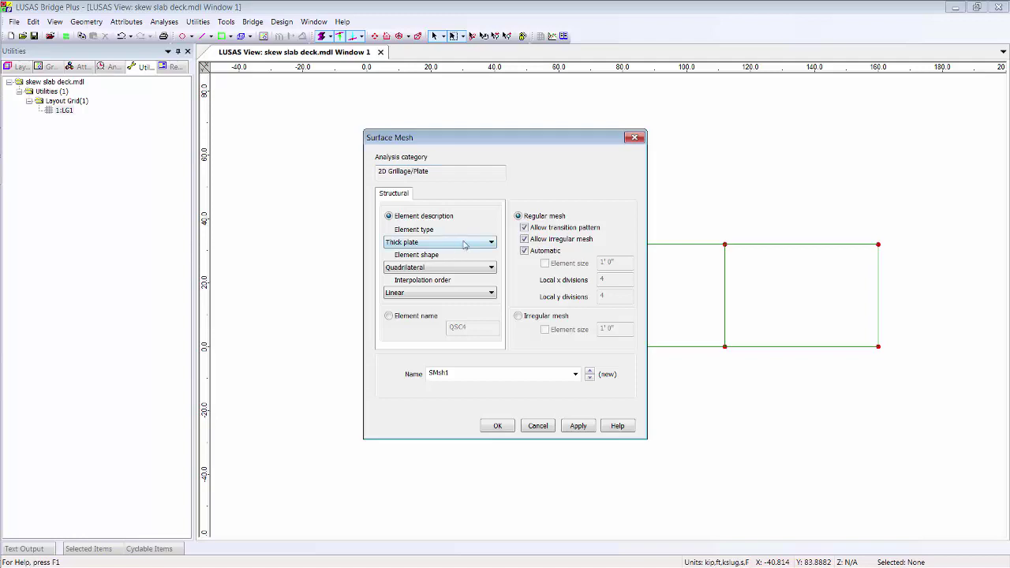
left_click(464, 244)
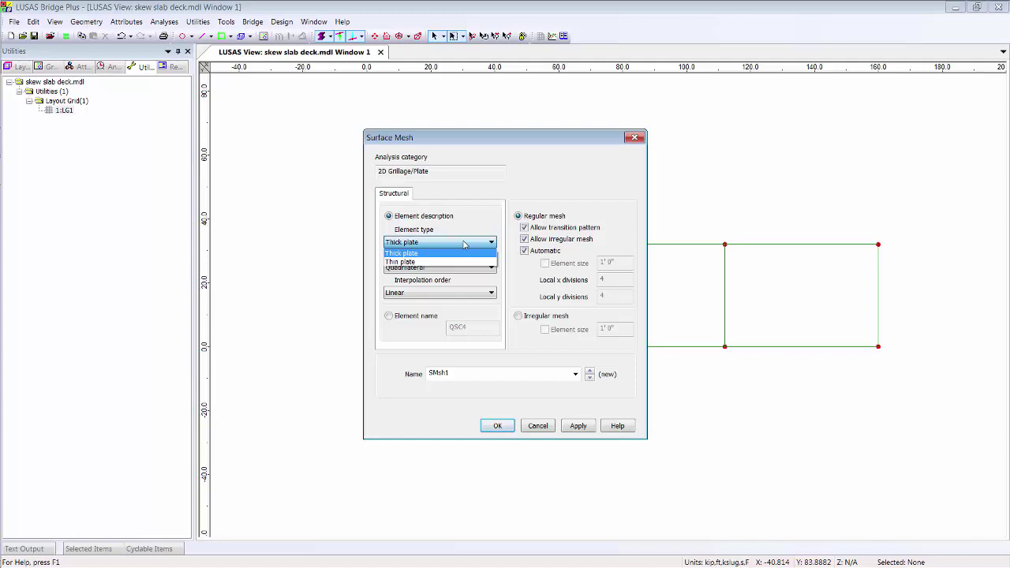
left_click(464, 245)
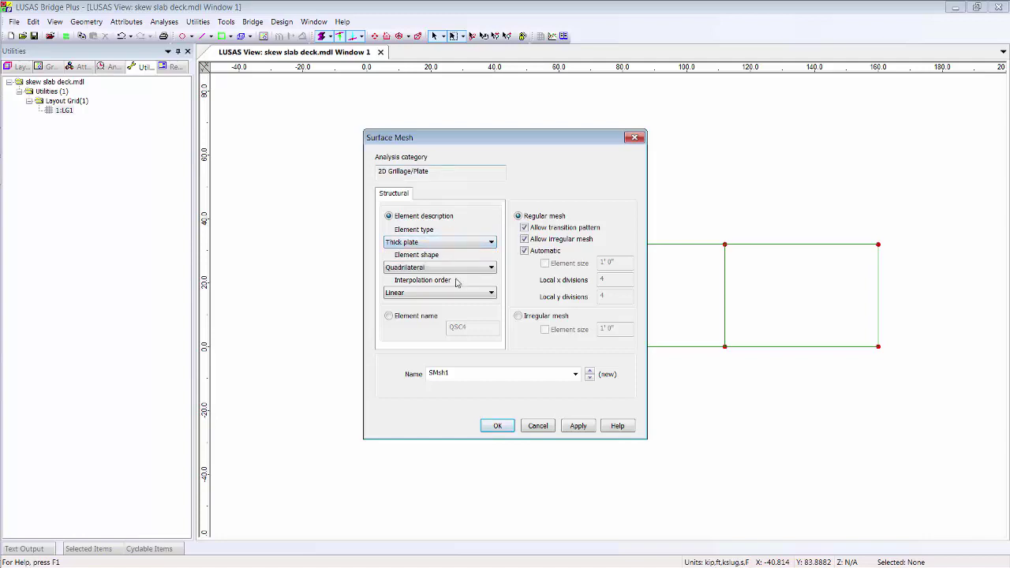
double_click(468, 371)
type("Plate")
left_click(498, 425)
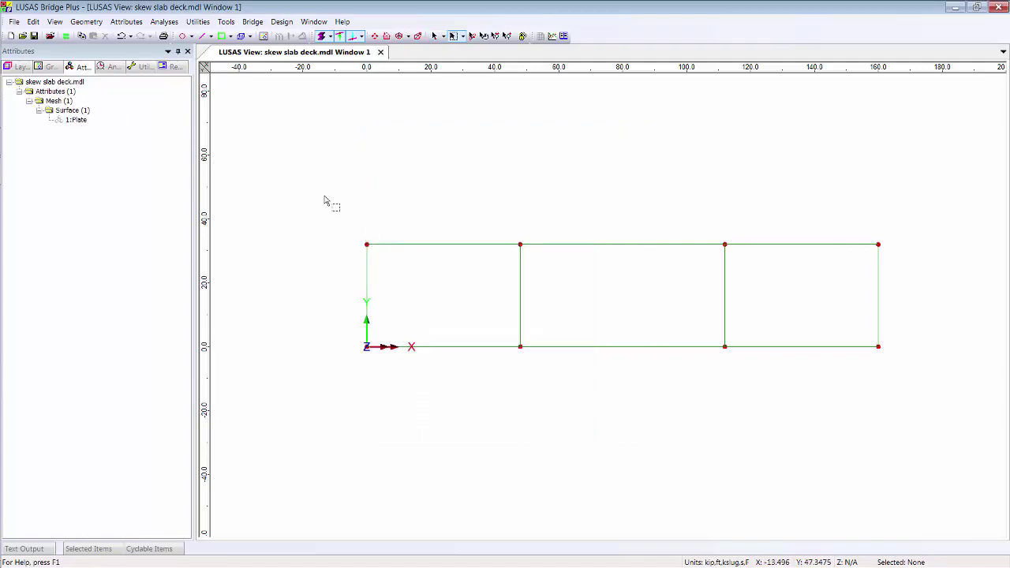
Step: Assign the Plate surface mesh to all three deck surfaces and clear the selection
left_click_drag(323, 200, 992, 480)
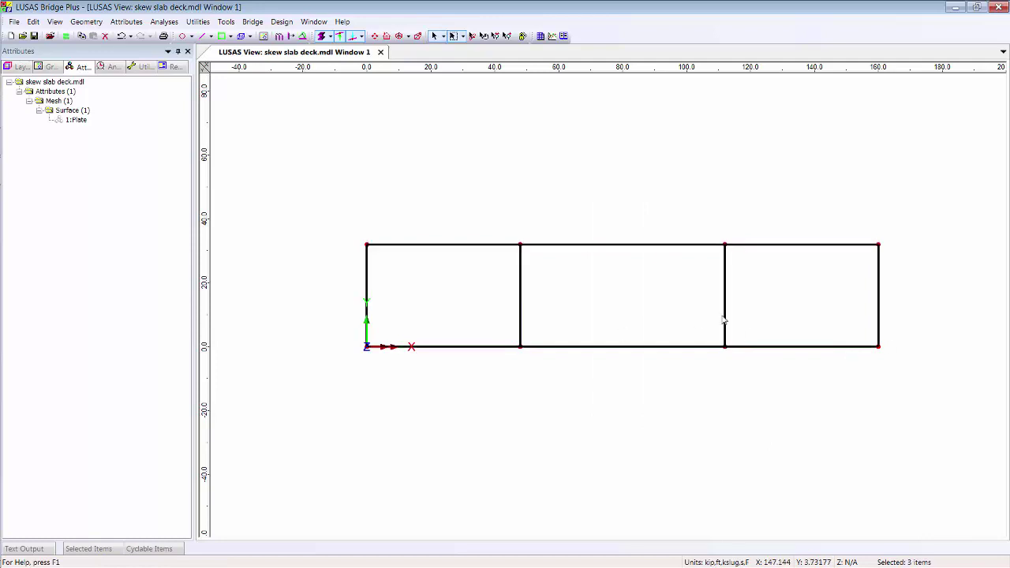
left_click_drag(75, 120, 357, 167)
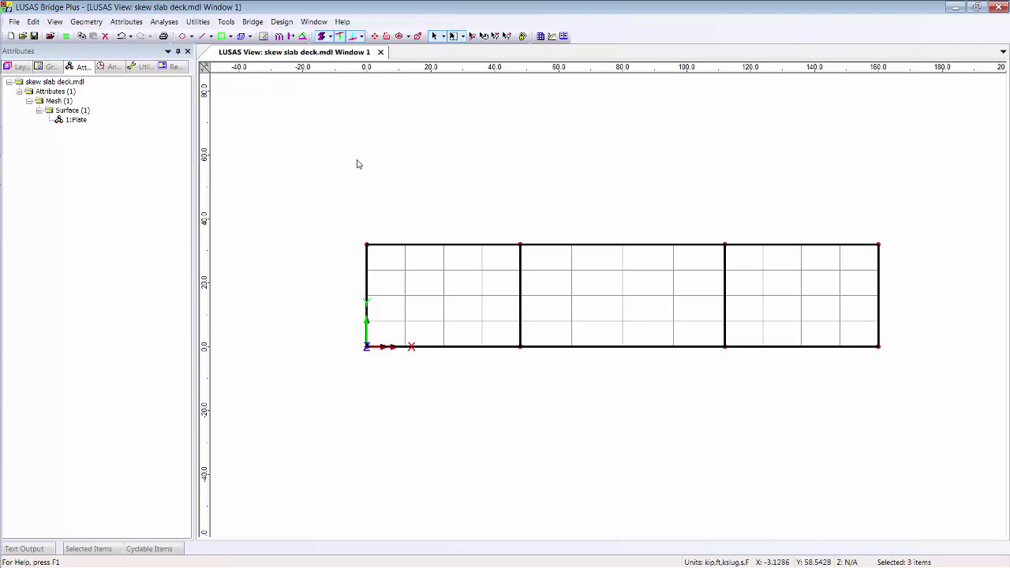
left_click(357, 164)
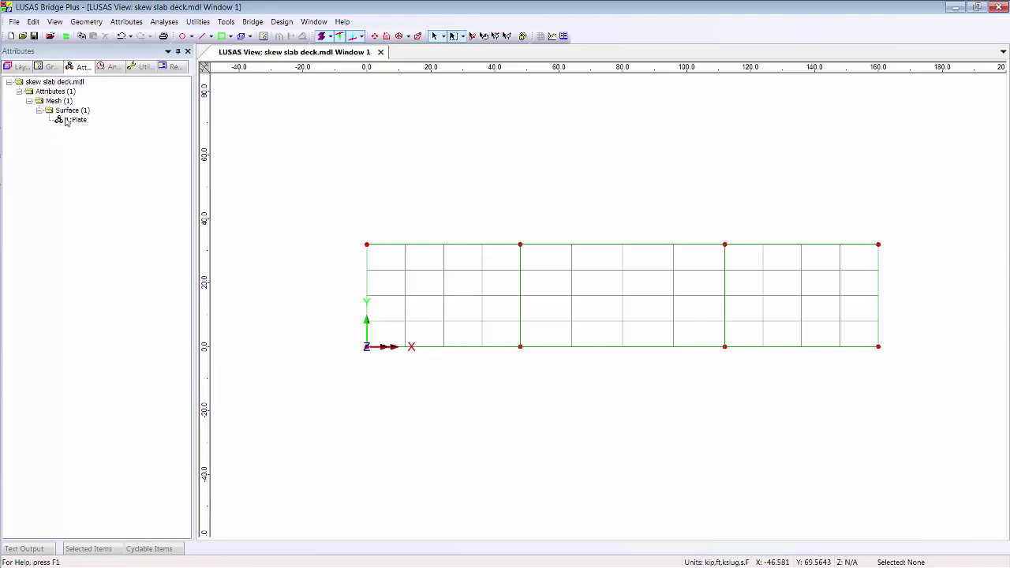
Step: Define a line mesh attribute named "6ft divs" with element type None and an element length of 6 ft
left_click(128, 22)
mouse_move(136, 38)
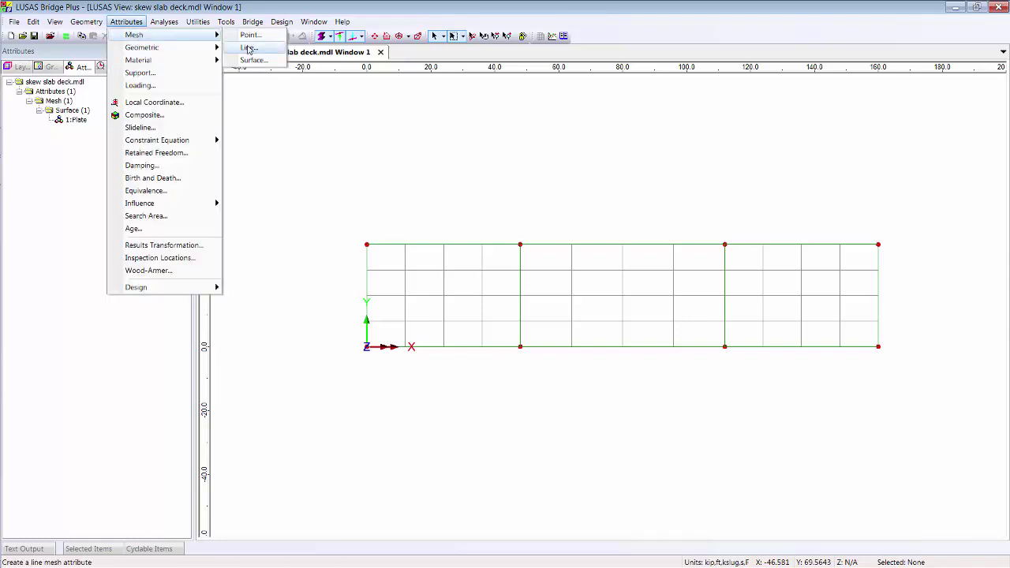
left_click(247, 48)
left_click(507, 231)
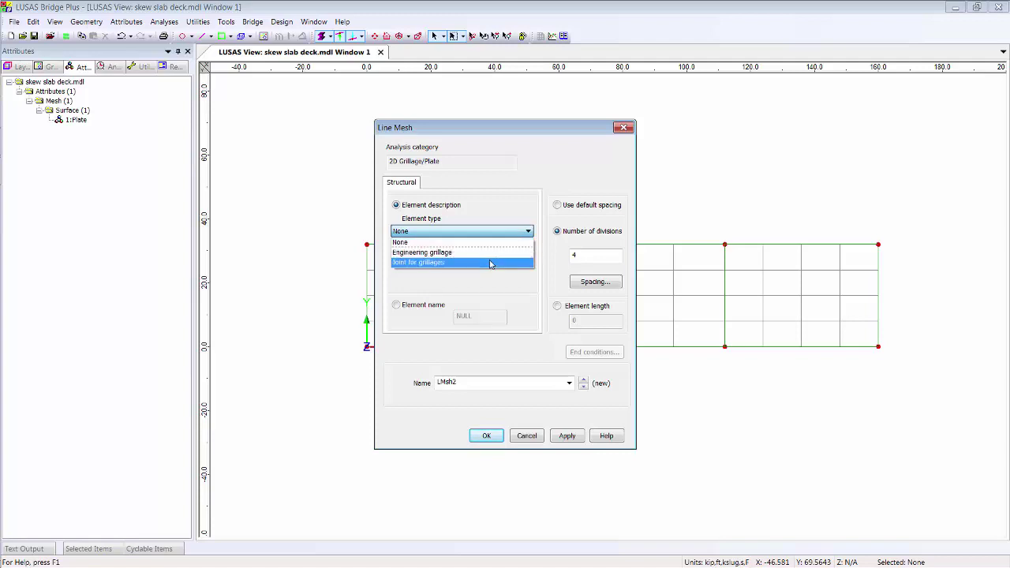
left_click(513, 197)
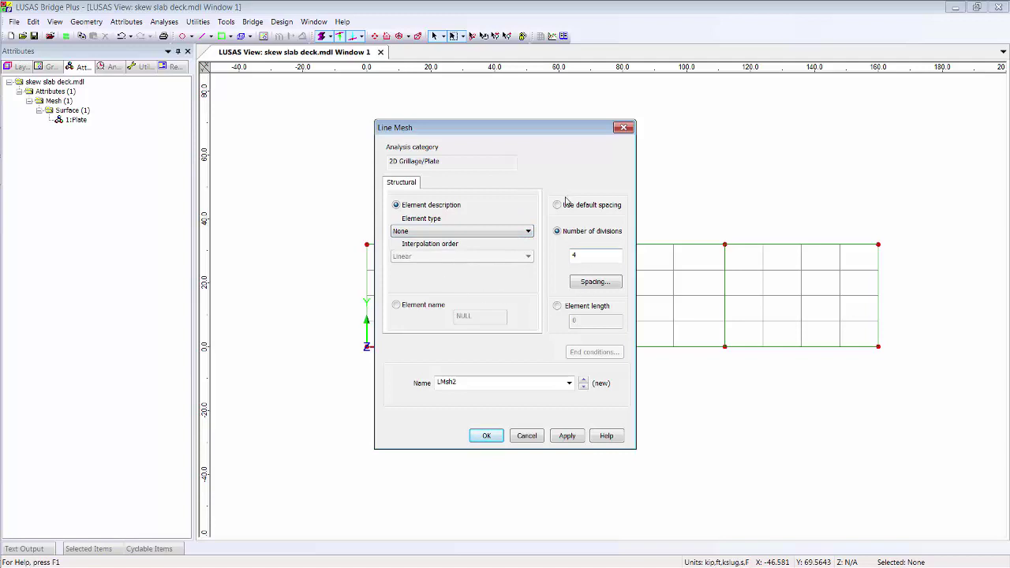
left_click(585, 308)
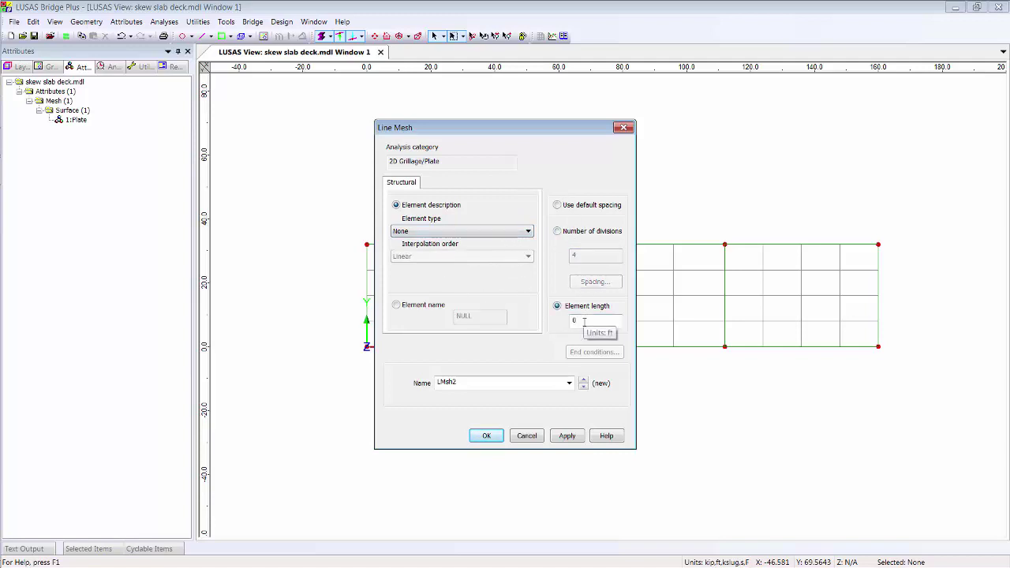
double_click(584, 321)
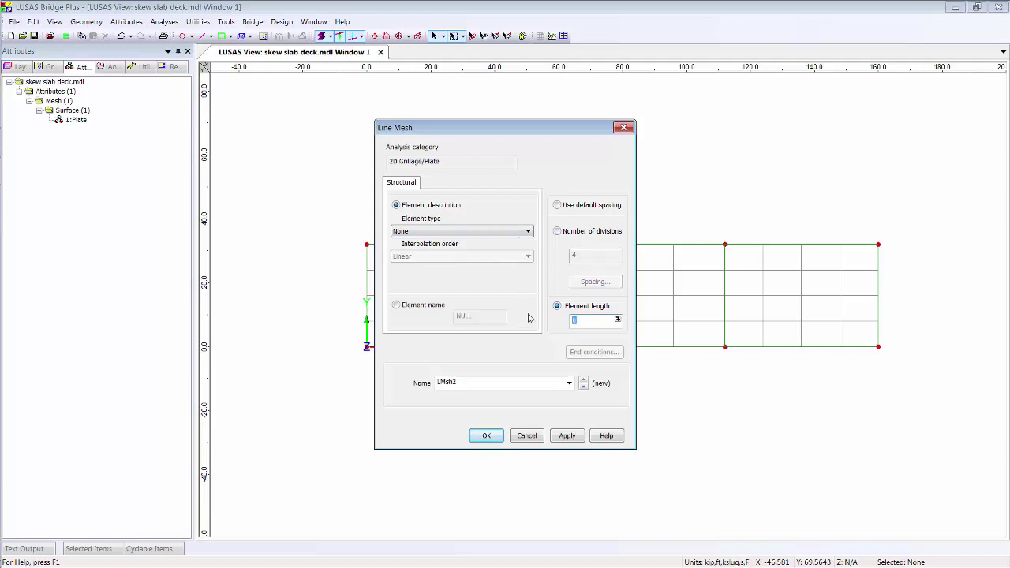
type("6")
left_click(619, 320)
left_click(507, 341)
double_click(476, 382)
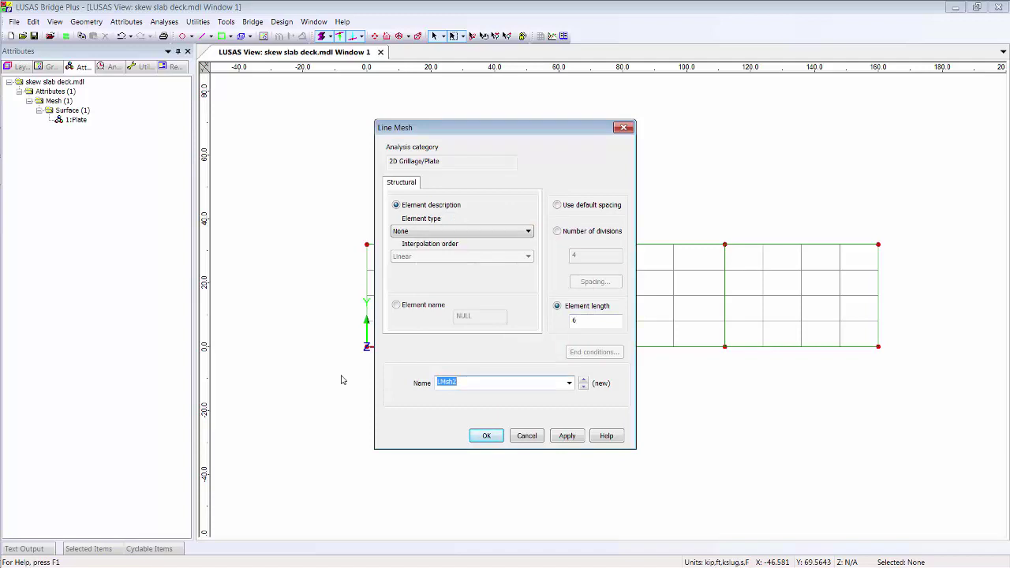
type("6ft divs")
left_click(485, 436)
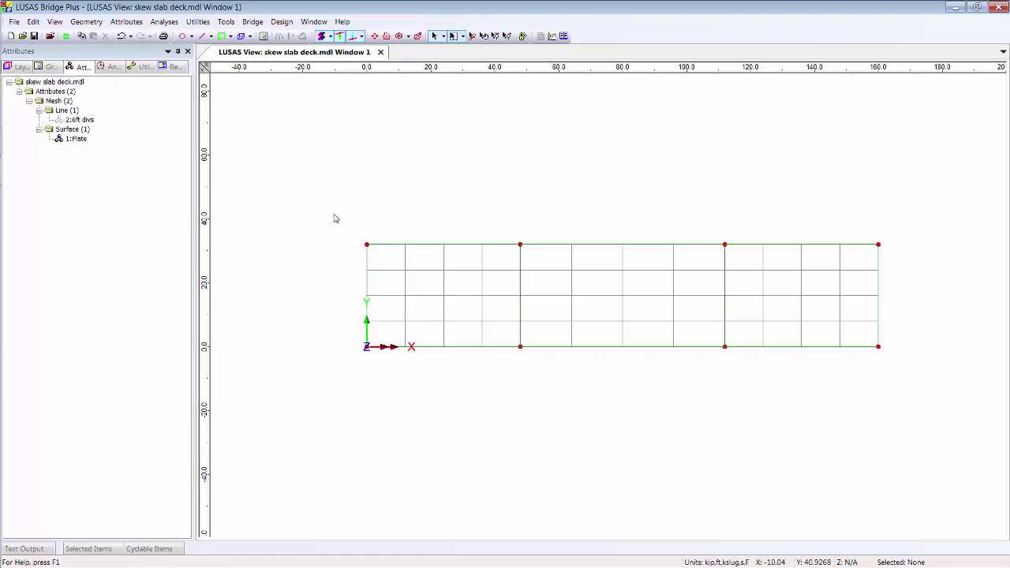
Step: Assign the 6ft divs line mesh to all lines of the deck
left_click_drag(330, 212, 923, 387)
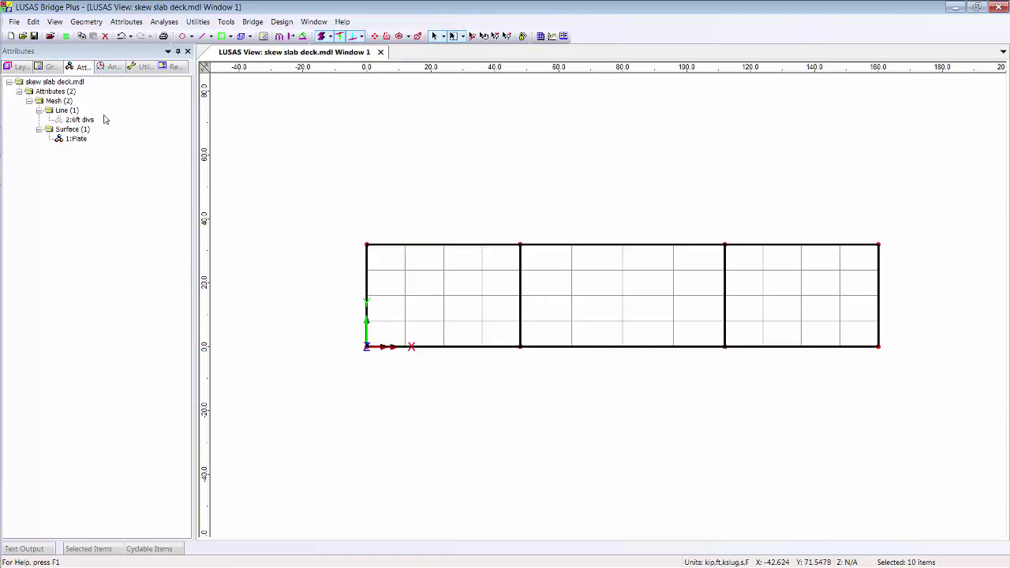
left_click_drag(77, 120, 515, 182)
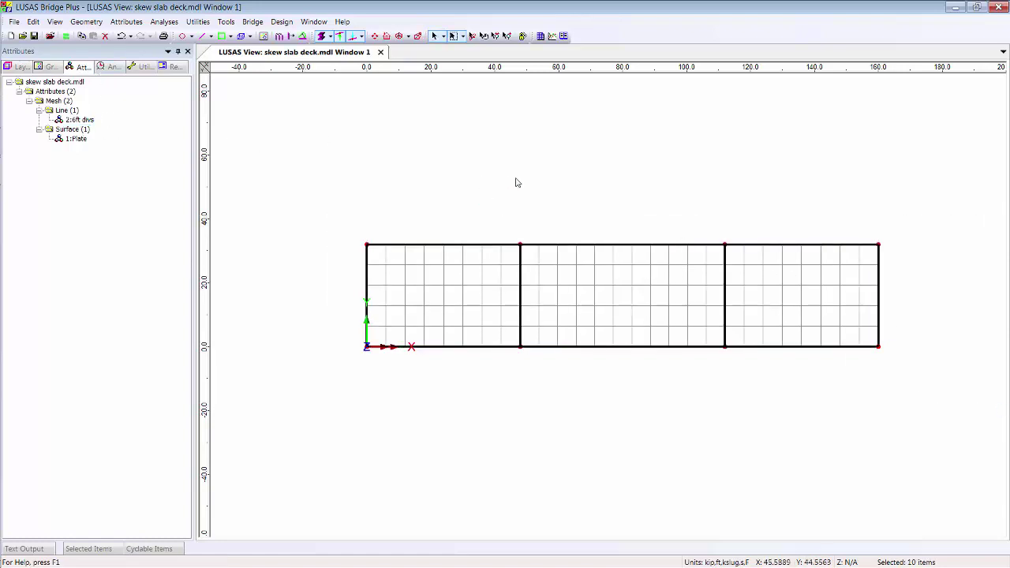
Step: Skew the deck by moving the points and lines of its upper edge -22.5 ft in X
left_click(441, 210)
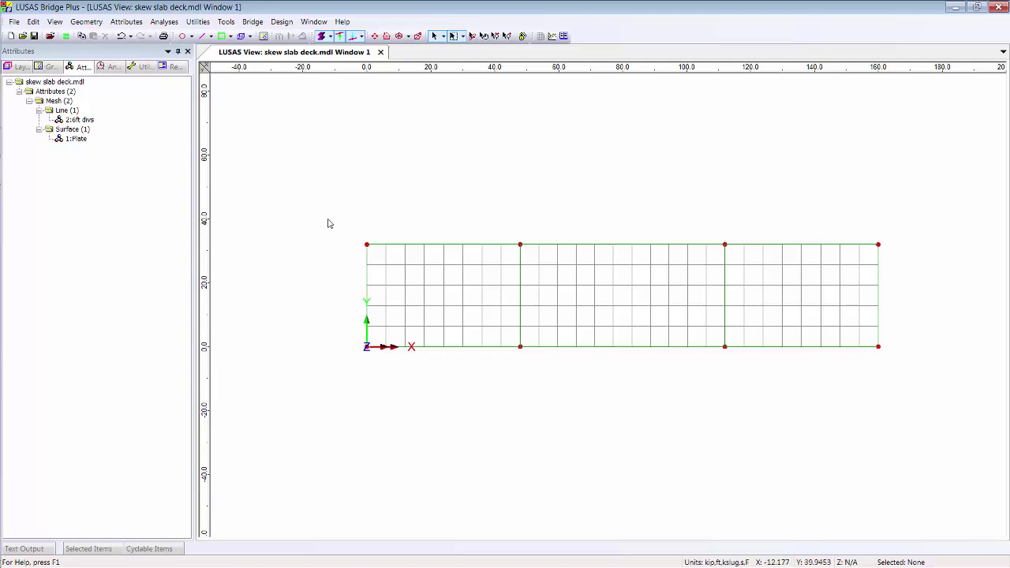
left_click_drag(340, 220, 911, 255)
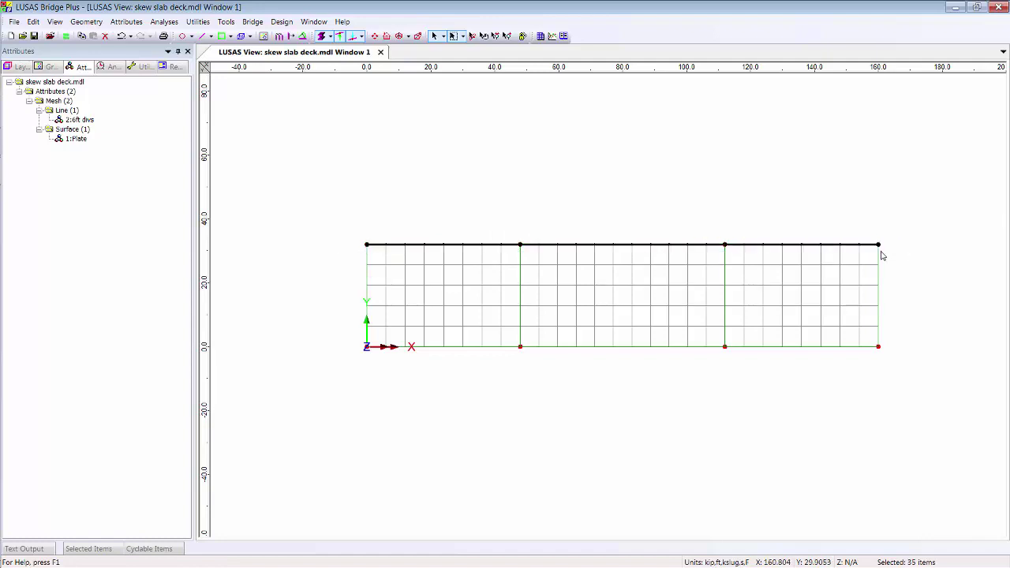
left_click(290, 37)
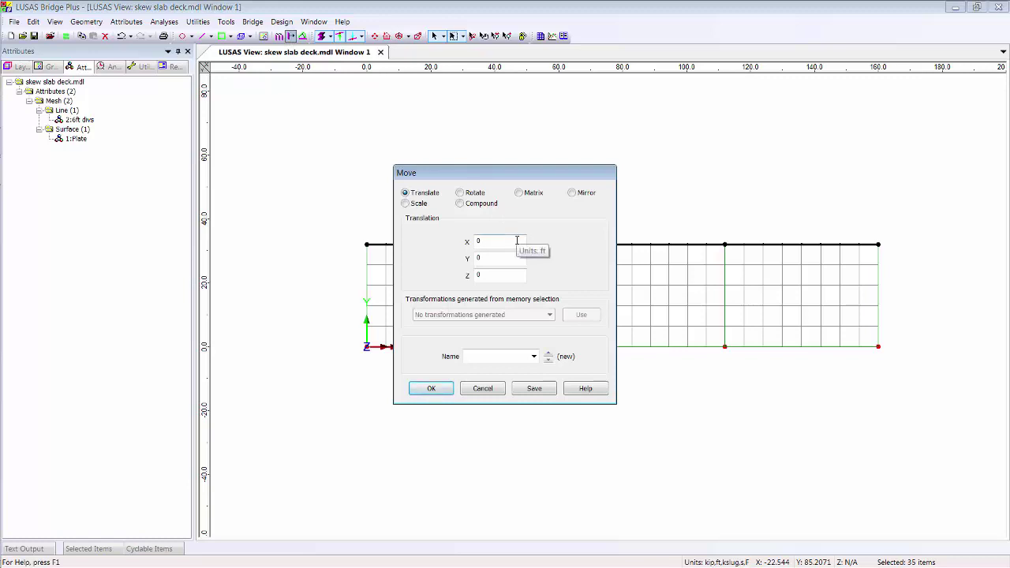
left_click(517, 239)
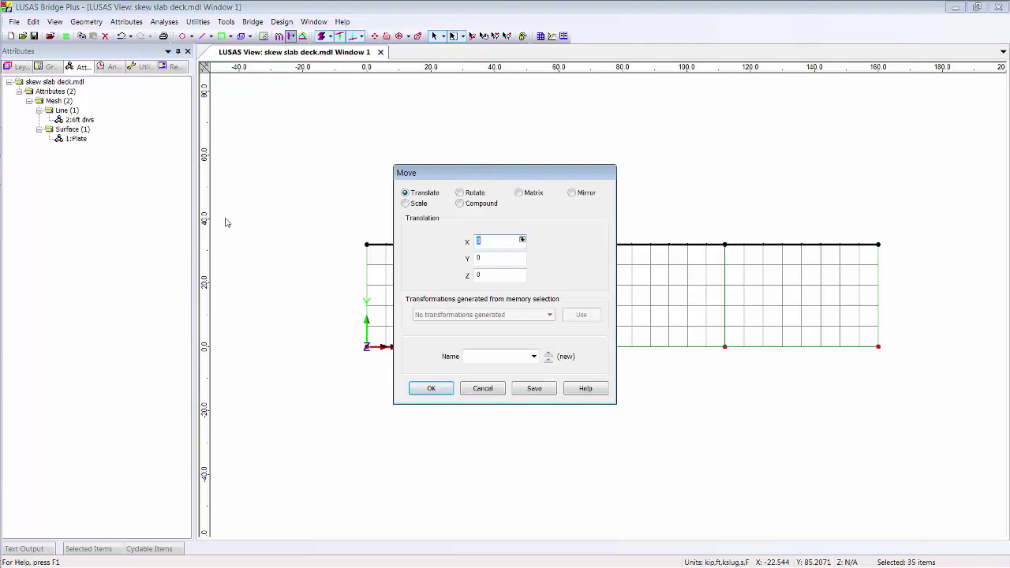
type("-22.5")
left_click(431, 388)
left_click(451, 422)
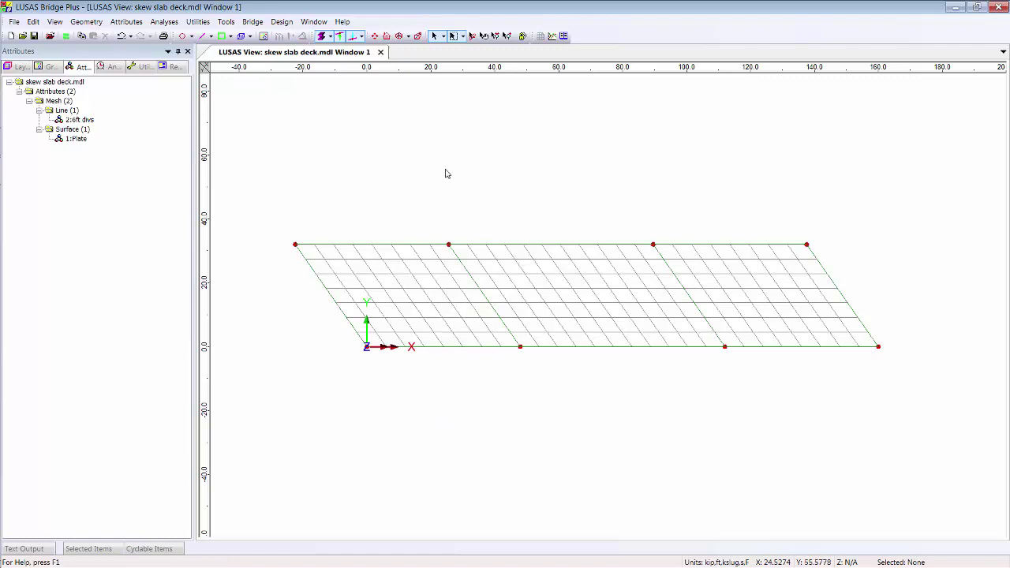
Step: Define a surface geometric attribute named thickness with a 1.8 ft thickness and assign it to all three deck surfaces
left_click(126, 21)
mouse_move(147, 52)
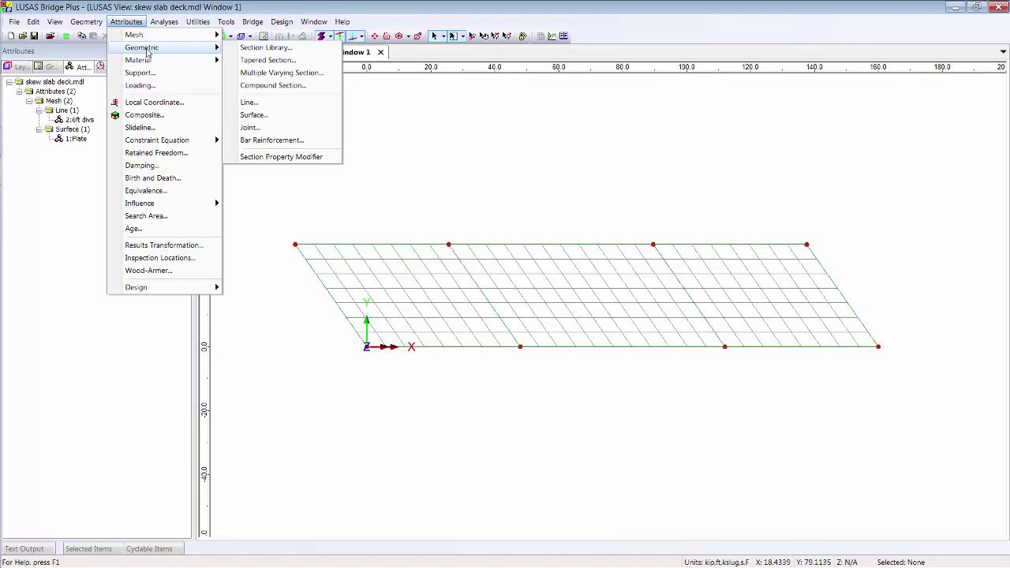
left_click(250, 114)
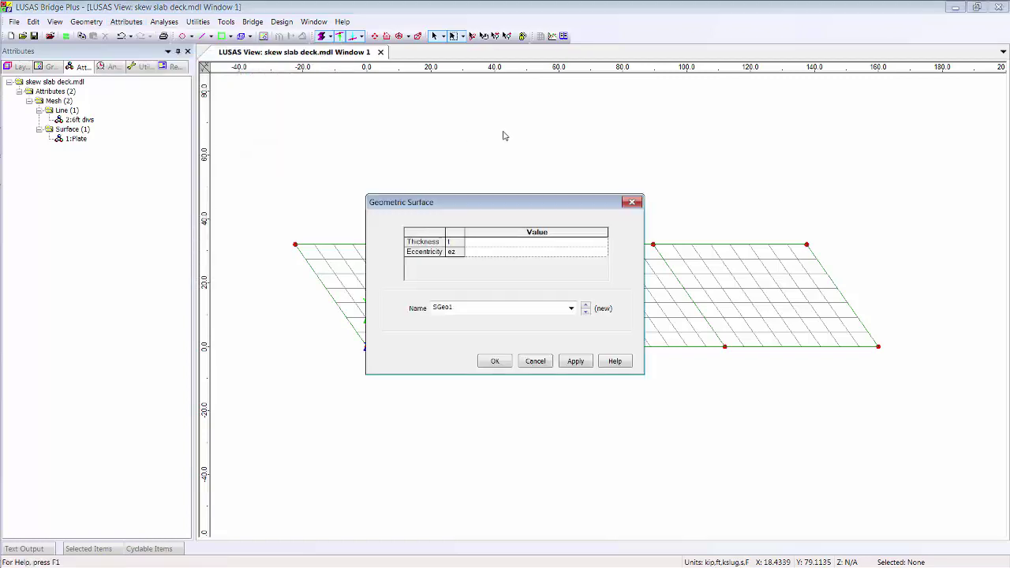
left_click(563, 252)
left_click(557, 245)
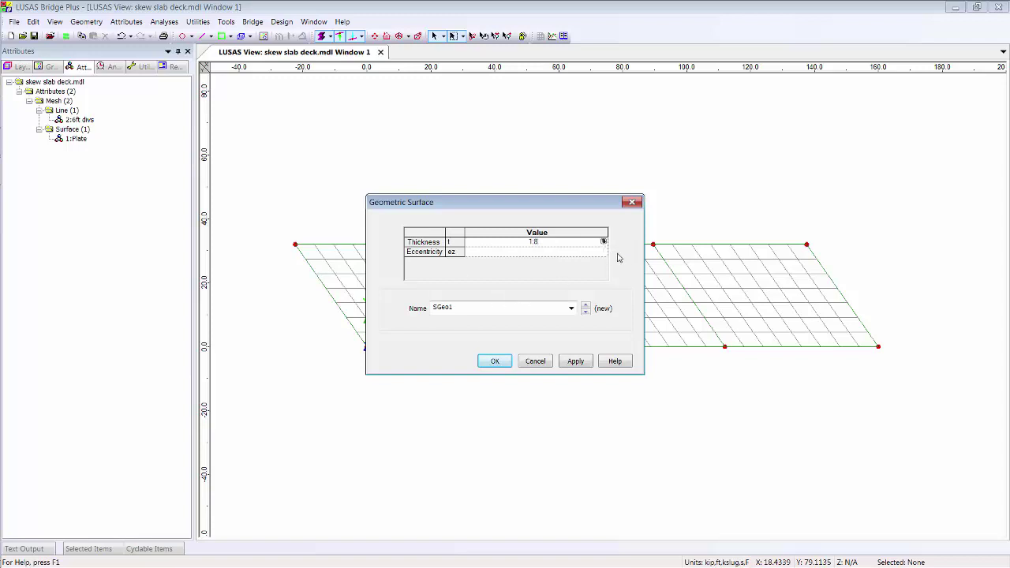
left_click(485, 311)
type("thickness")
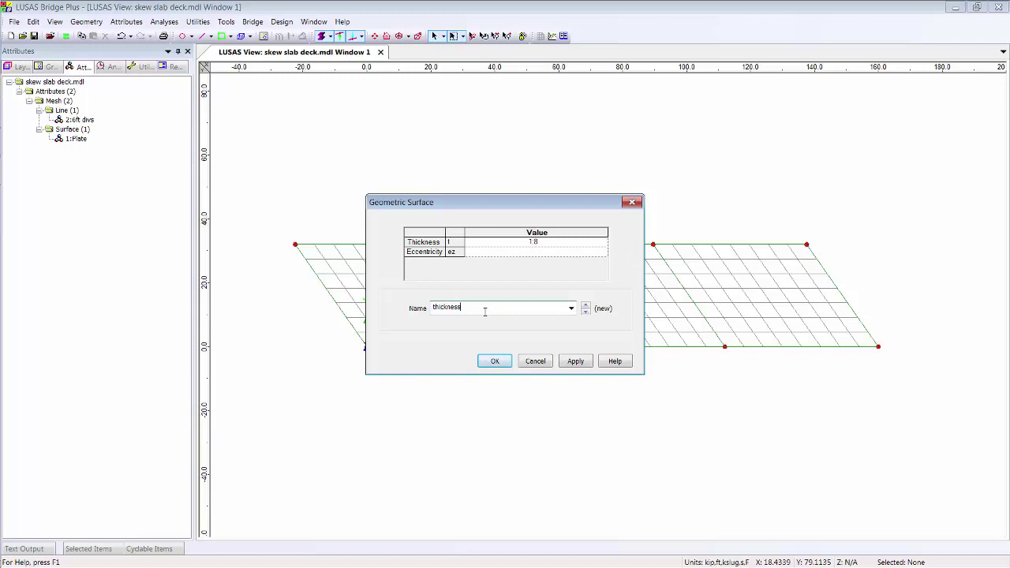
left_click(495, 361)
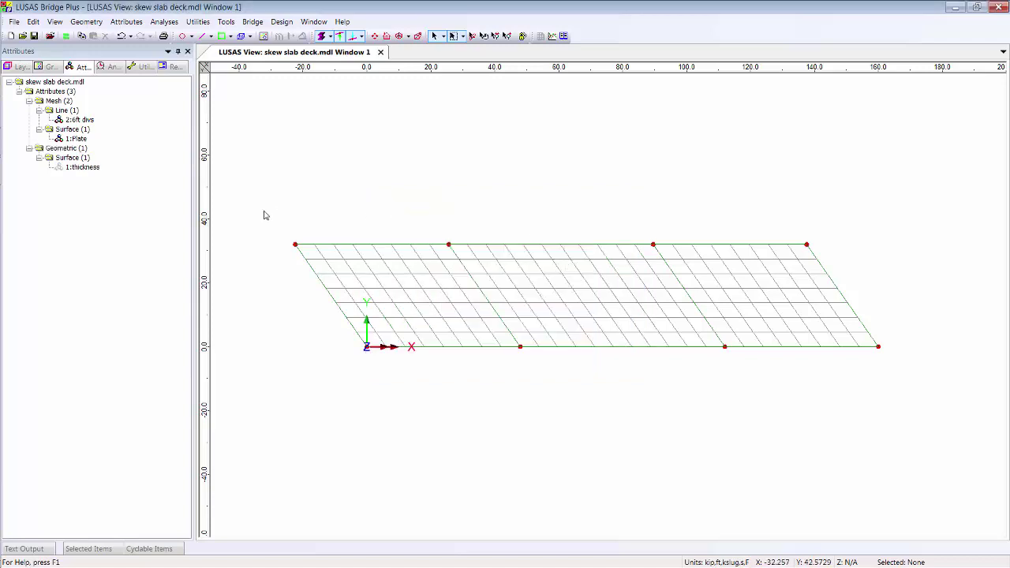
left_click_drag(264, 216, 990, 472)
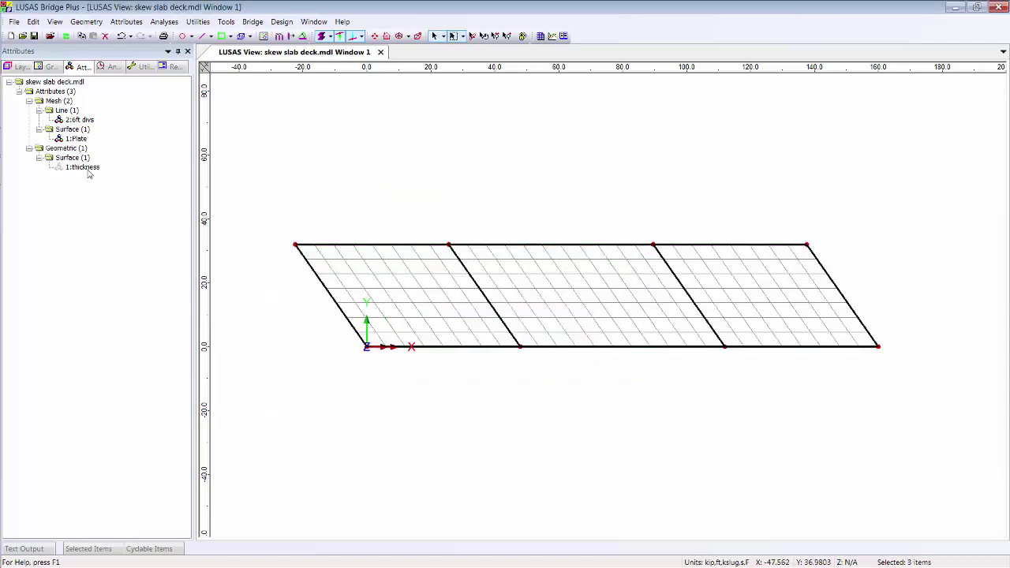
left_click_drag(88, 170, 525, 249)
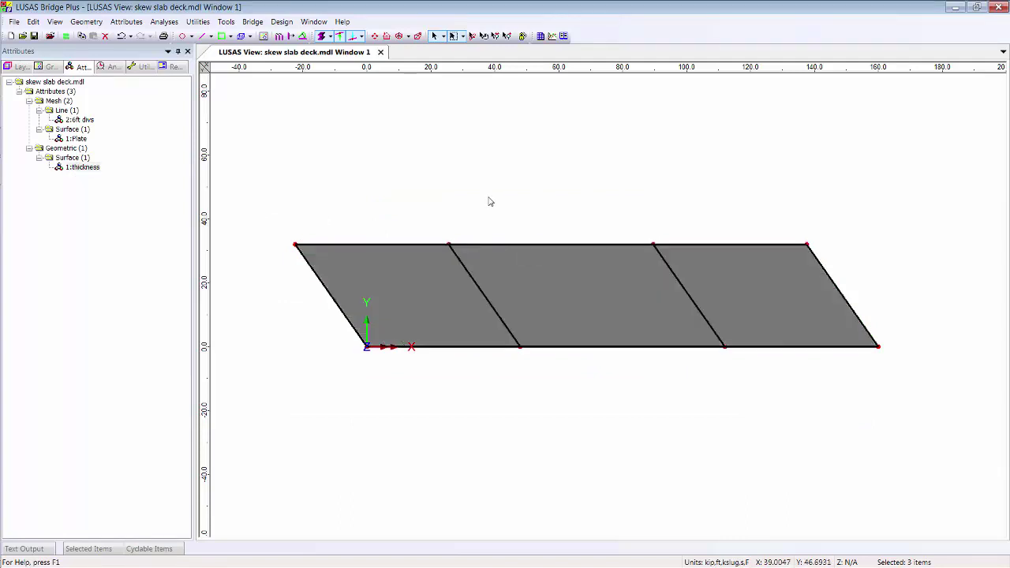
Step: Examine the fleshed slab thickness in a rotated 3D view, and return to the plan view with fleshing turned off
left_click(472, 35)
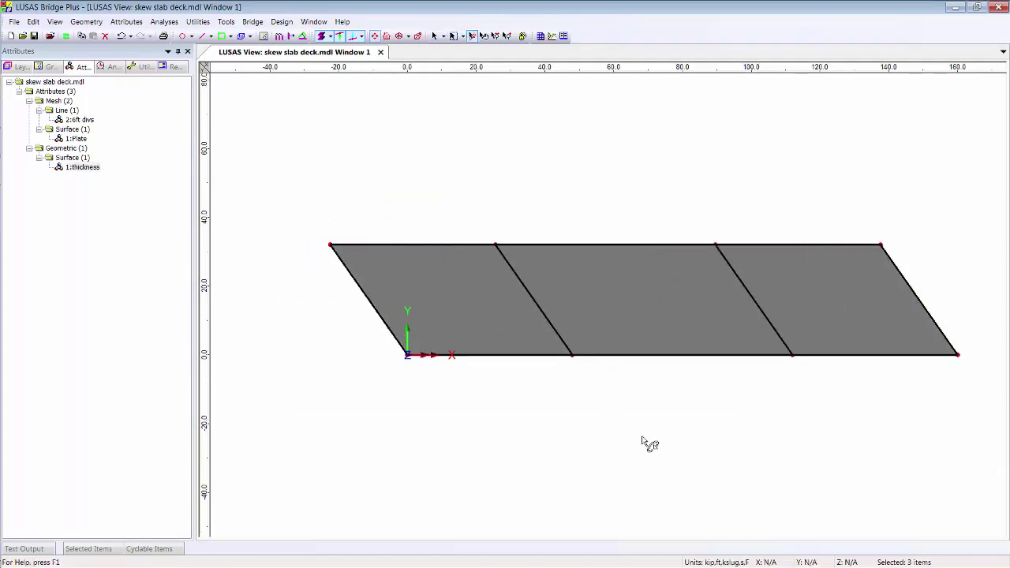
left_click_drag(642, 442, 664, 211)
left_click(440, 35)
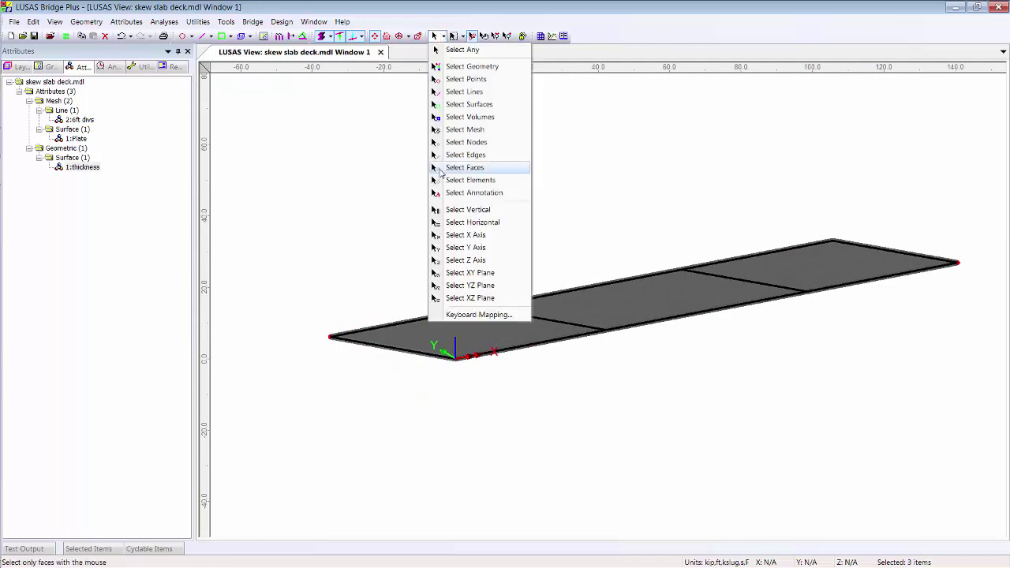
left_click(474, 171)
scroll(479, 372, "up", 4)
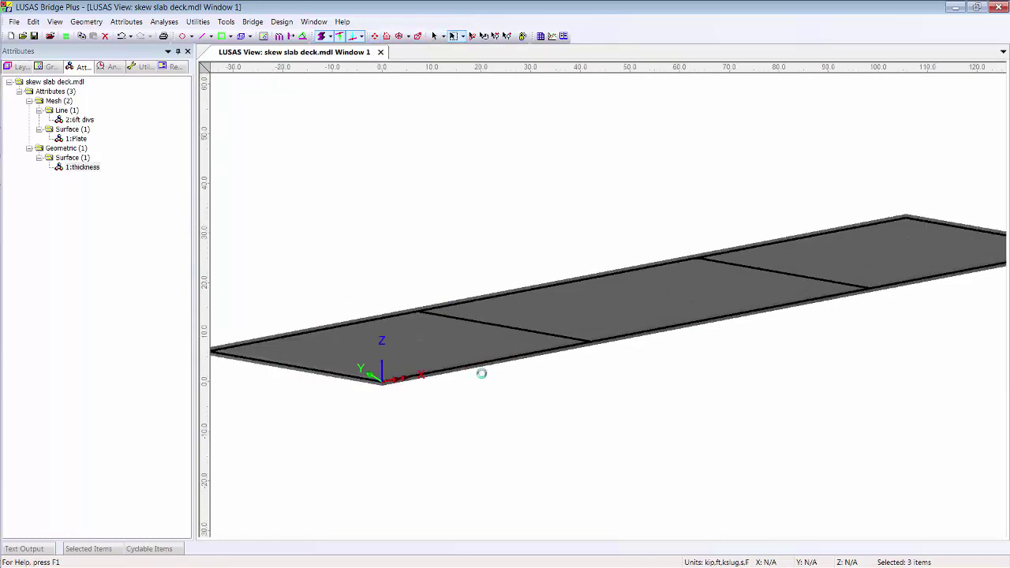
left_click(479, 232)
left_click(434, 36)
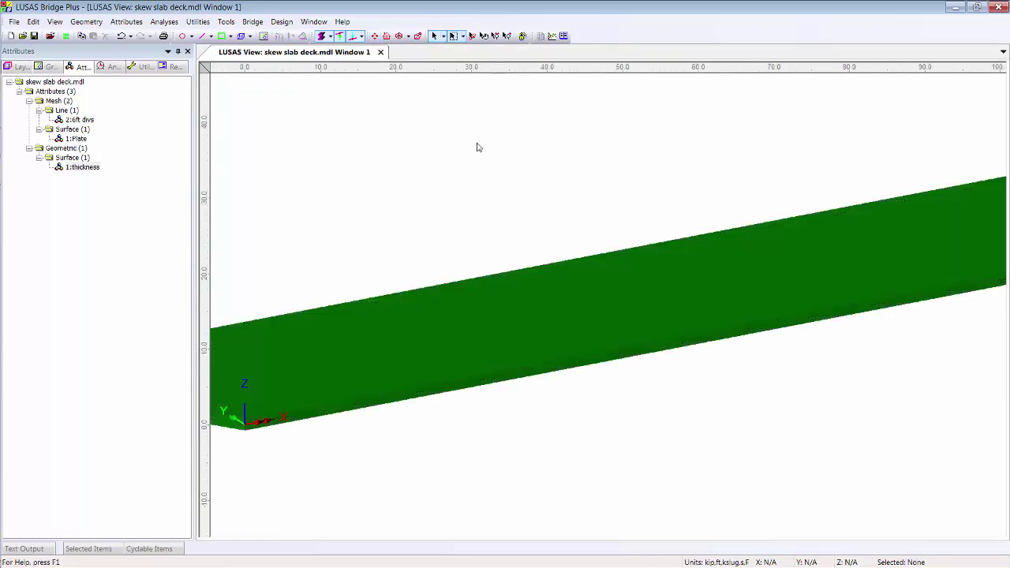
scroll(478, 149, "down", 3)
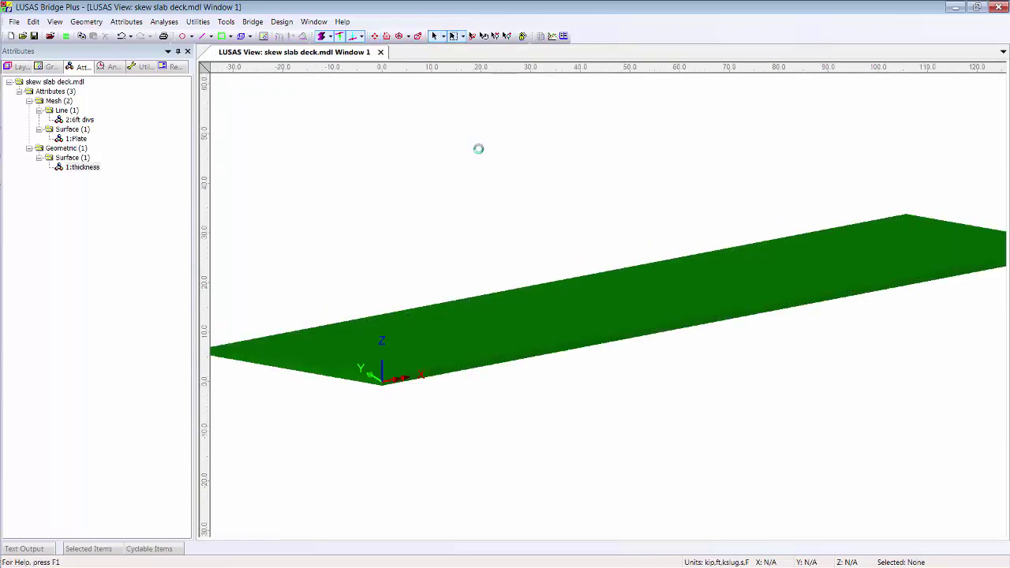
left_click(386, 36)
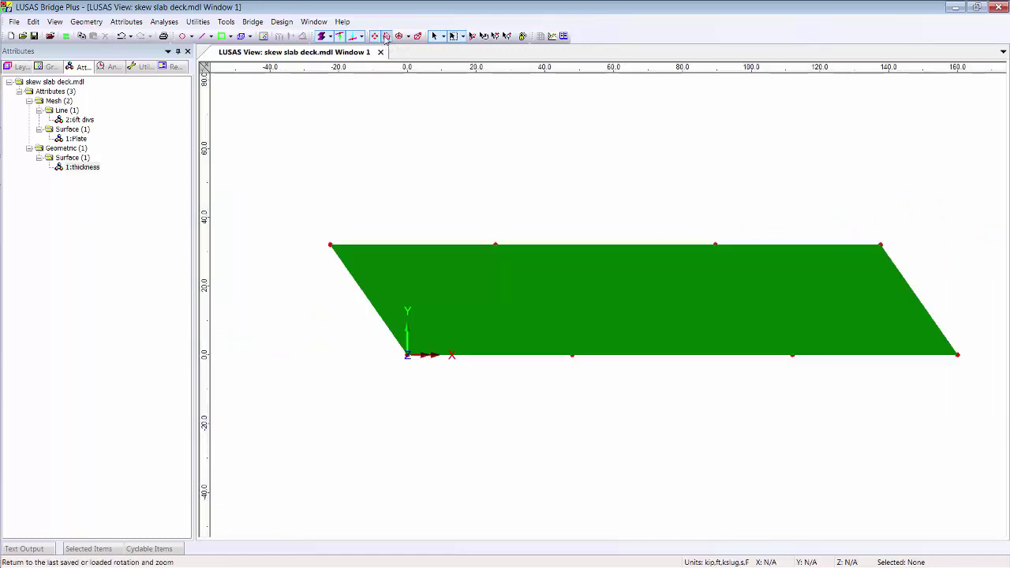
left_click(321, 35)
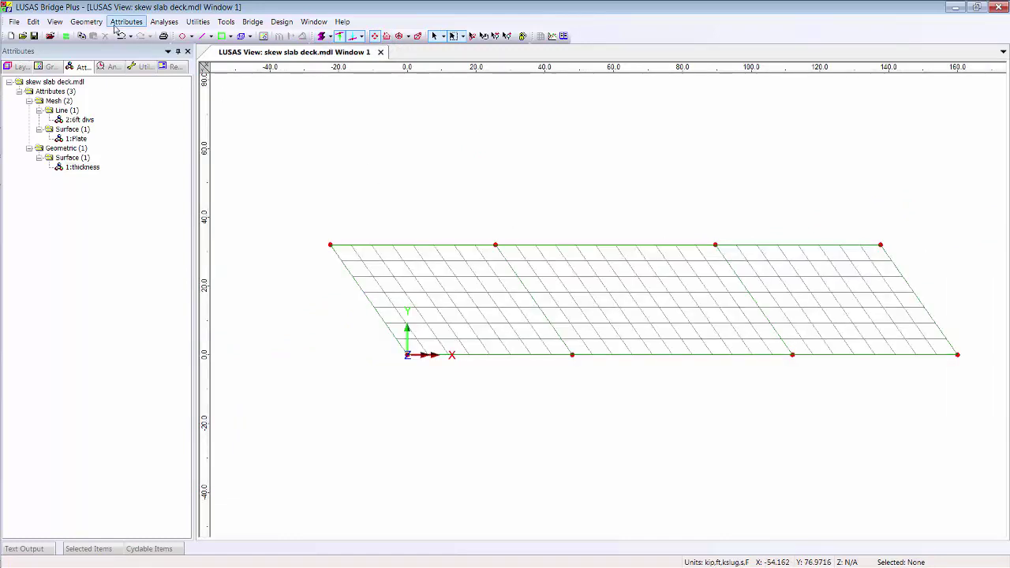
Step: Start a material from the material library with type Concrete and region USA
left_click(86, 21)
mouse_move(126, 21)
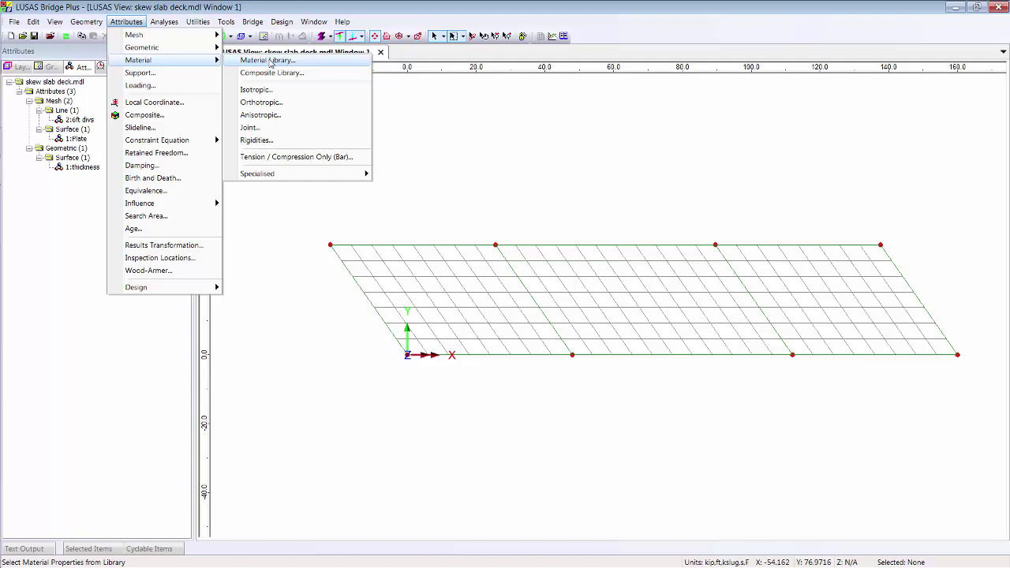
left_click(266, 60)
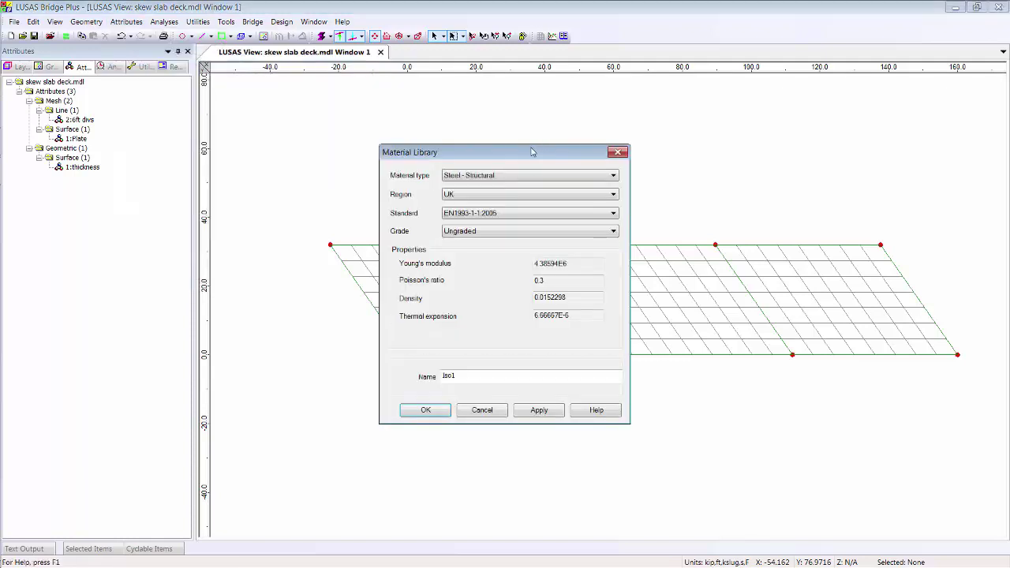
left_click_drag(532, 141, 458, 75)
left_click(450, 100)
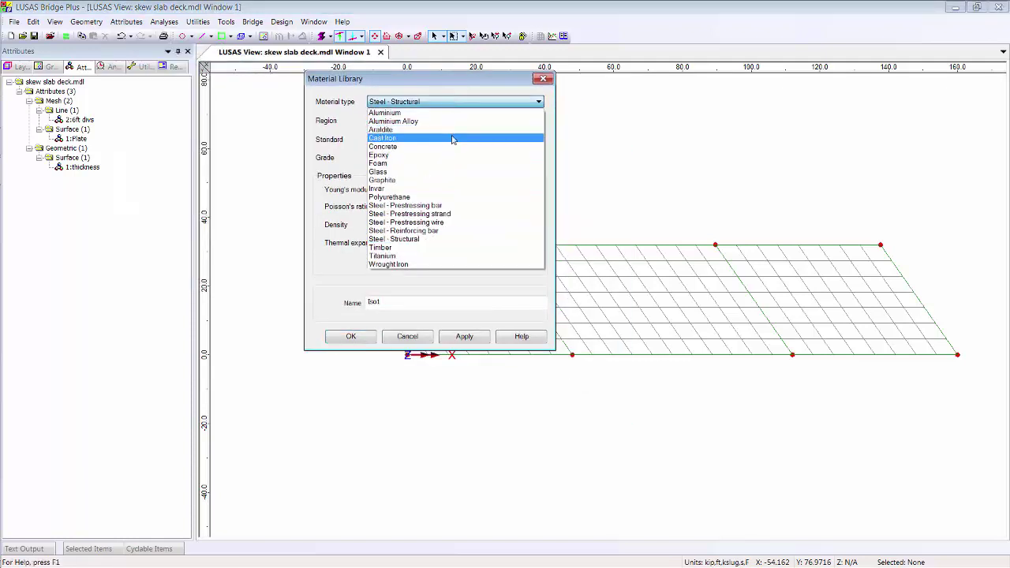
left_click(451, 148)
left_click(476, 123)
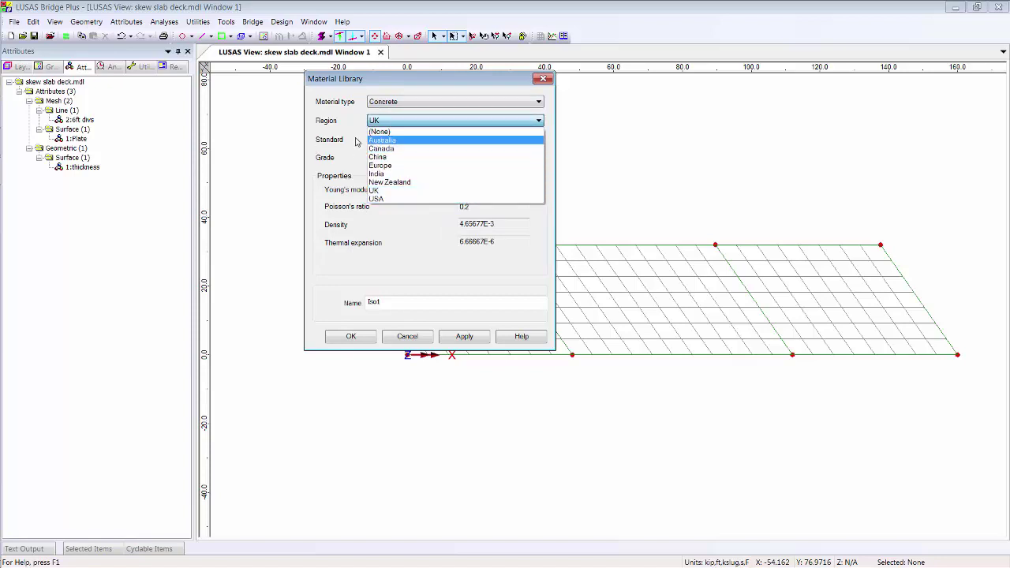
left_click(387, 199)
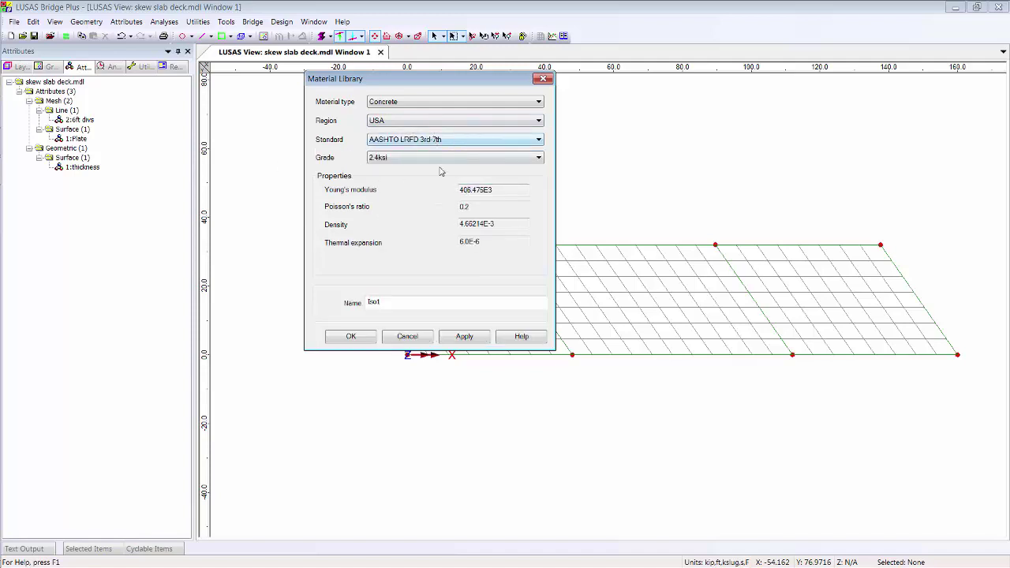
Step: Switch the concrete grade to Advanced define and review its compressive strength and weight settings
left_click(443, 158)
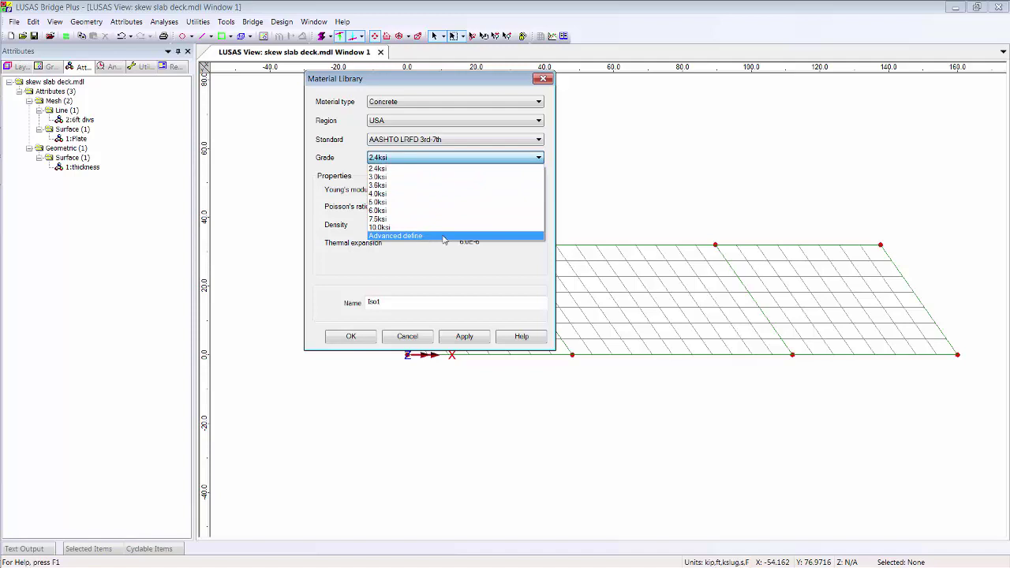
left_click(443, 237)
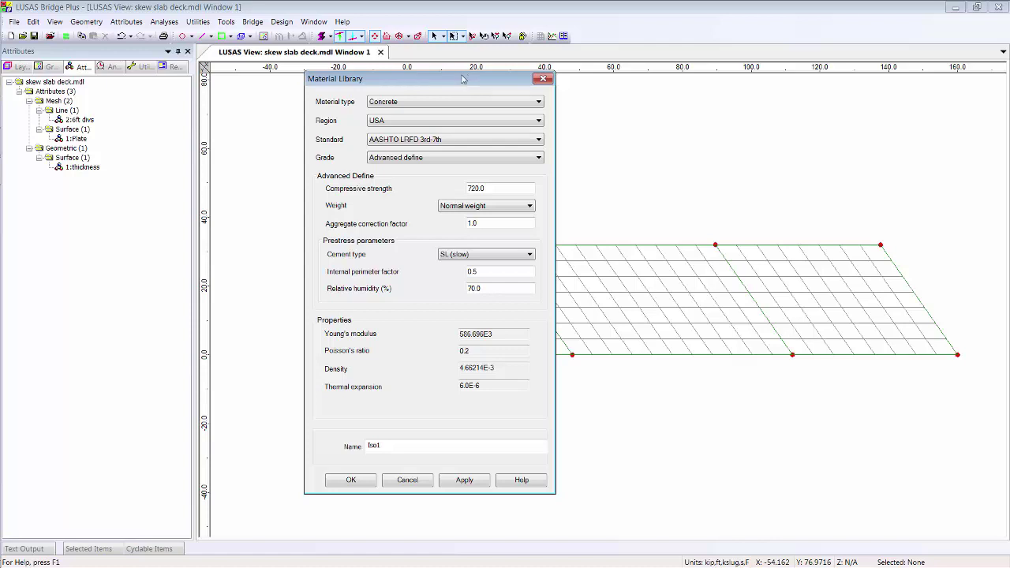
left_click_drag(462, 82, 413, 52)
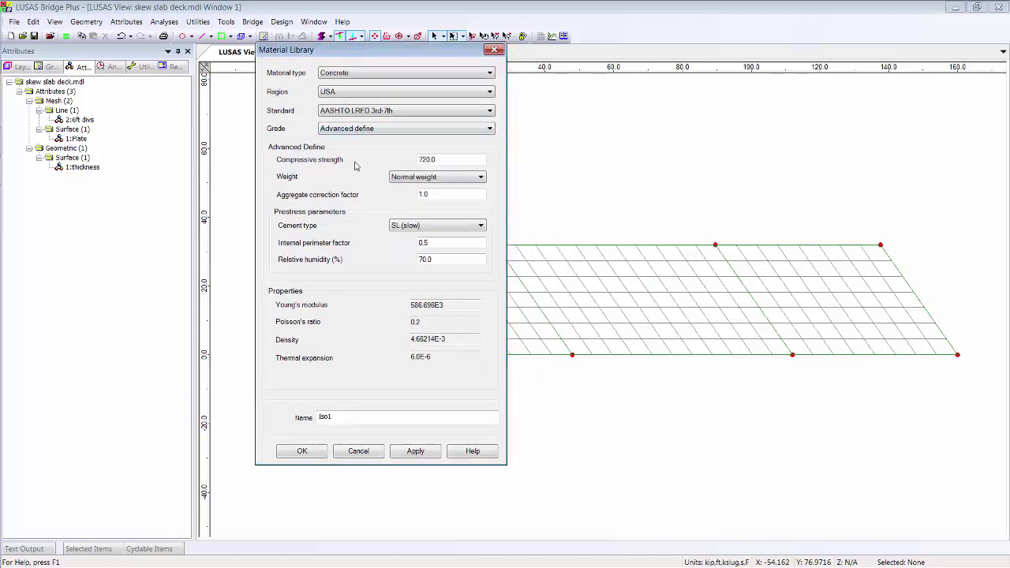
left_click_drag(458, 159, 423, 161)
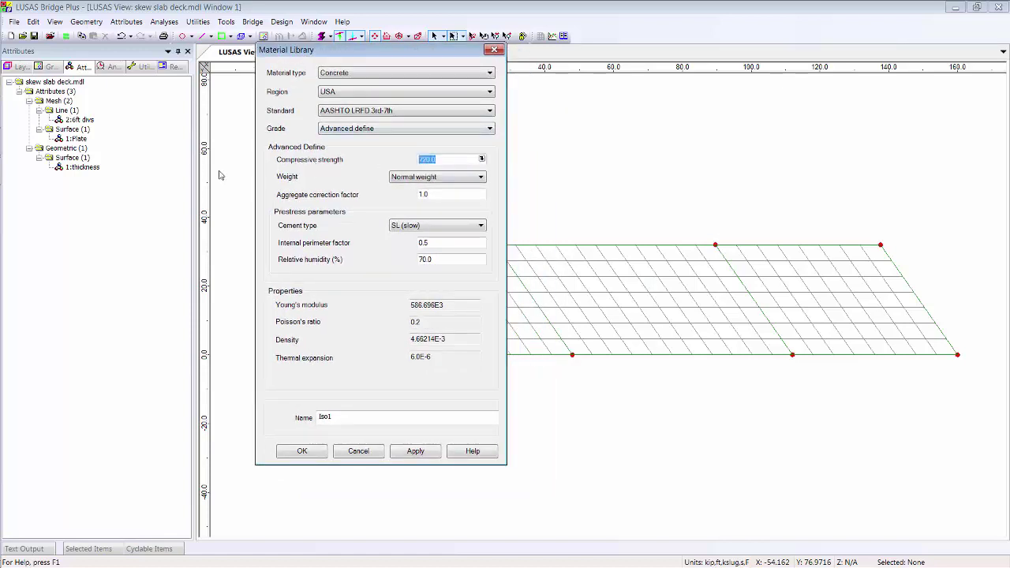
left_click(430, 176)
left_click(426, 185)
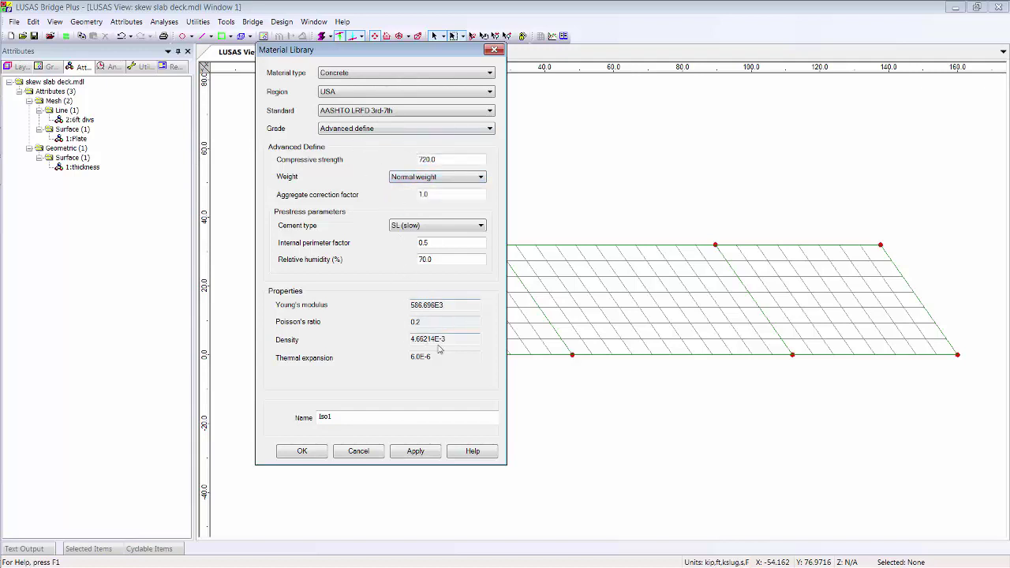
Step: Set the concrete standard to AASHTO LRFD 3rd-7th with grade 5.0ksi and create the Iso1 material
left_click(489, 128)
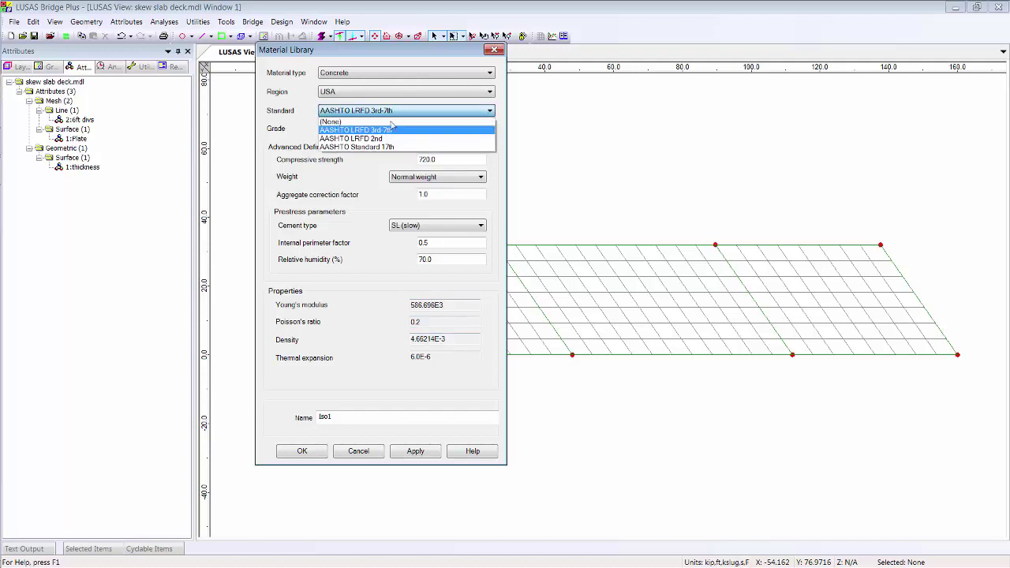
left_click(421, 131)
left_click(421, 129)
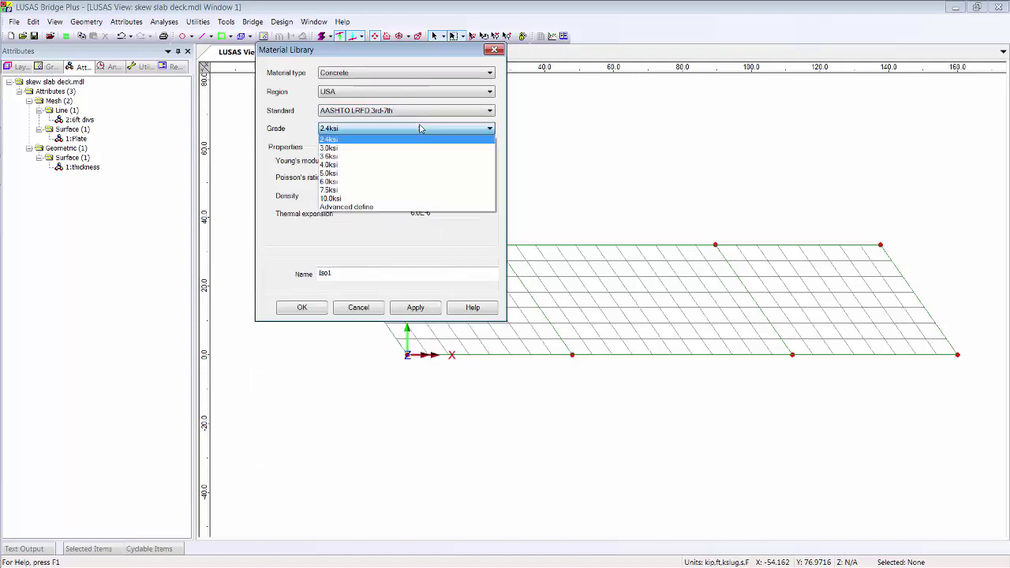
left_click(400, 173)
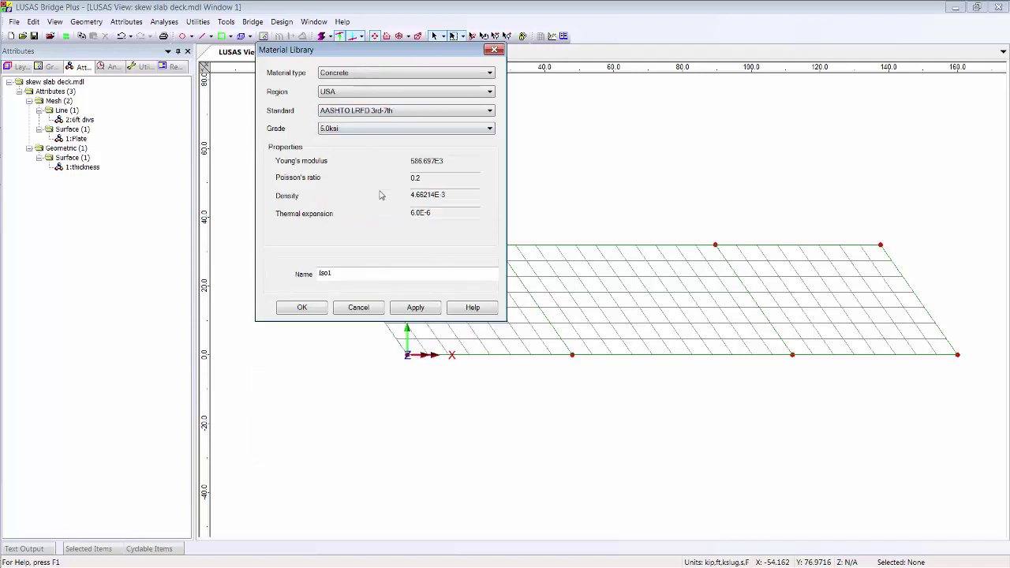
left_click(311, 310)
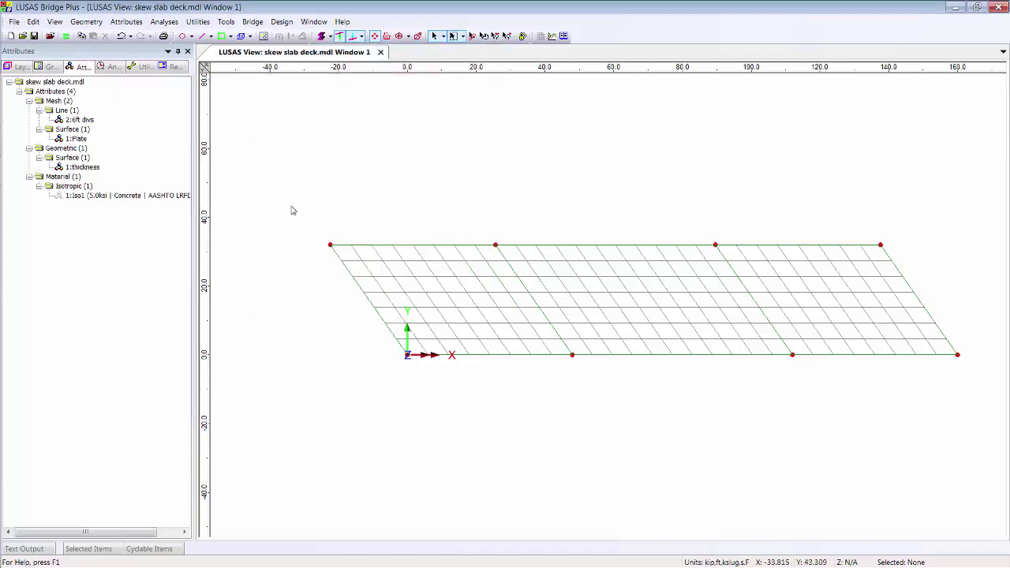
Step: Assign the 5.0ksi concrete material to all three deck surfaces and clear the selection
left_click_drag(305, 199, 1005, 488)
left_click_drag(86, 194, 653, 254)
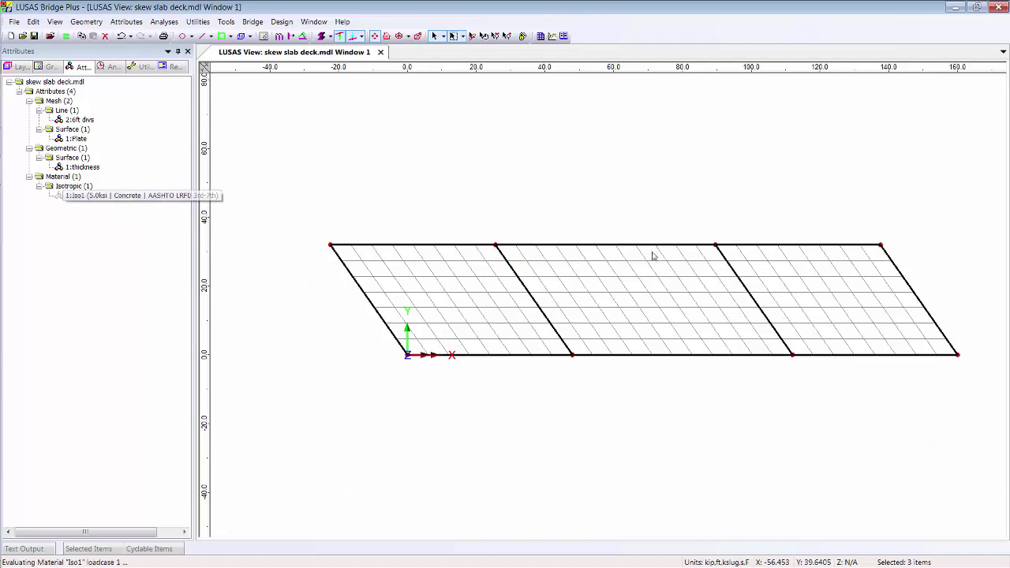
left_click(451, 202)
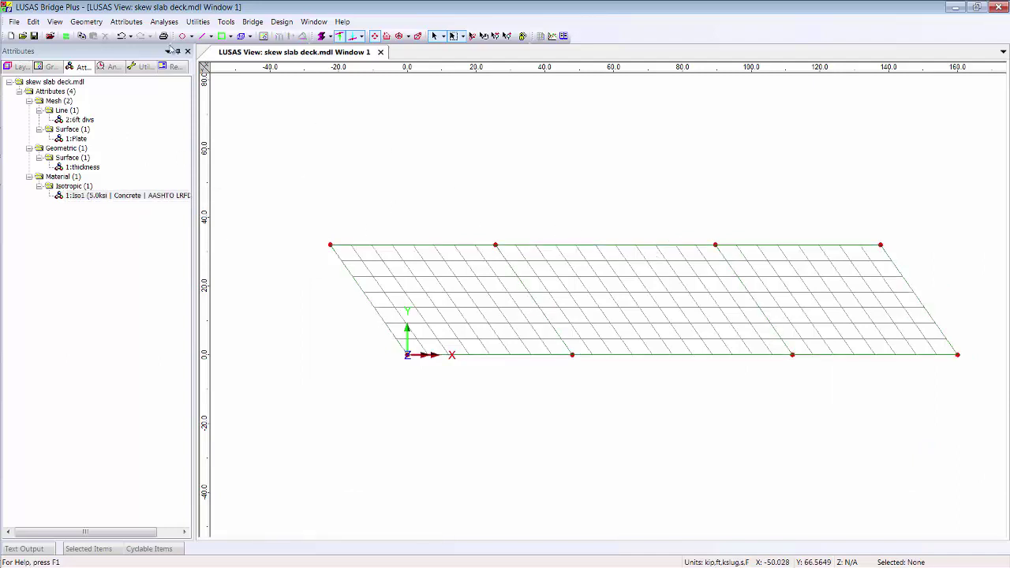
Step: Create a structural support attribute named bearings with translation in Z fixed
left_click(141, 24)
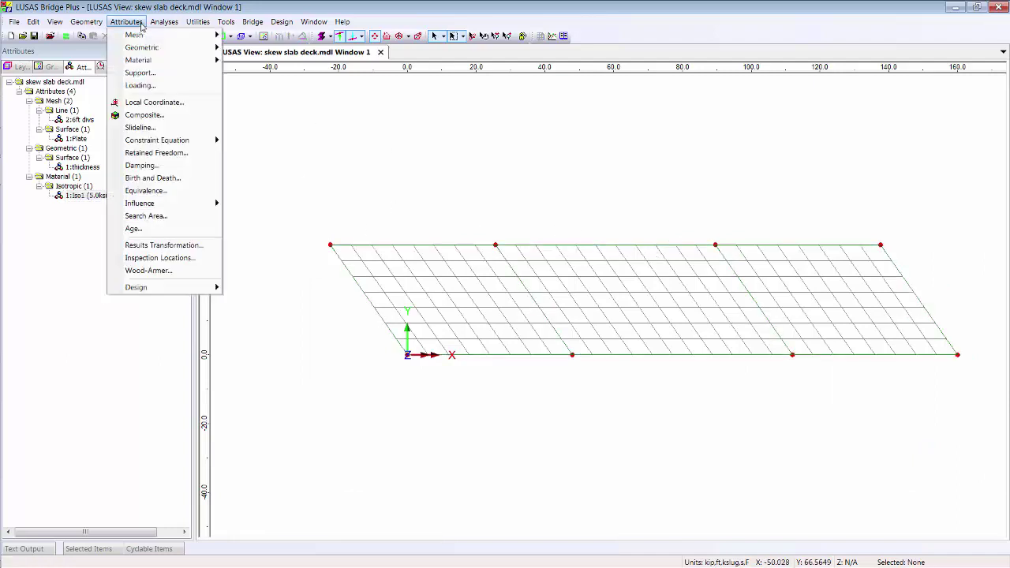
left_click(140, 73)
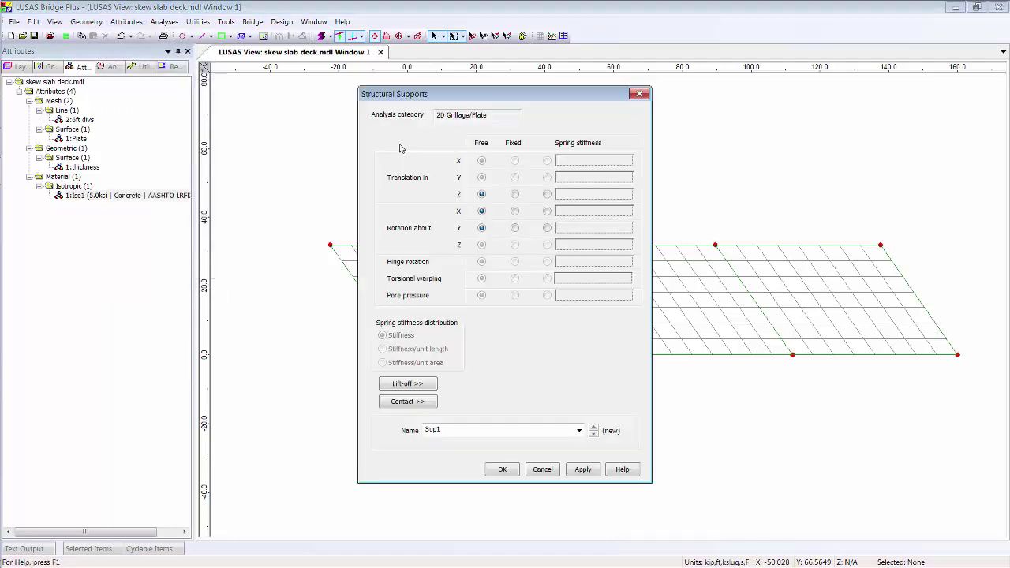
left_click(515, 195)
left_click(467, 428)
type("bearings")
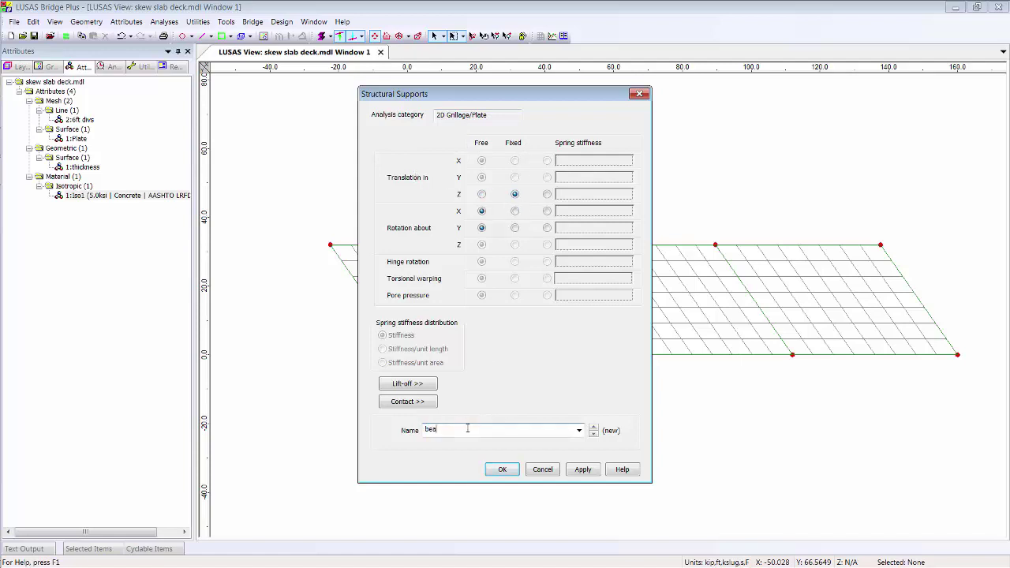
left_click(502, 469)
Step: Assign the bearings support to the four skewed transverse lines for all Analysis 1 loadcases and inspect the support arrows in 3D
left_click(379, 306)
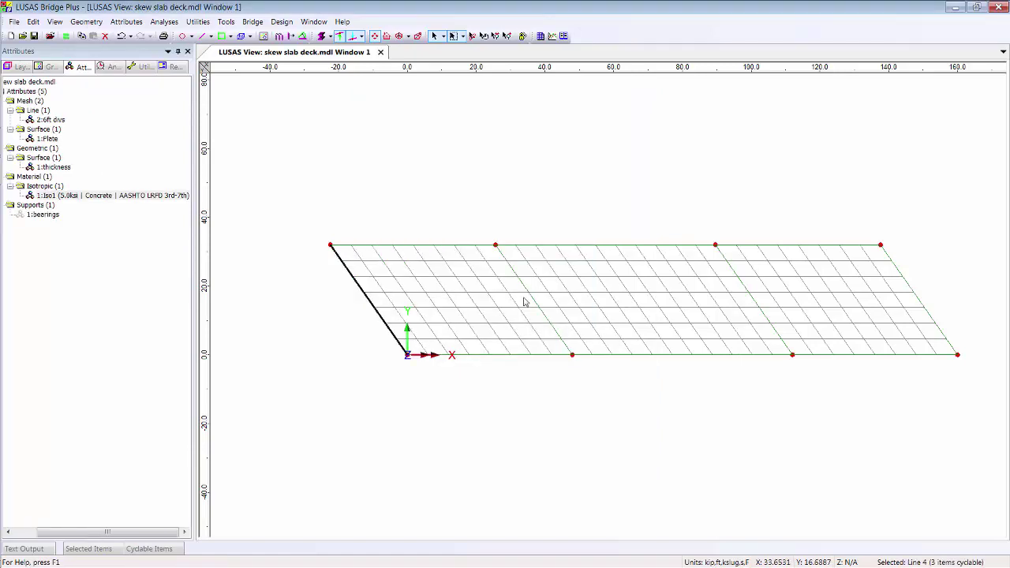
left_click(538, 306, "shift")
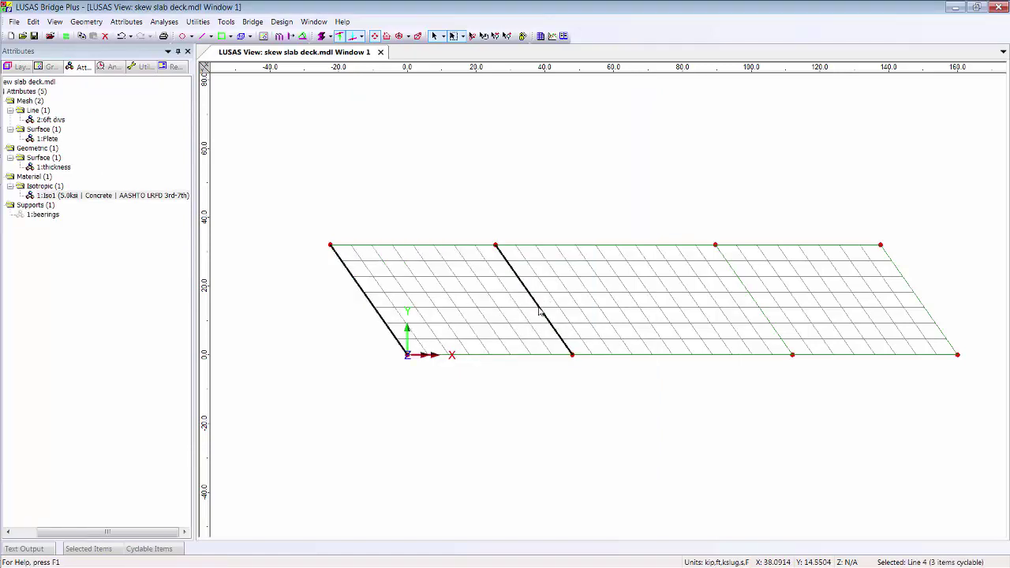
left_click(763, 315, "shift")
left_click(919, 300, "shift")
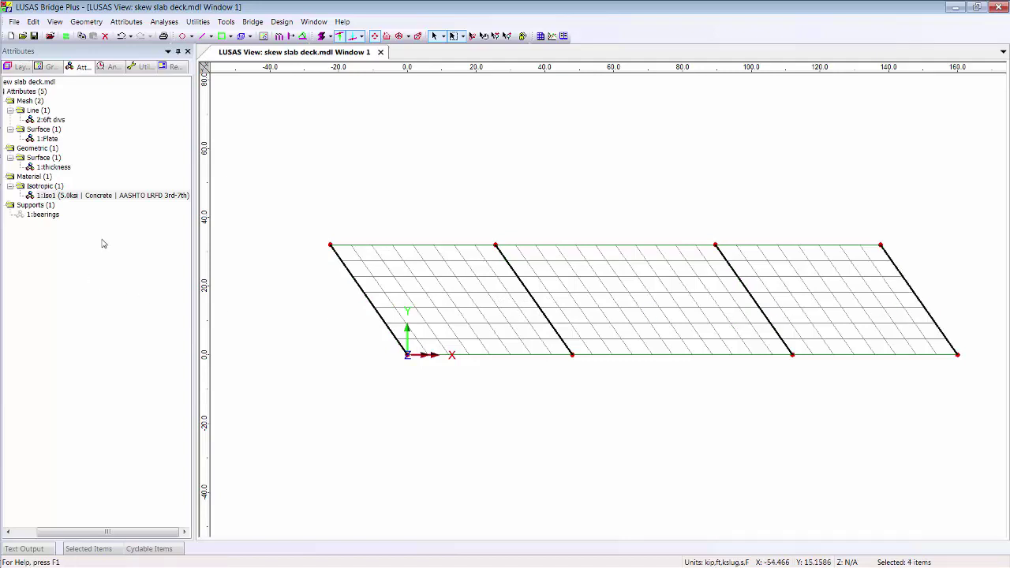
left_click_drag(43, 214, 511, 247)
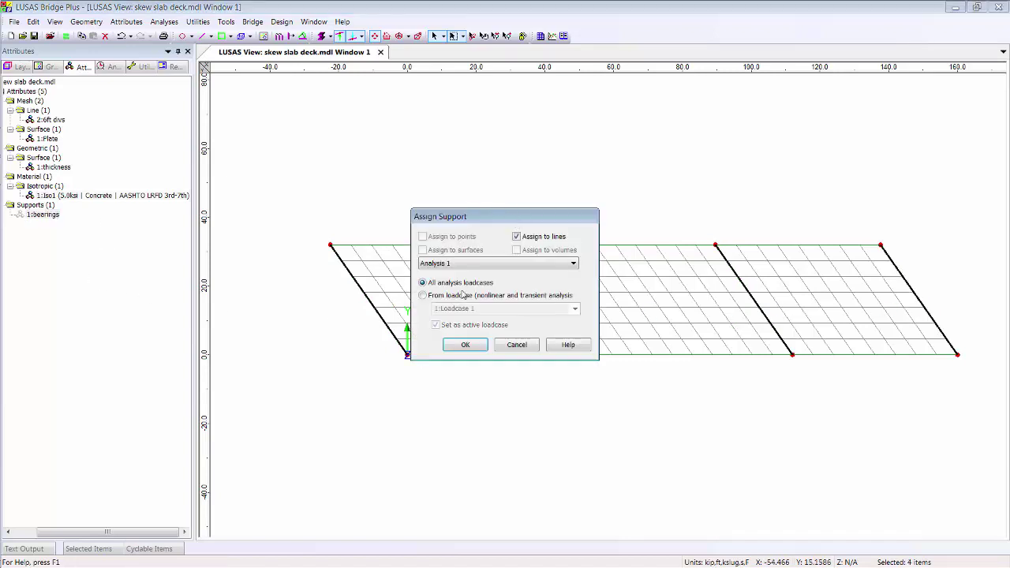
left_click(464, 344)
left_click(472, 35)
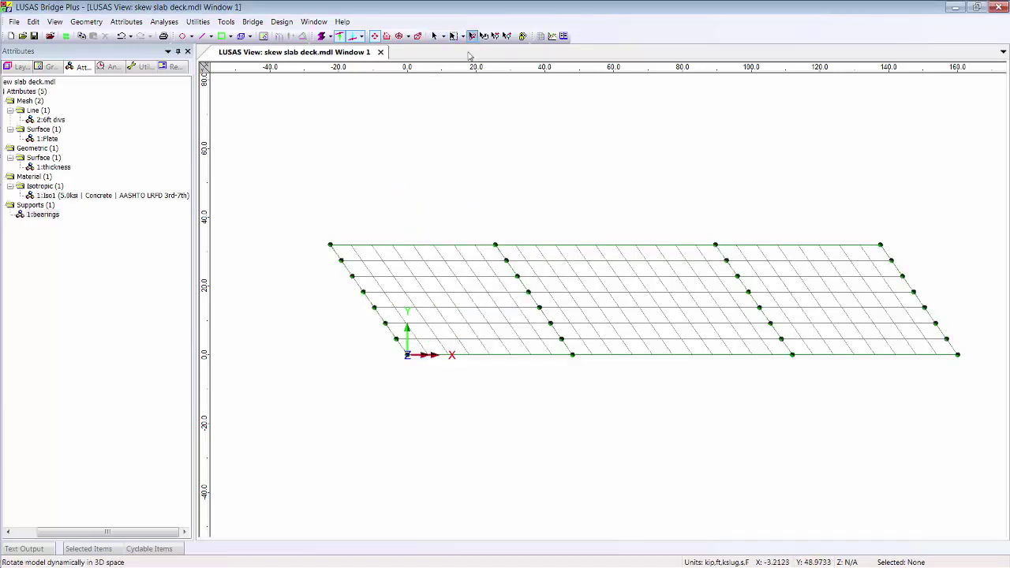
left_click_drag(568, 323, 436, 71)
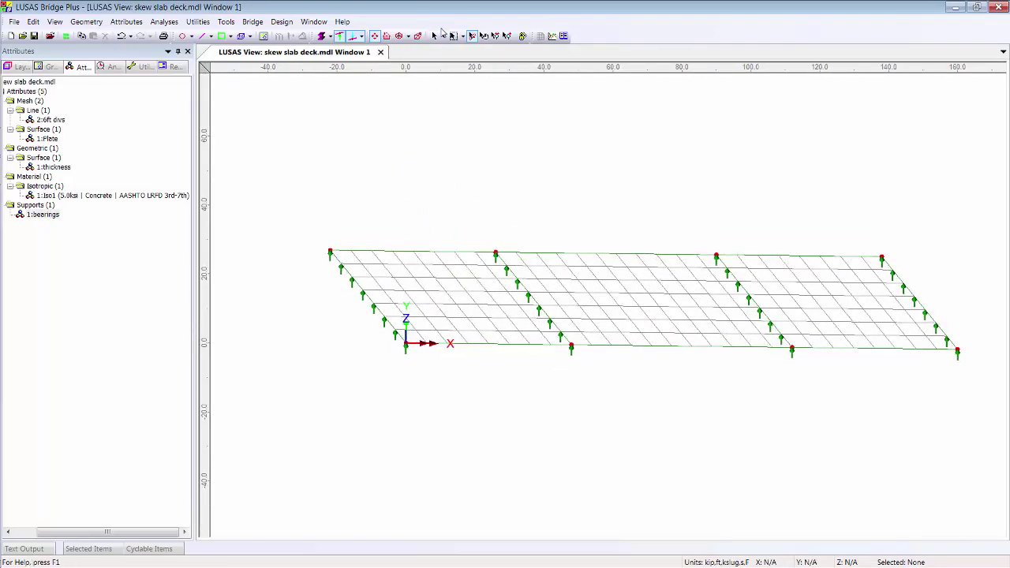
left_click(433, 35)
Step: Create a global distributed load per unit area named surfacing with a Z direction value of -0.25*0.14
left_click(126, 22)
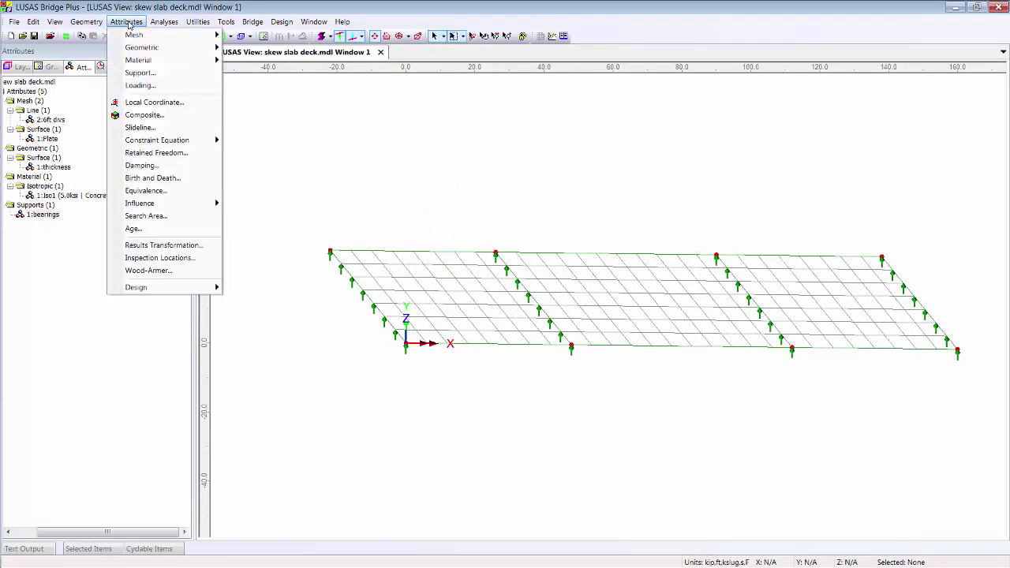
left_click(161, 91)
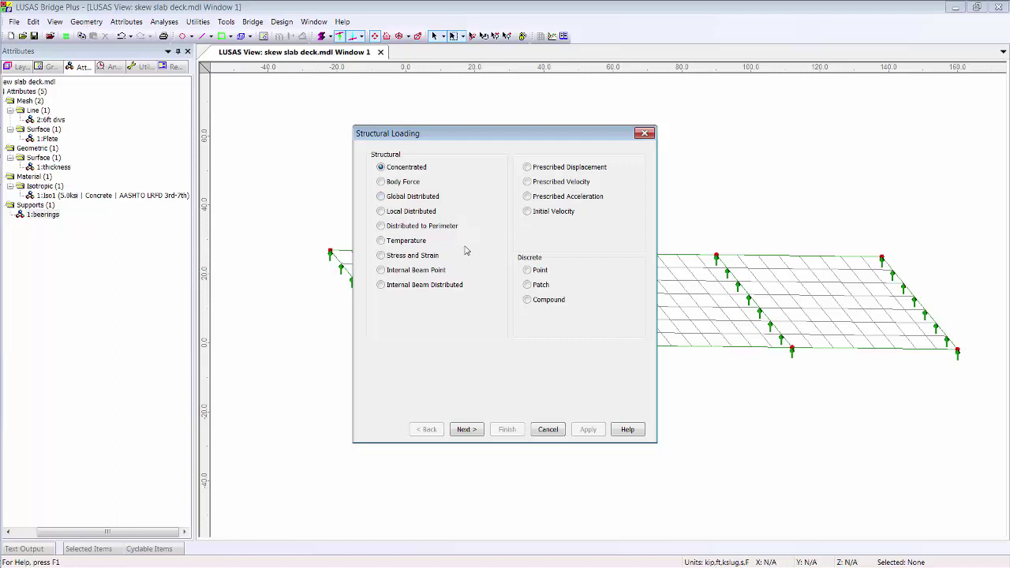
left_click(421, 200)
left_click(478, 432)
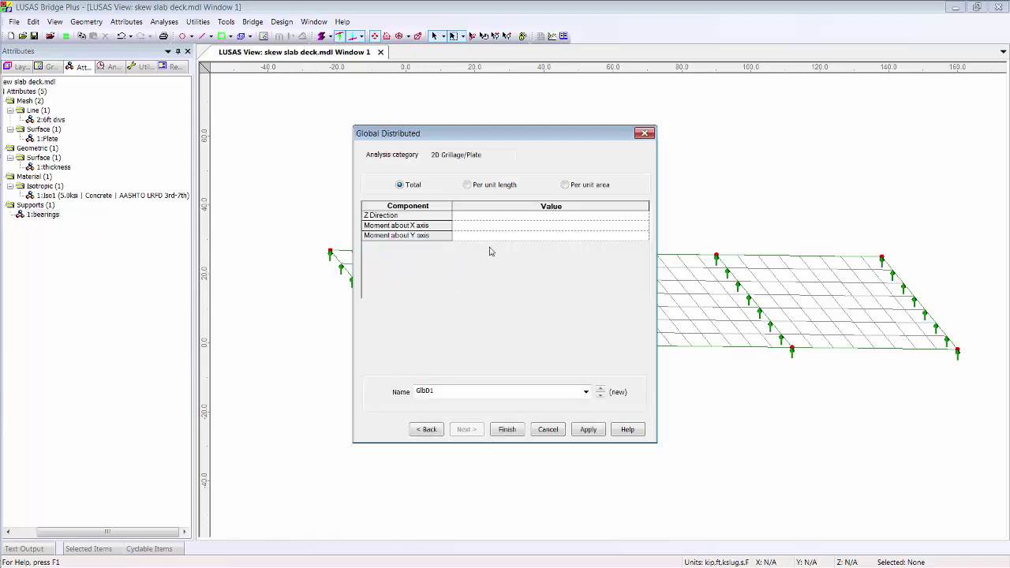
left_click(565, 184)
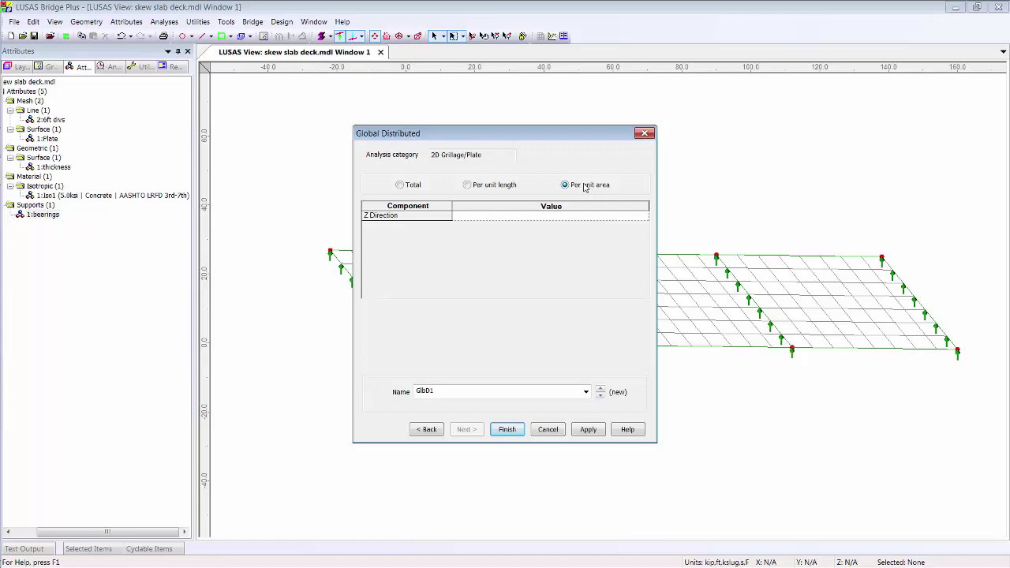
left_click(537, 219)
type("5*0.14")
left_click(472, 389)
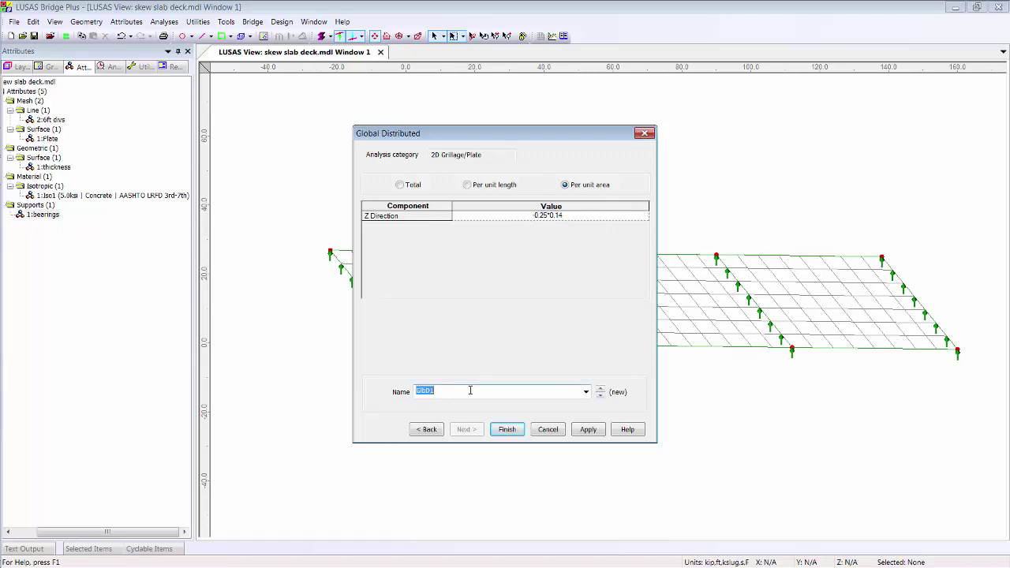
type("surfacing")
left_click(508, 428)
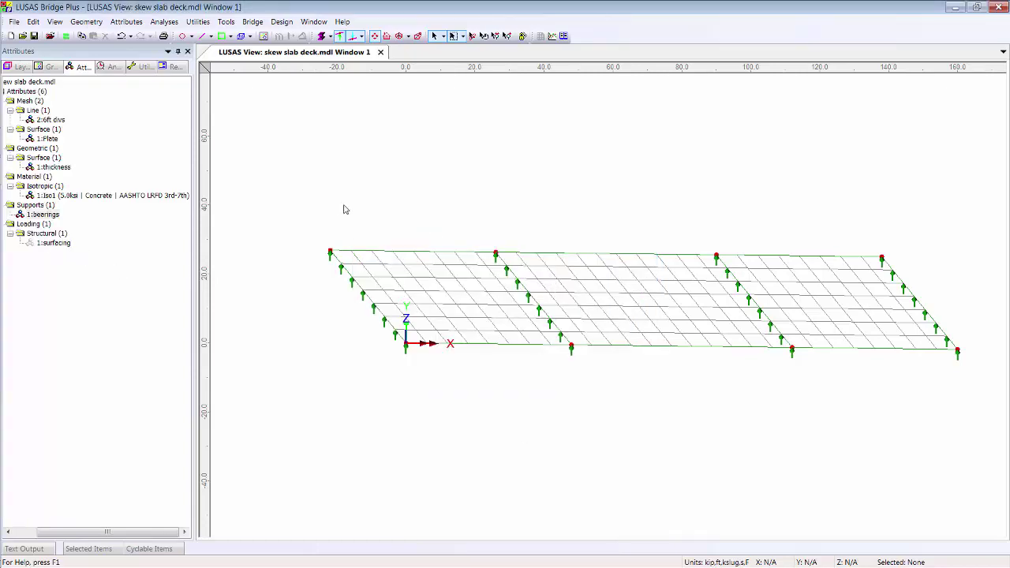
Step: Assign the surfacing load to all three deck surfaces in a new single loadcase named surfacing
left_click_drag(293, 212, 1002, 433)
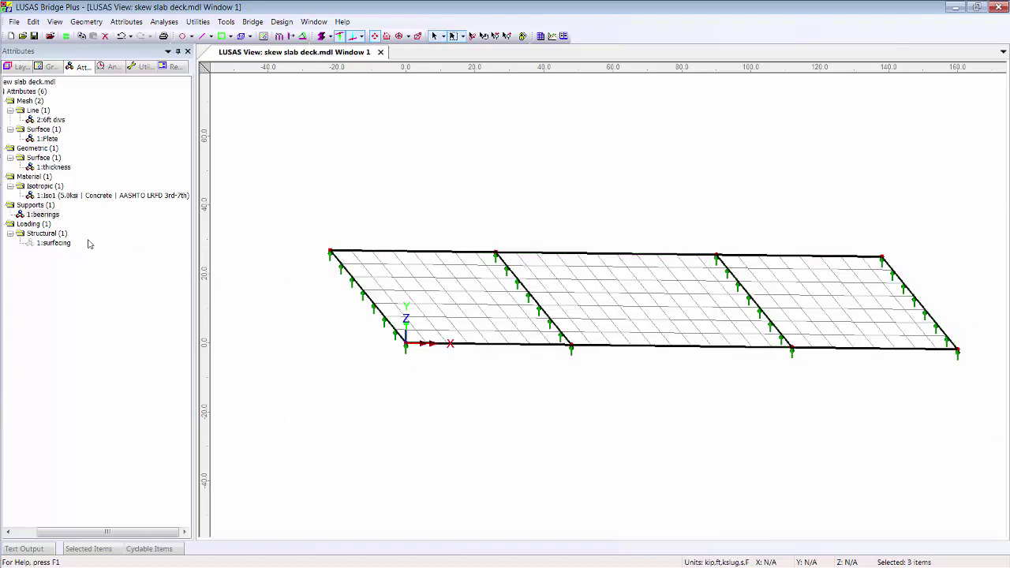
left_click_drag(54, 243, 428, 237)
left_click(568, 301)
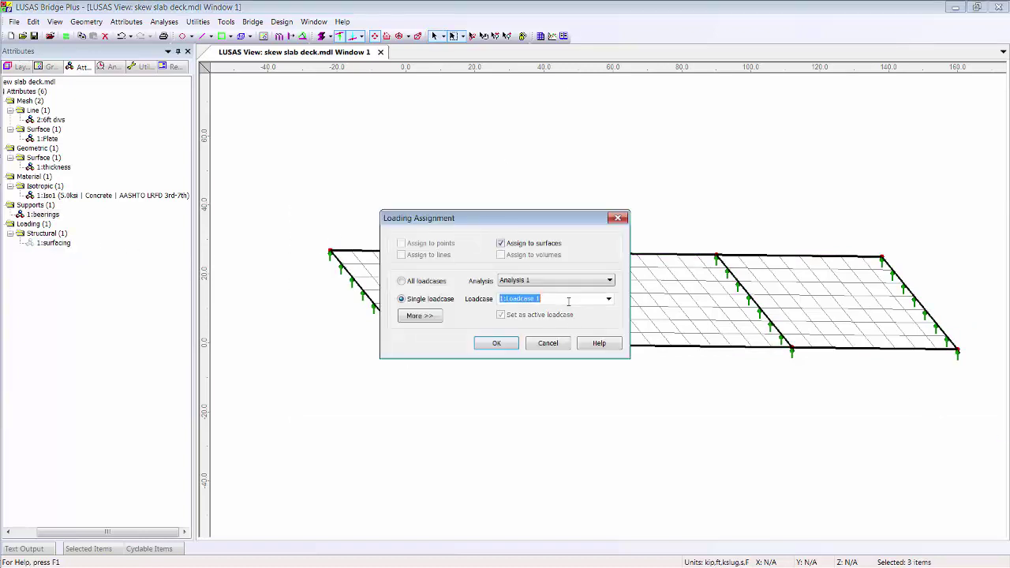
type("surfacing")
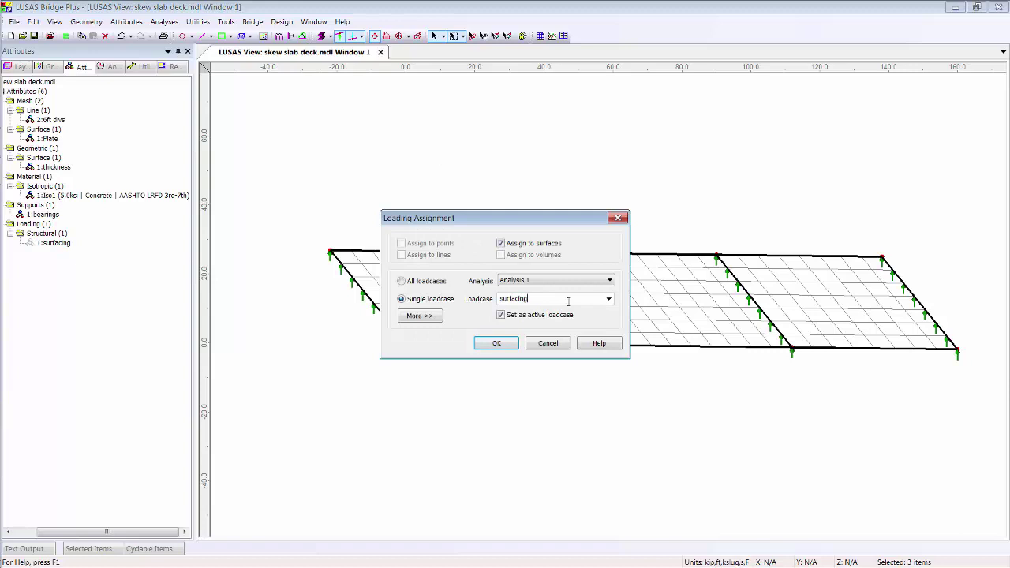
left_click(496, 343)
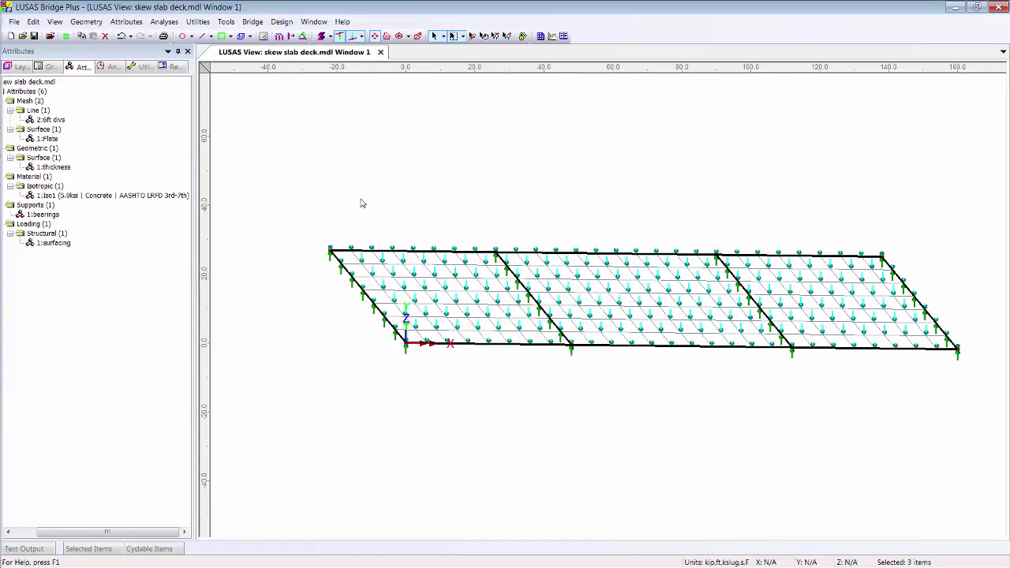
left_click(374, 36)
Step: Rename Loadcase 1 of Analysis 1 as dead weight
left_click(110, 67)
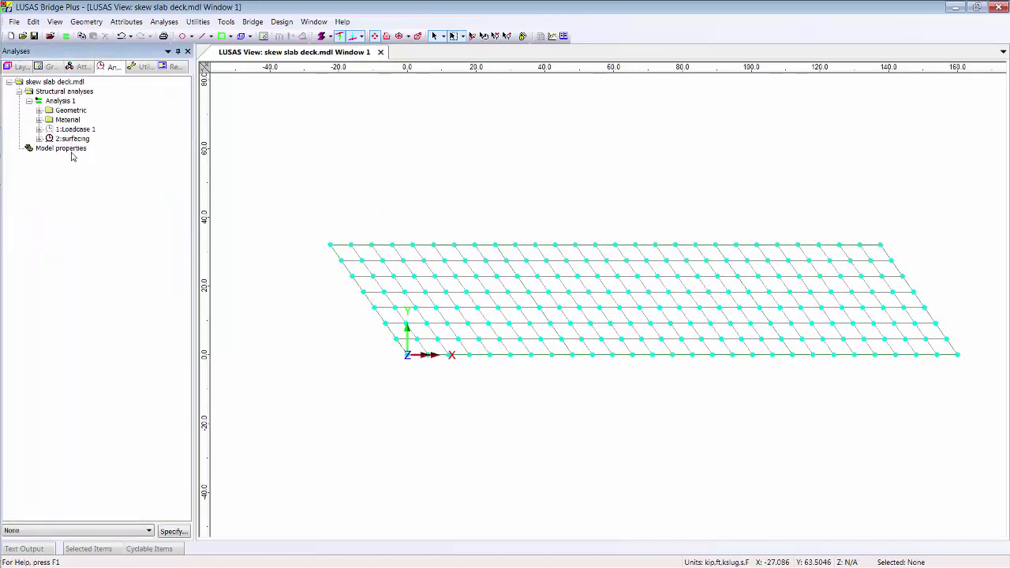
left_click(87, 129)
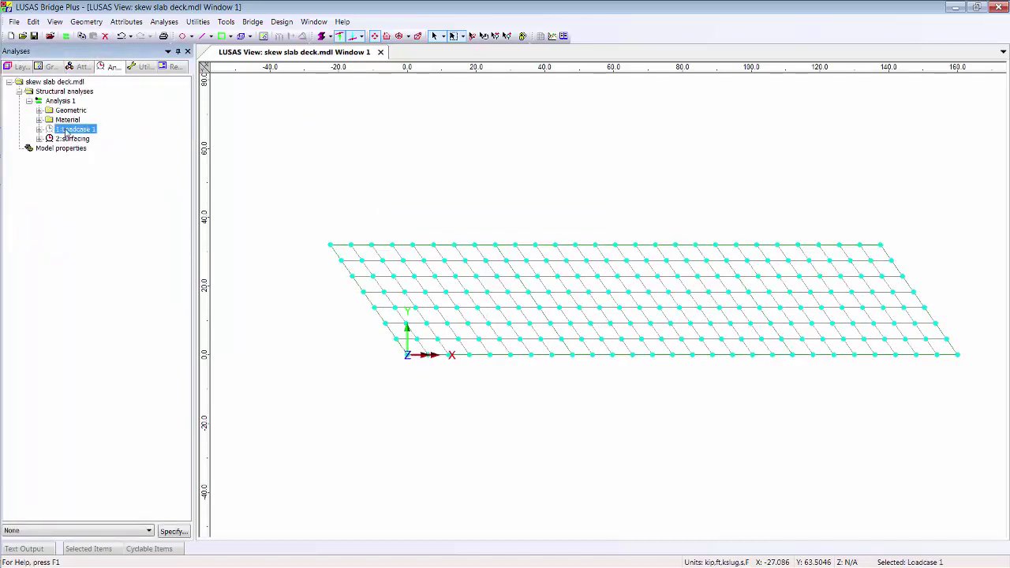
left_click(82, 130)
type("dead weigh")
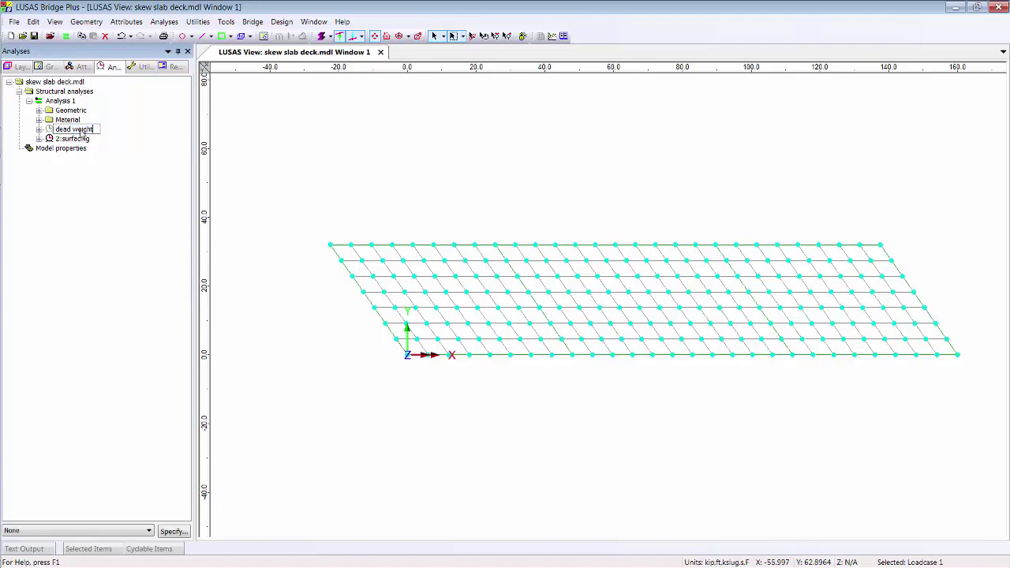
type("t")
key("Return")
Step: Add gravity to the dead weight loadcase and clear the selection
right_click(80, 133)
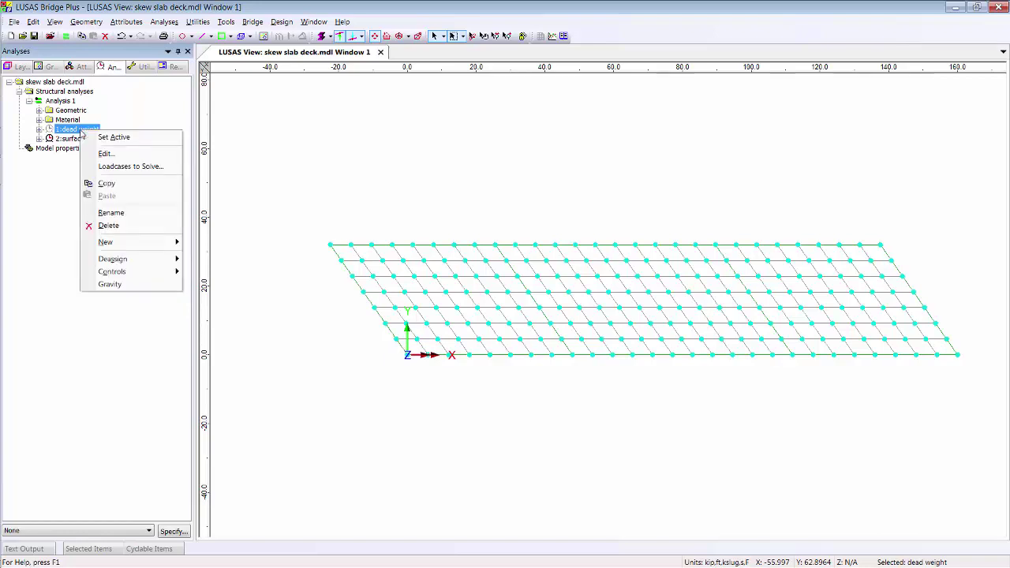
left_click(117, 285)
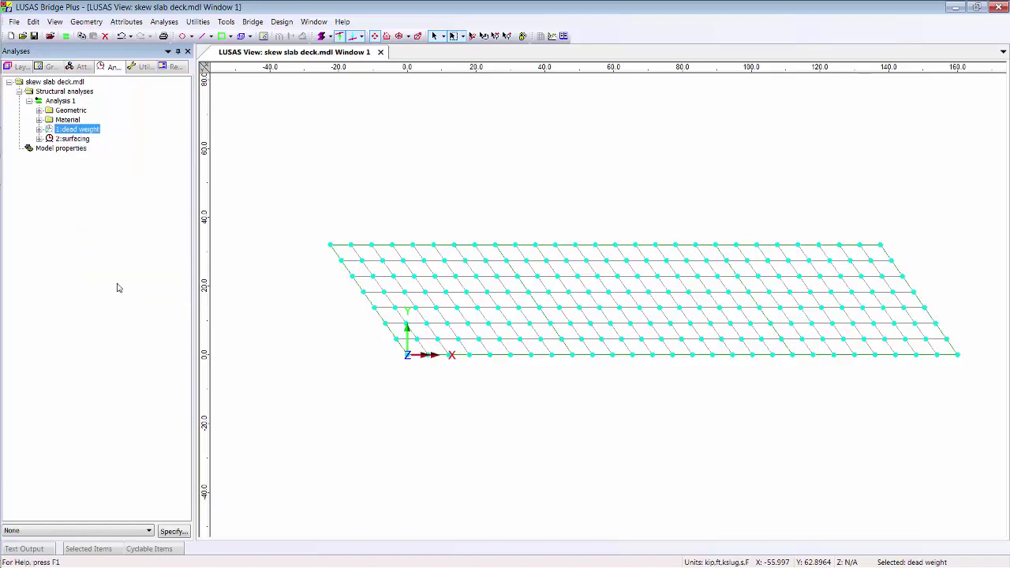
left_click(319, 137)
Step: Save the model, solve Analysis 1 and inspect the deck's deformed mesh in 3D
left_click(67, 36)
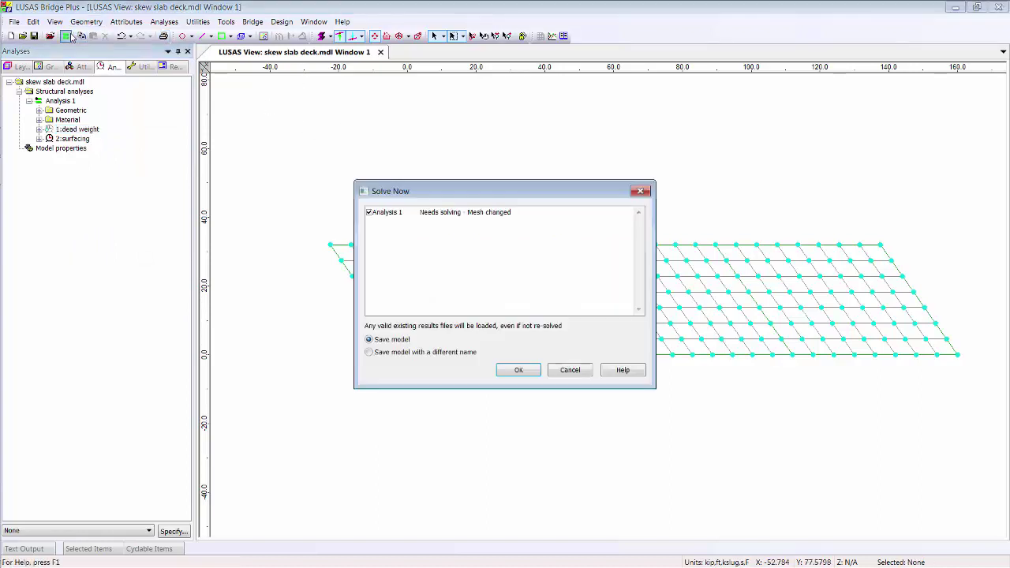
left_click(517, 369)
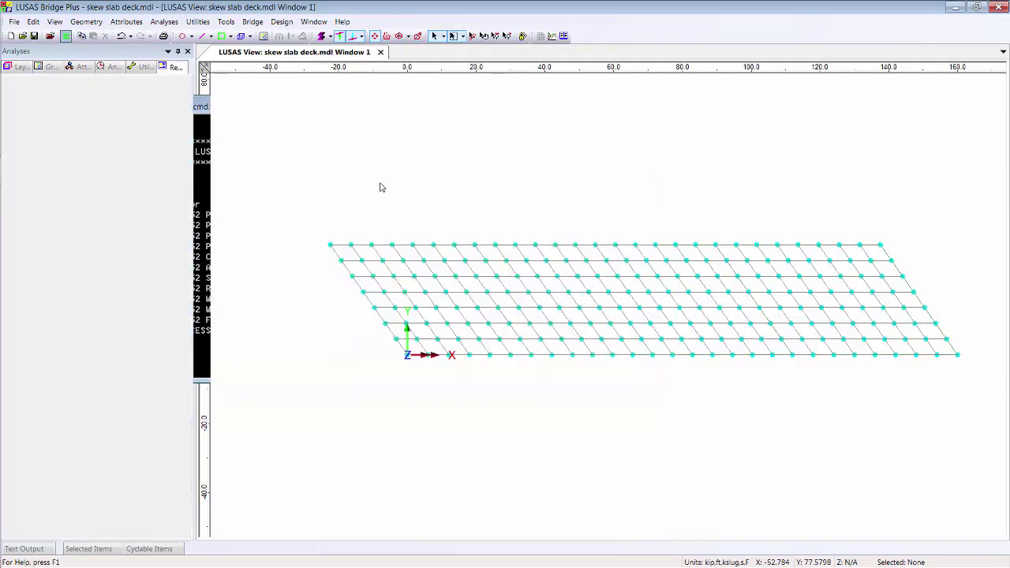
left_click(471, 35)
left_click_drag(590, 347, 518, 151)
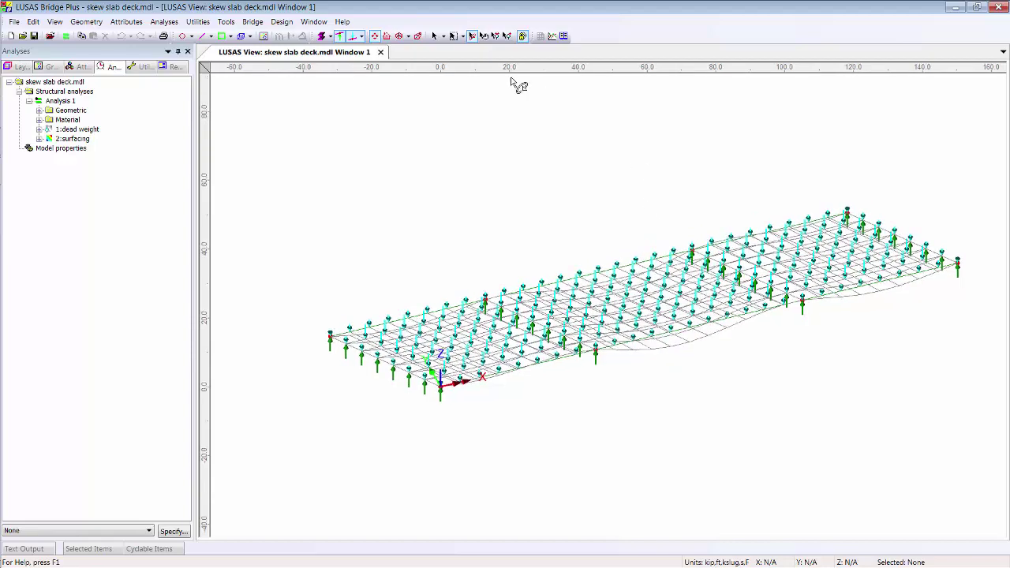
left_click(440, 36)
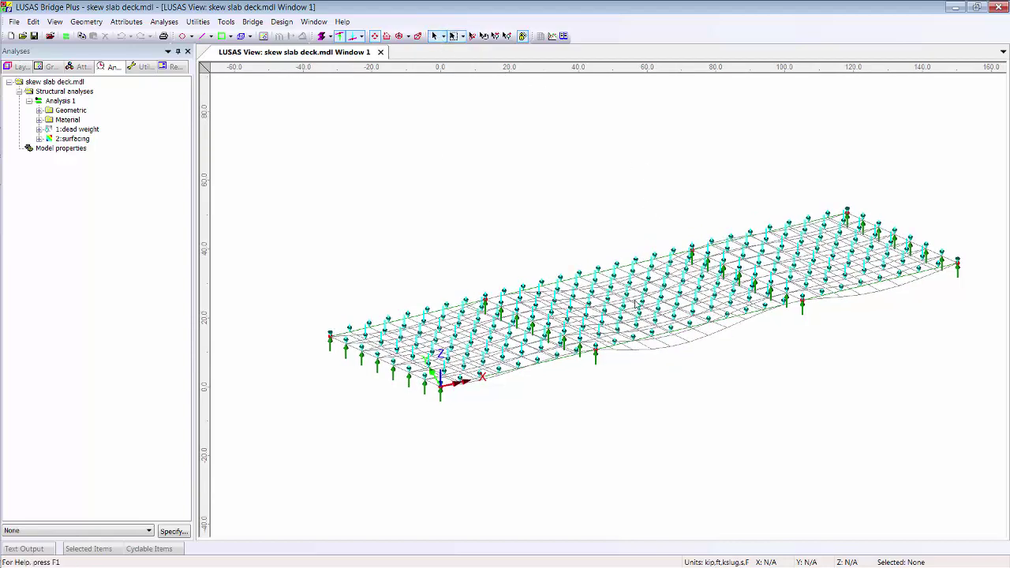
Step: Set the dead weight loadcase active and display contours of Force/Moment - Thick Plate with component MX, averaged nodal
double_click(77, 129)
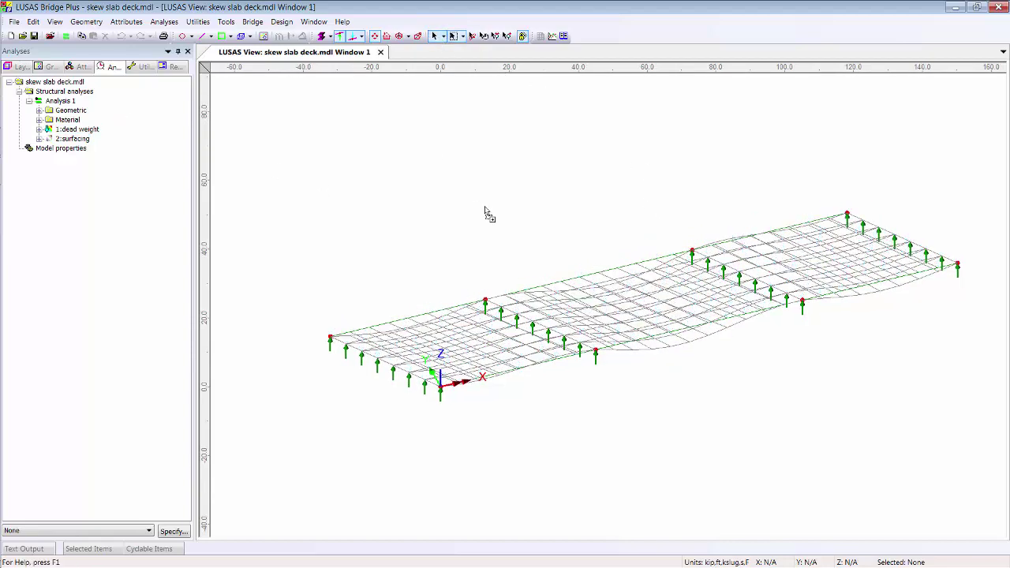
right_click(398, 168)
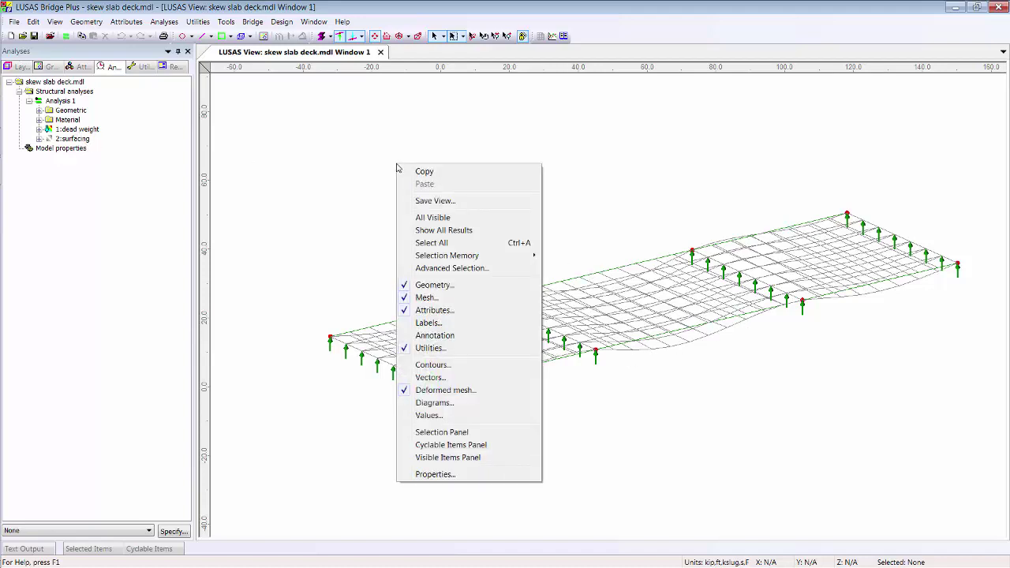
left_click(433, 365)
left_click(493, 243)
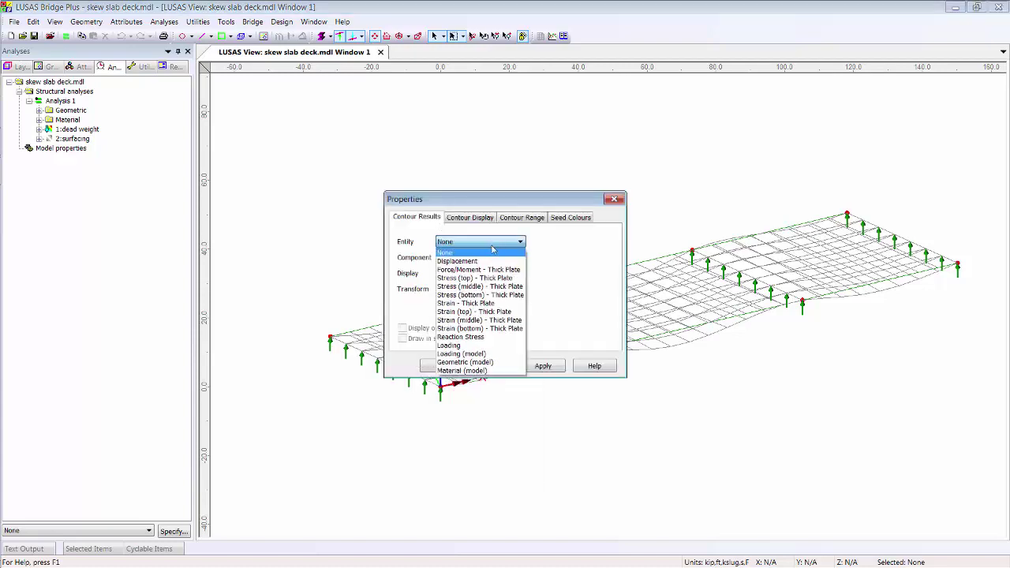
left_click(500, 270)
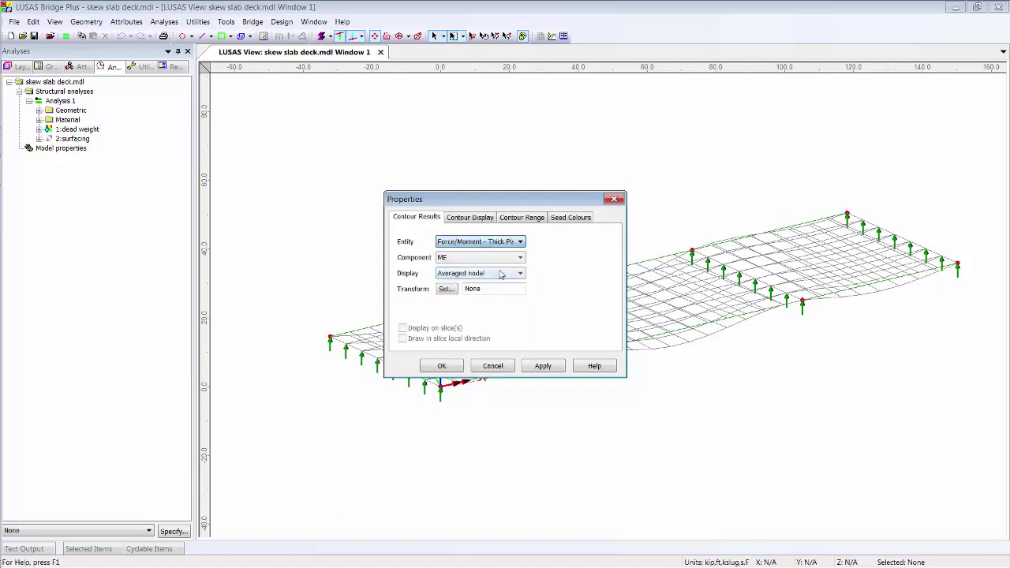
left_click(486, 258)
left_click(485, 269)
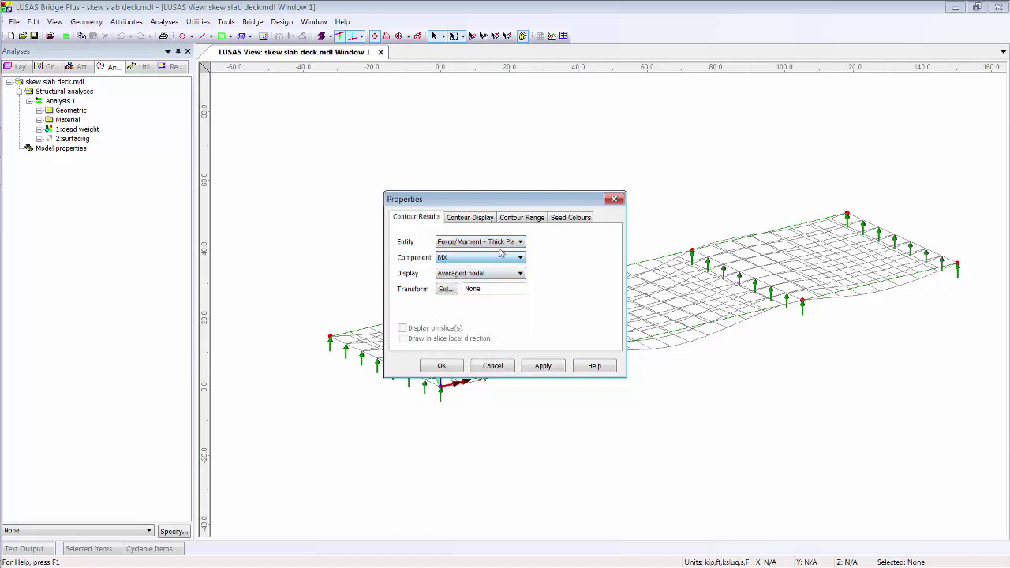
left_click_drag(485, 198, 304, 88)
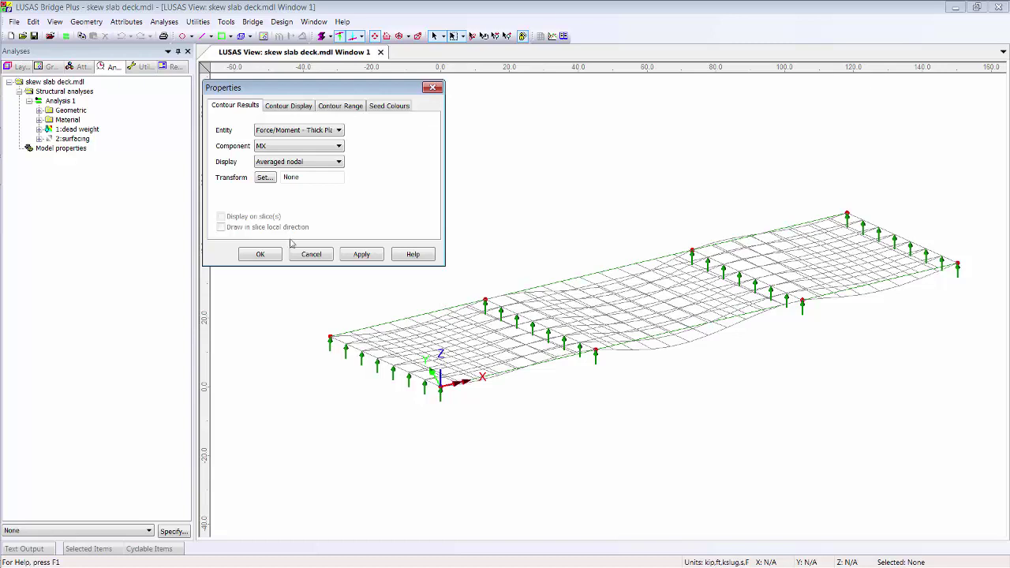
left_click(261, 255)
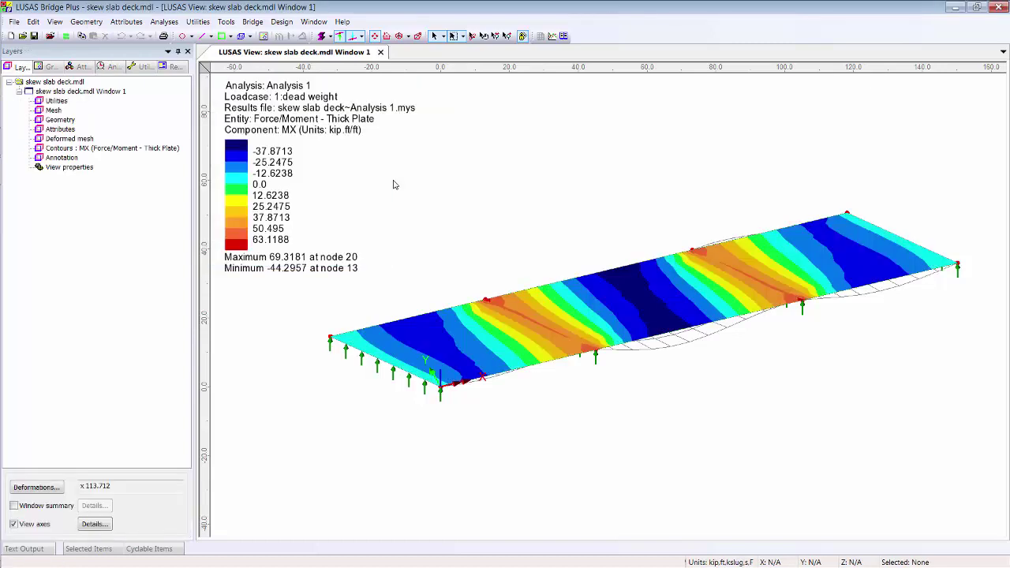
Step: Reorder the MX Contours layer to directly below Utilities and place the deck in plan view, clear of the contour key
left_click(56, 100)
left_click(386, 36)
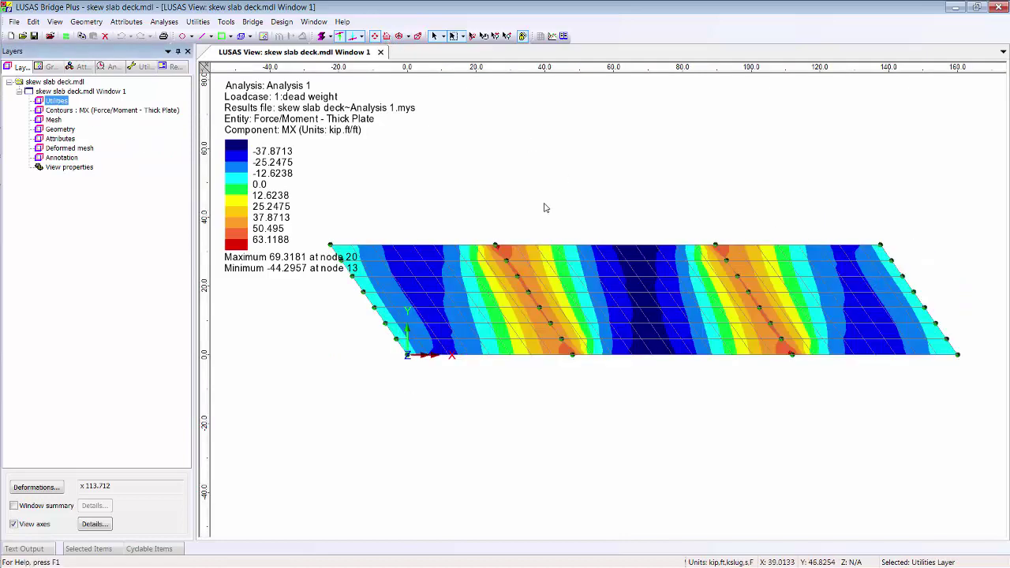
scroll(529, 218, "down", 1)
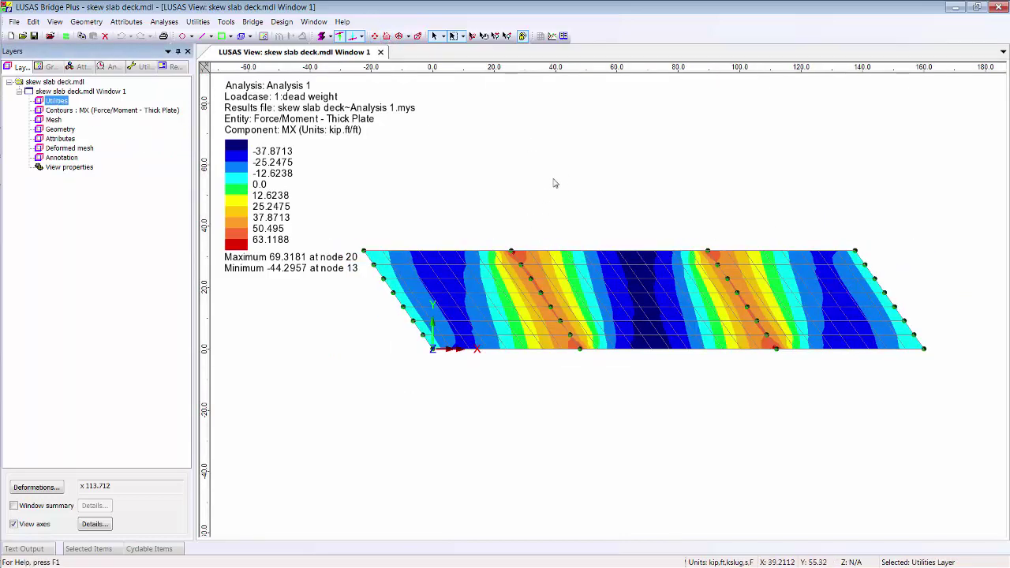
scroll(548, 183, "up", 1)
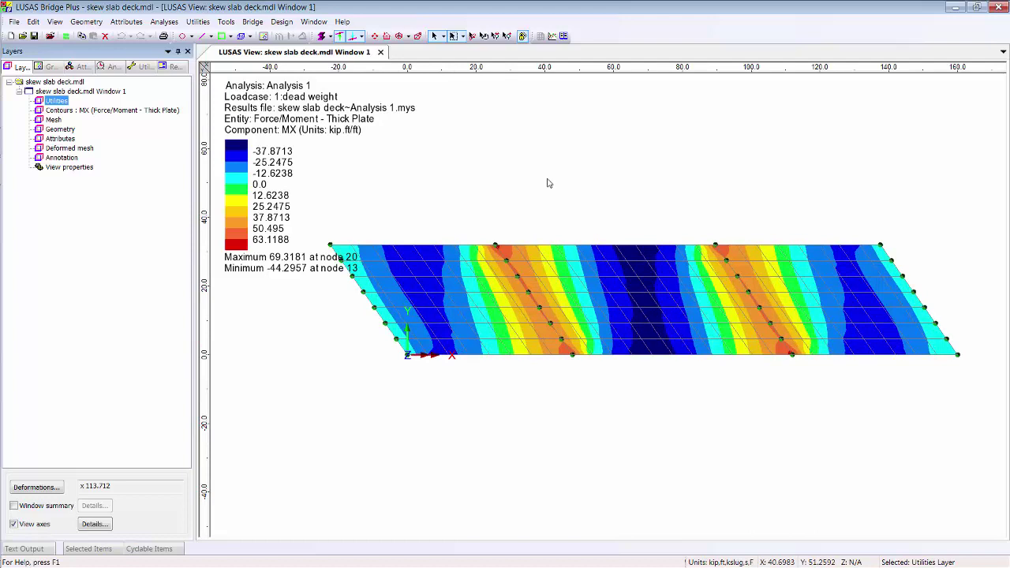
scroll(548, 183, "down", 1)
left_click(504, 182)
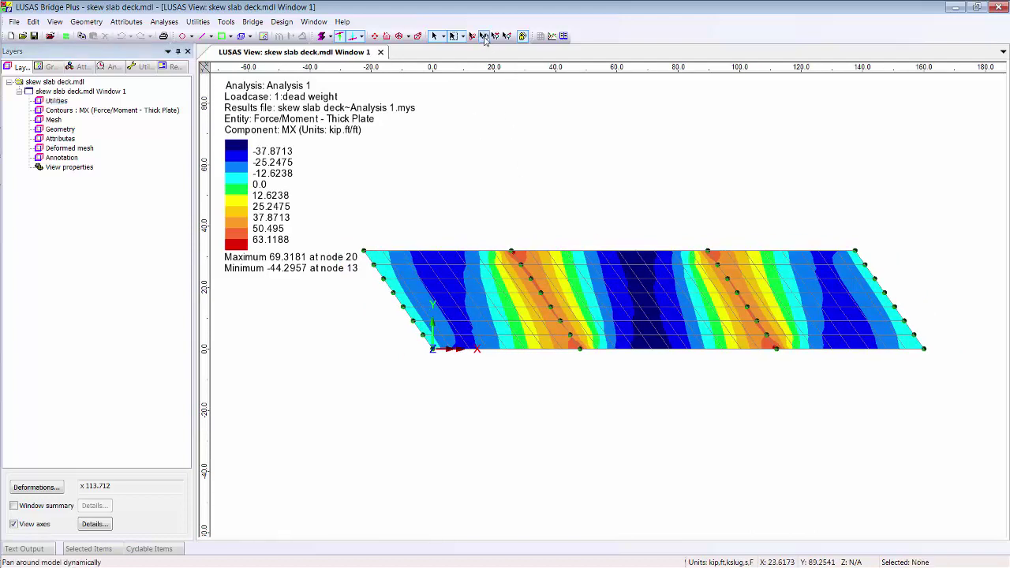
left_click_drag(578, 222, 557, 254)
Step: Save the current view as My plan view
right_click(494, 154)
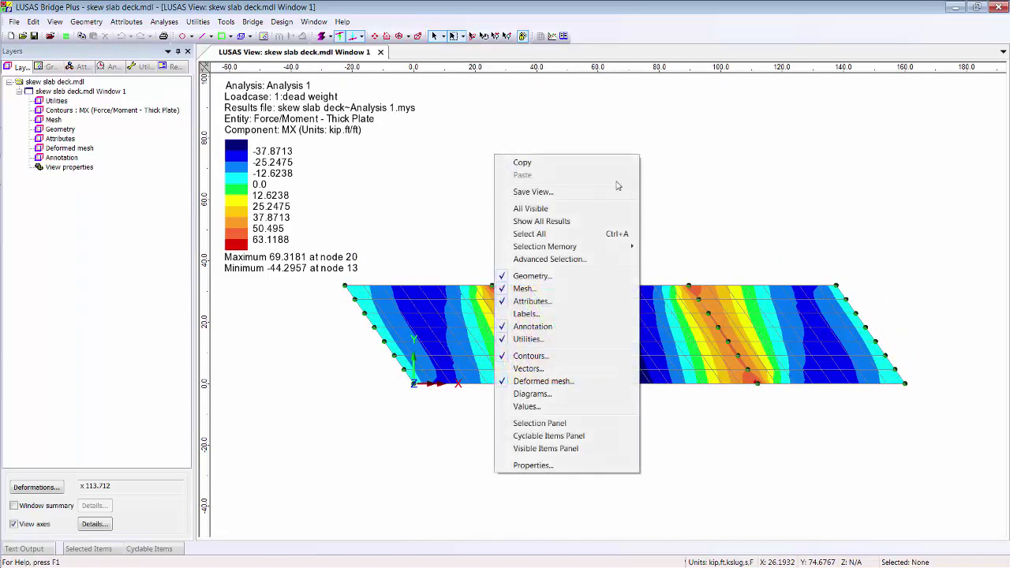
left_click(533, 193)
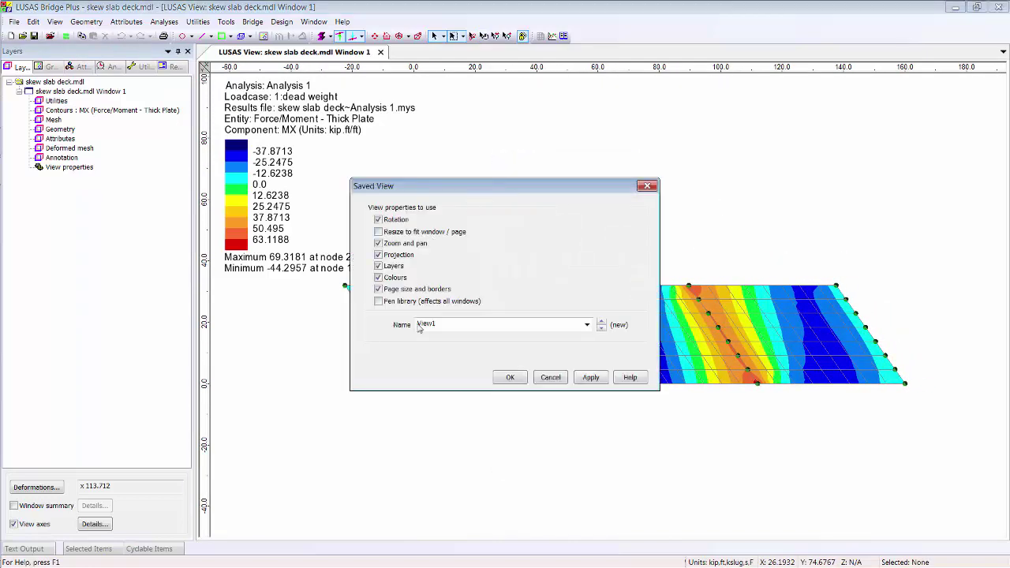
double_click(448, 325)
type("My pl")
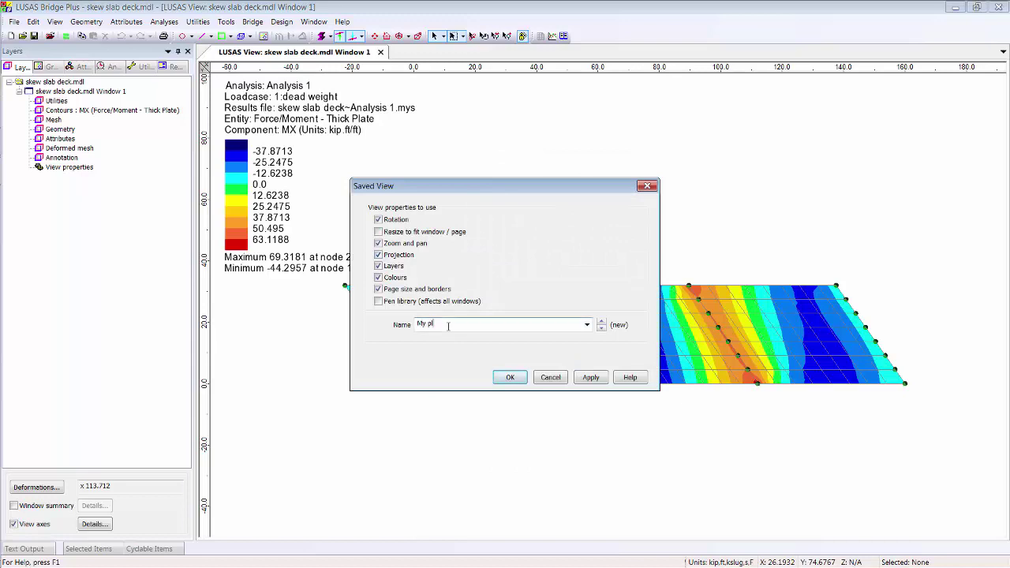
type("an view")
left_click(516, 380)
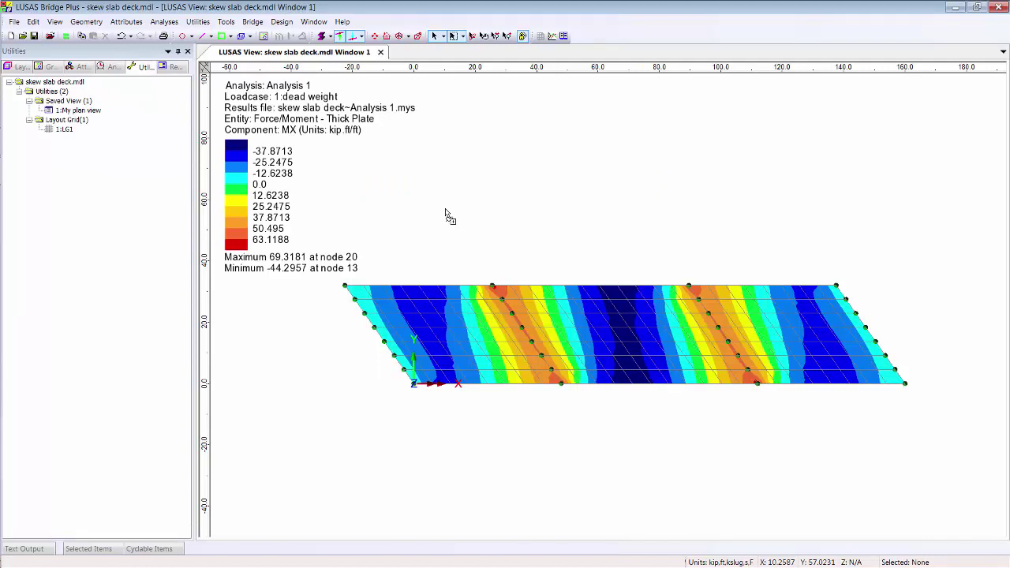
Step: Set up a Graph Through 2D with a snap grid size of 6, slicing the deck lengthwise from (-24,12,0) to (192,12,0)
left_click(198, 22)
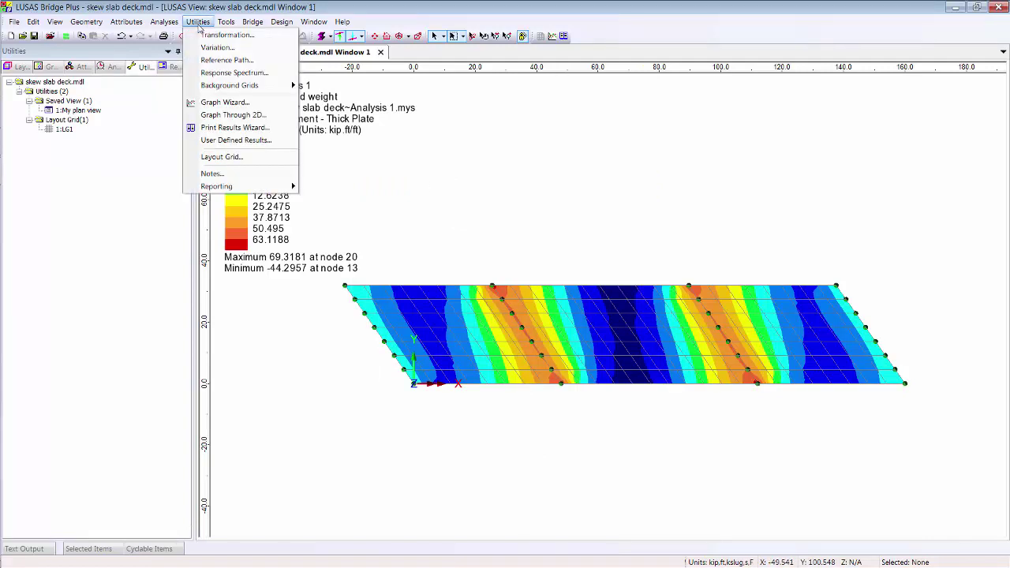
left_click(230, 116)
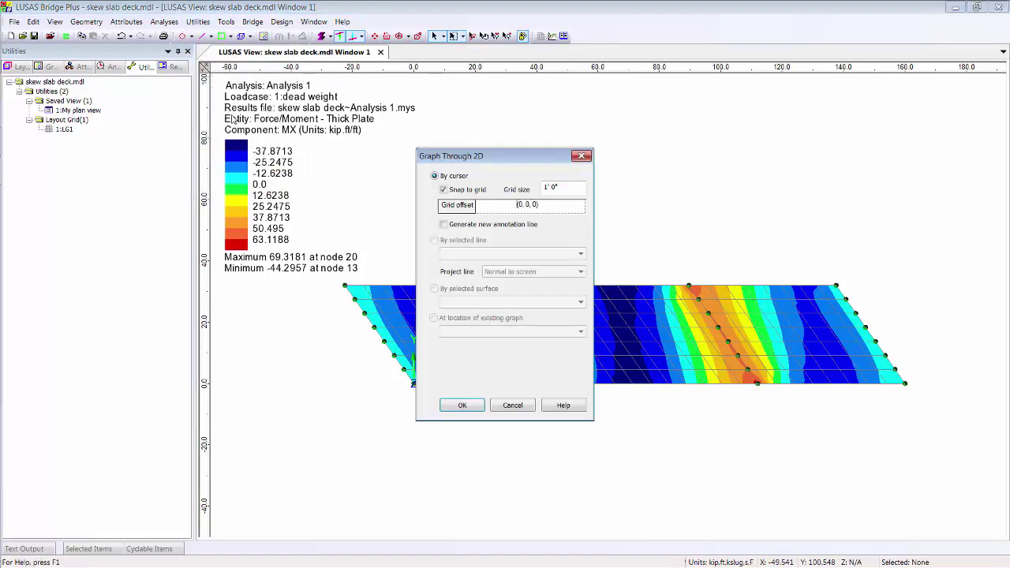
triple_click(561, 186)
type("6")
left_click(470, 405)
left_click_drag(340, 346, 1000, 345)
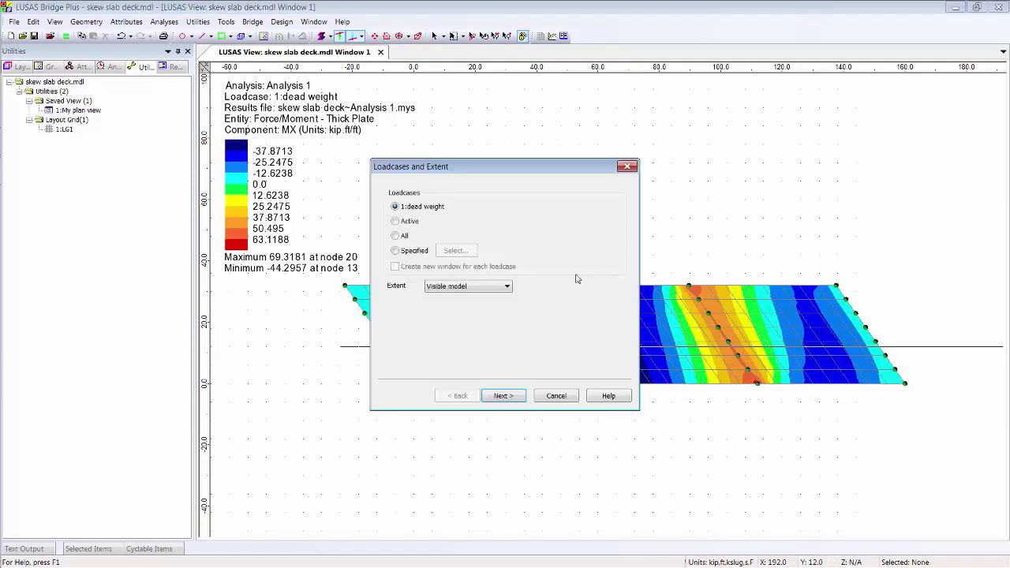
Step: Include all loadcases in the slice graph, with the extent kept as Visible model
left_click_drag(491, 172, 327, 65)
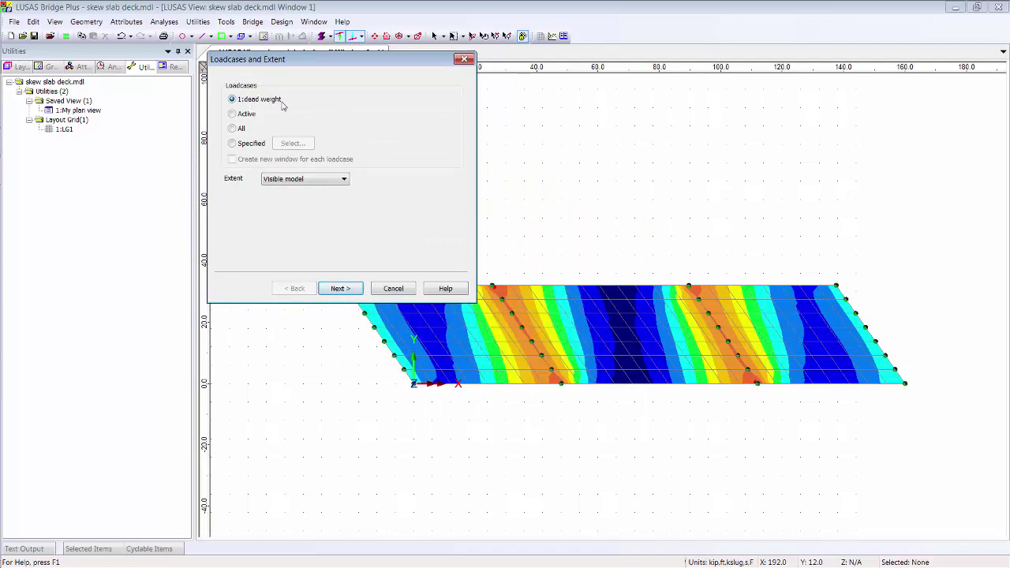
left_click(240, 129)
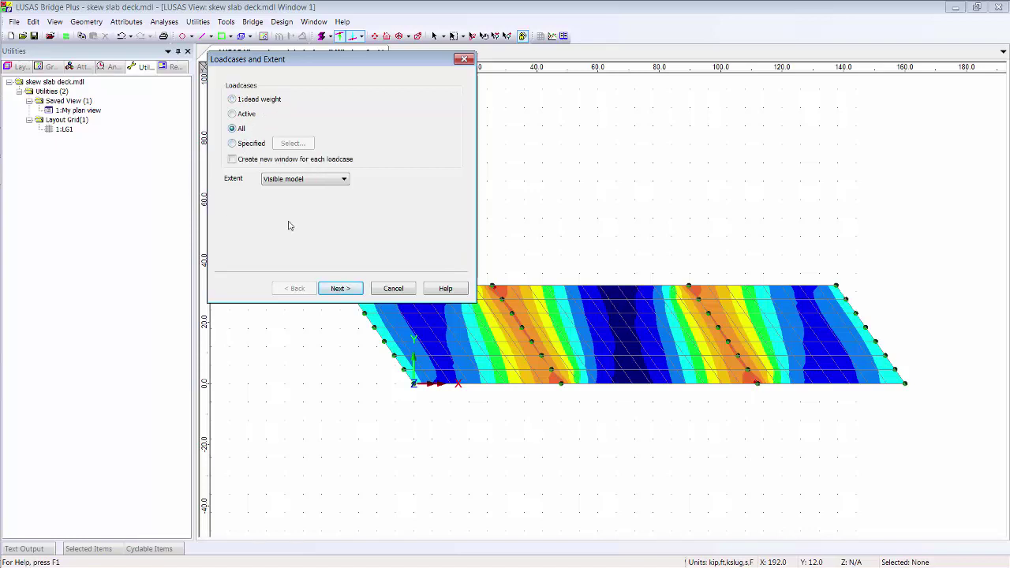
left_click(326, 180)
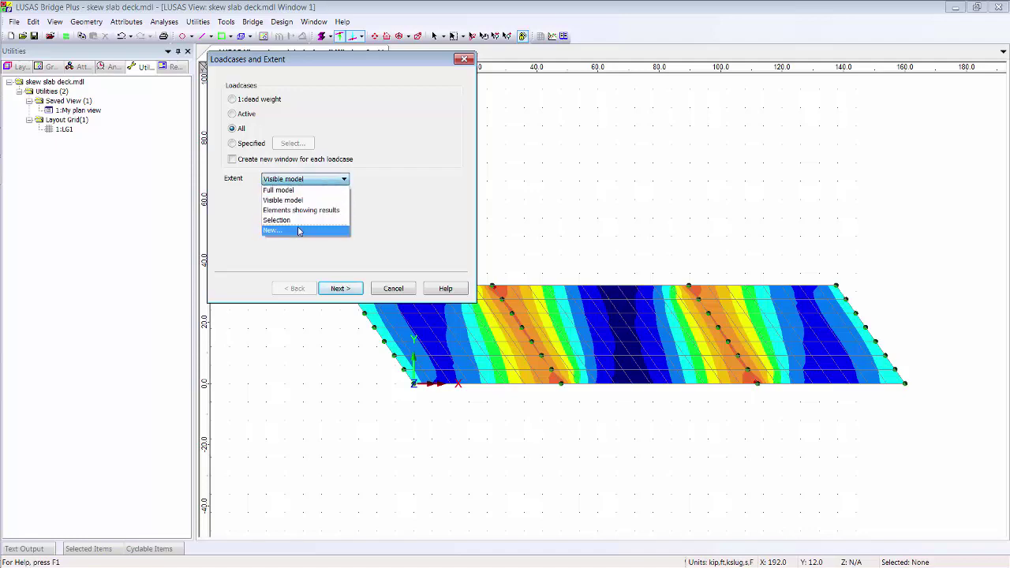
left_click(373, 212)
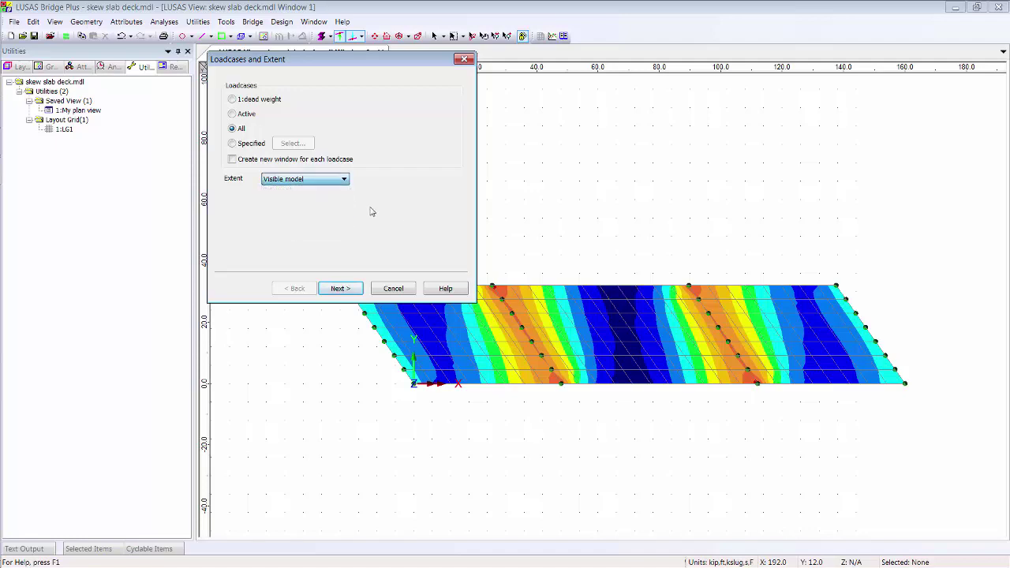
left_click(356, 289)
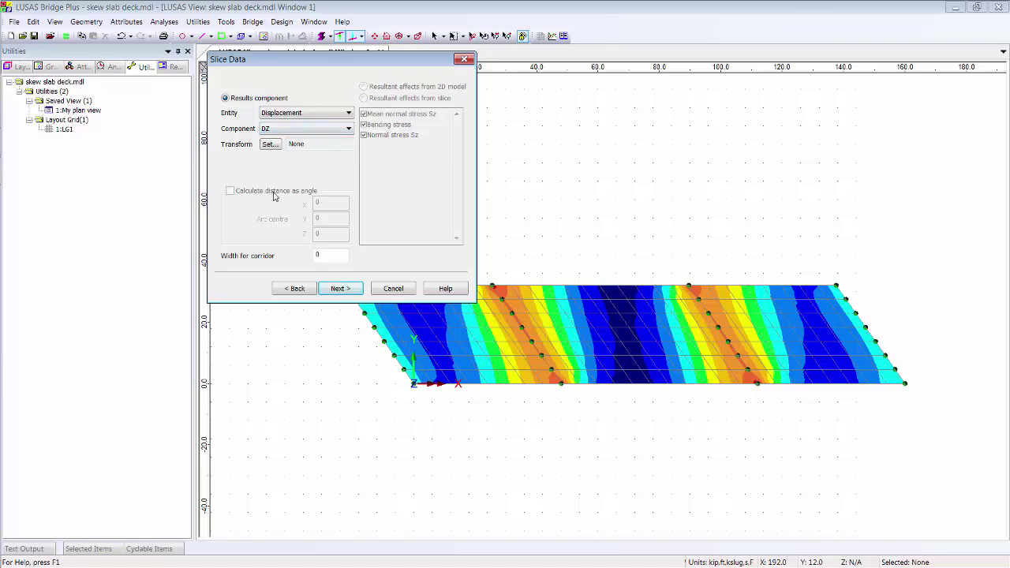
Step: Plot the slice graph for Force/Moment - Thick Plate, component MX, with a corridor width of 0 and the default title Graph1
left_click(293, 117)
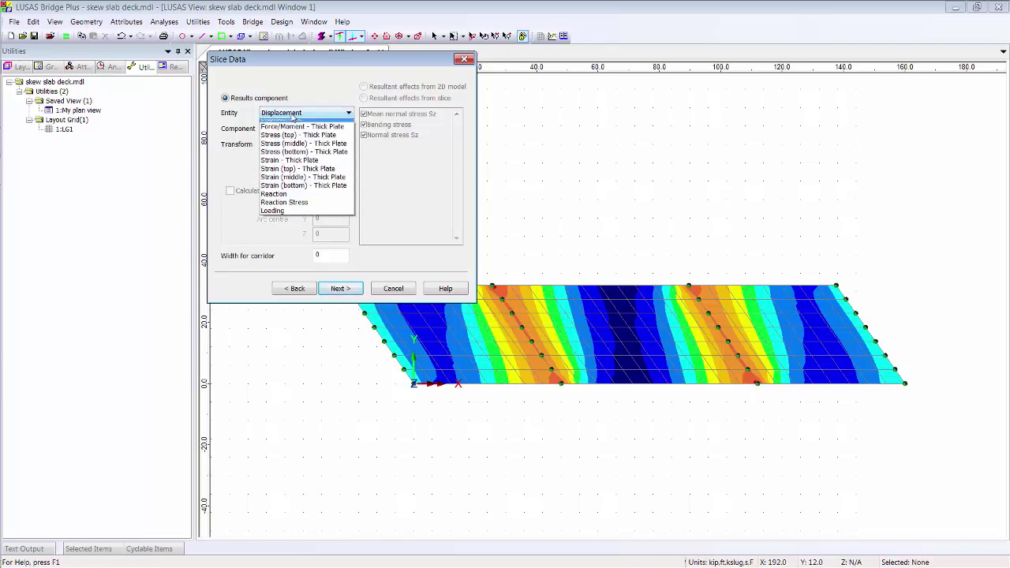
left_click(288, 133)
left_click(312, 129)
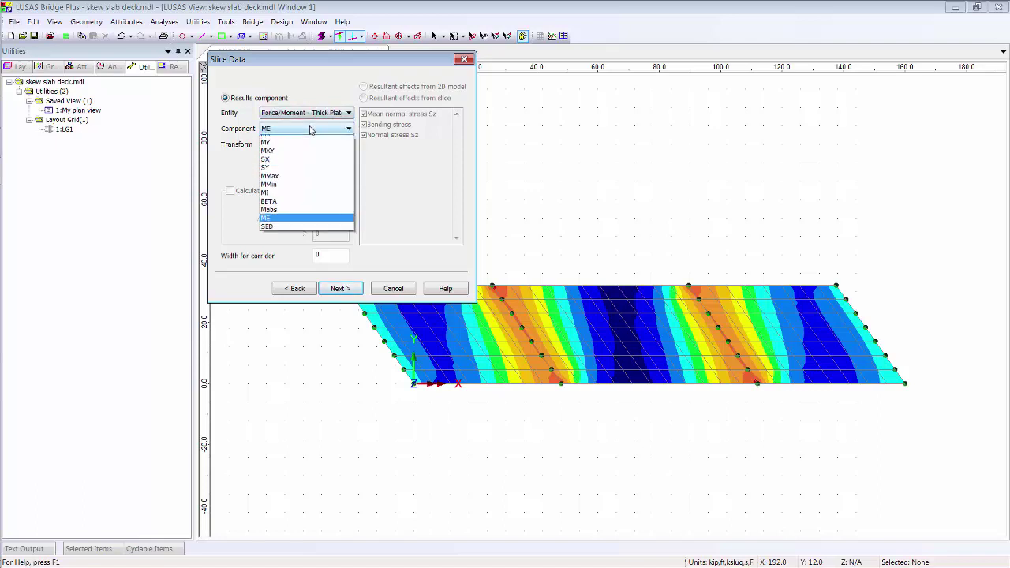
left_click(303, 140)
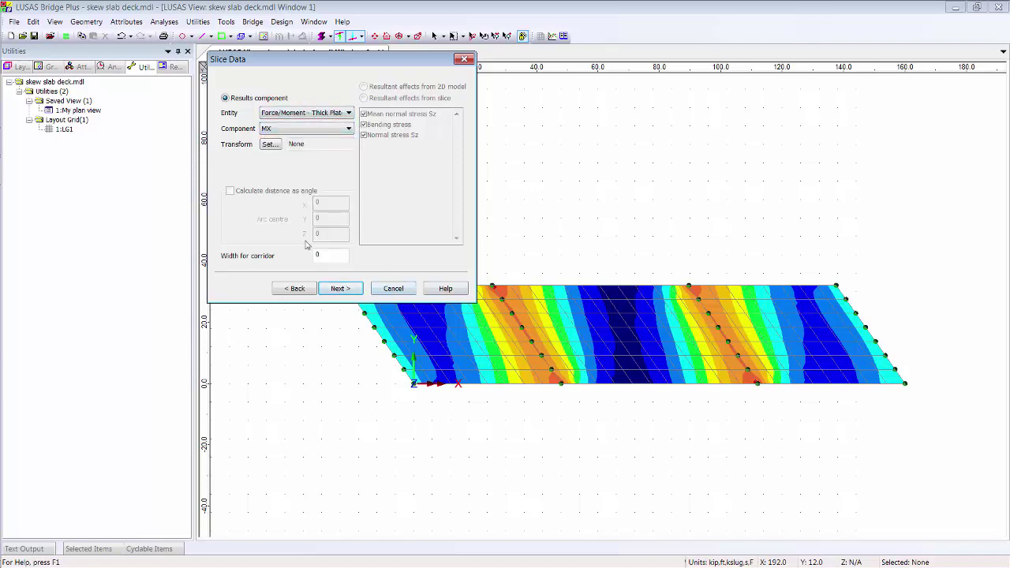
left_click(332, 257)
left_click(340, 288)
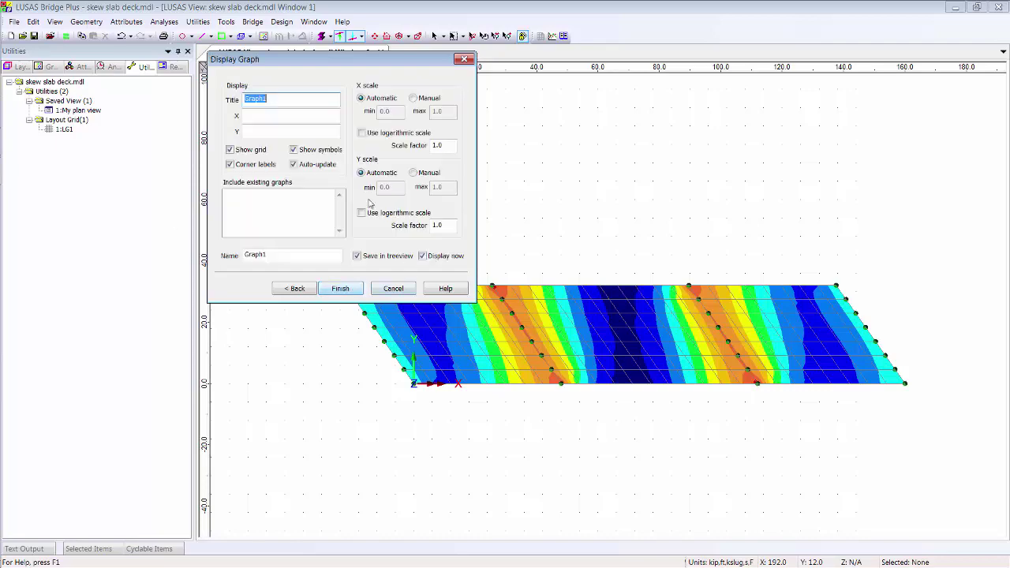
left_click(342, 290)
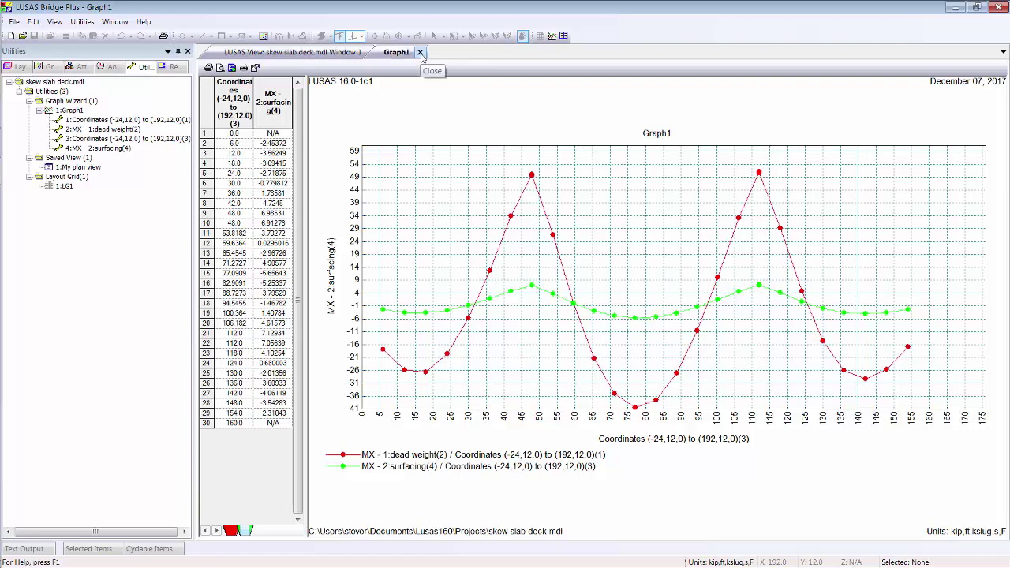
Step: Close the graph window and cancel the slice cursor mode in the model view
left_click(421, 53)
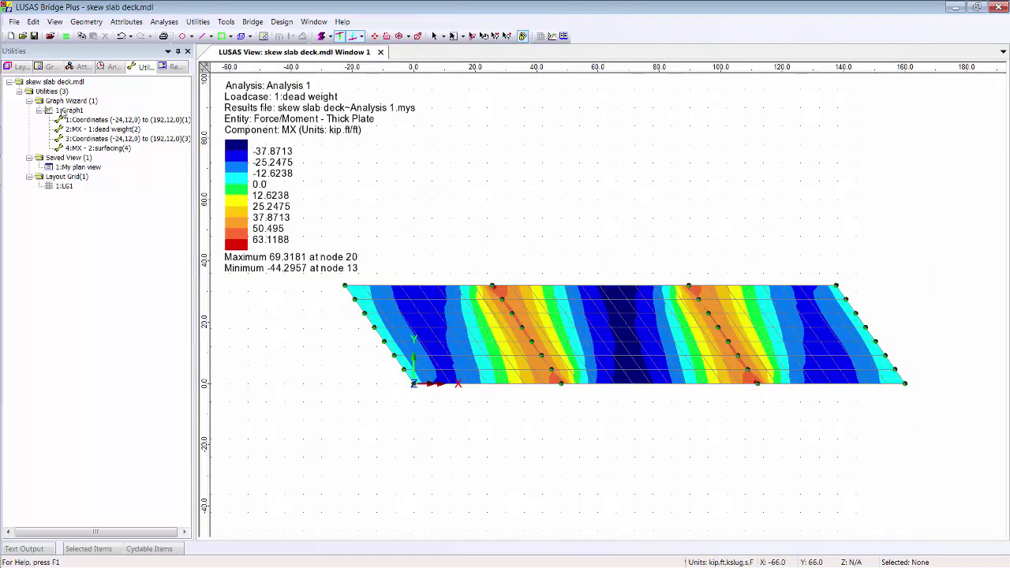
right_click(411, 196)
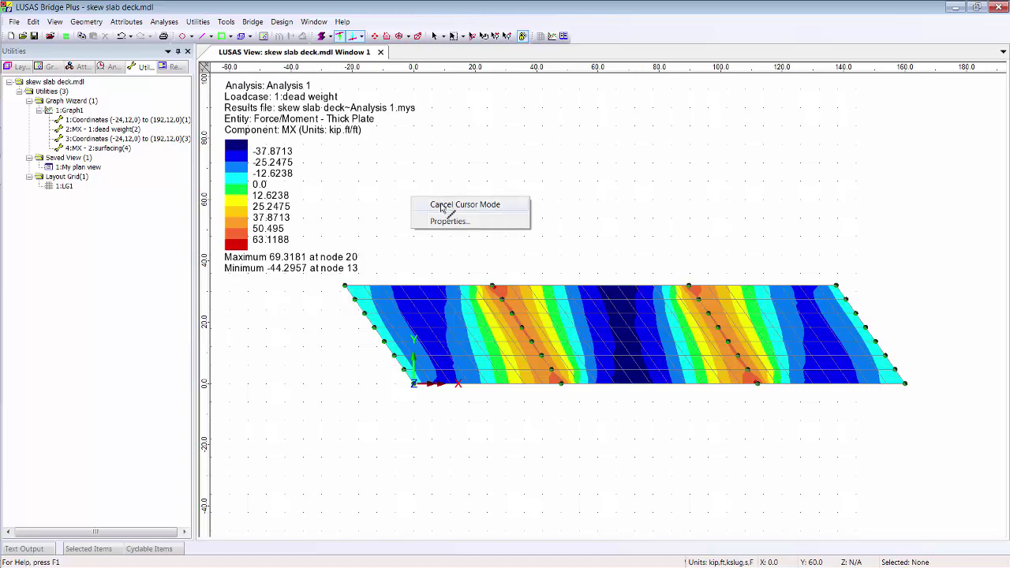
left_click(465, 204)
Step: Add a Diagrams layer plotting Force/Moment - Thick Plate, component MX, at Graph Locations
left_click(19, 67)
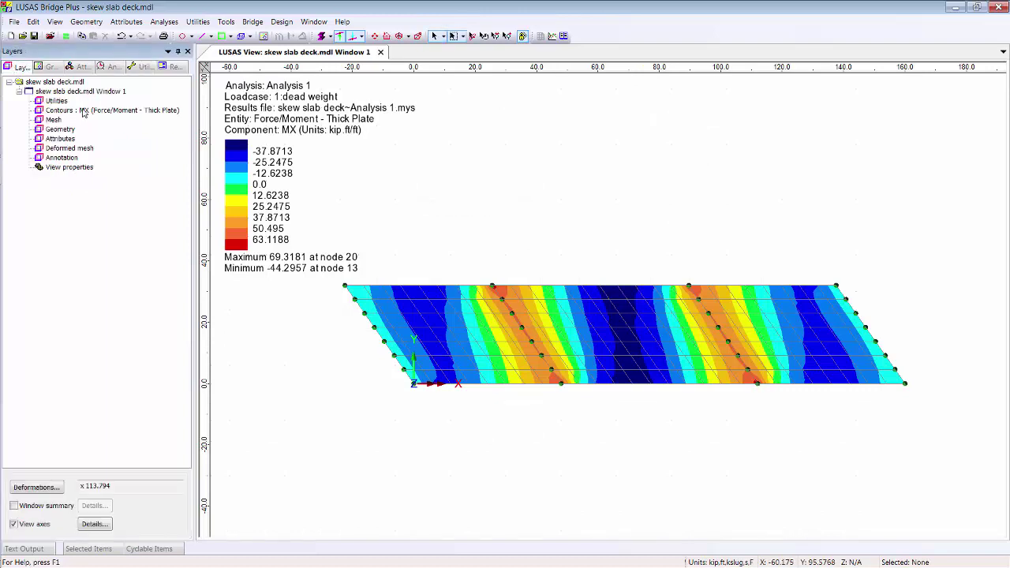
right_click(387, 170)
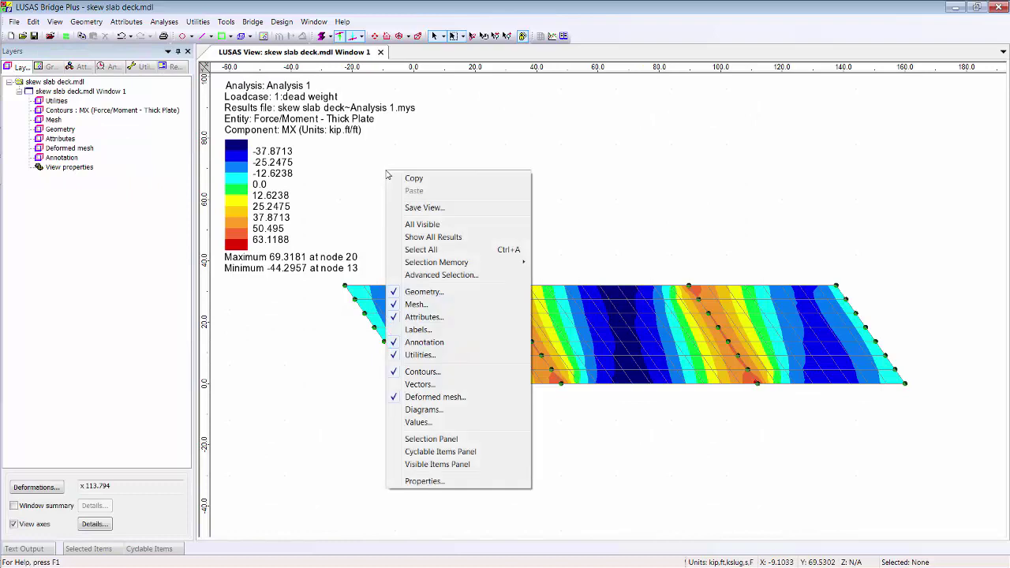
left_click(441, 409)
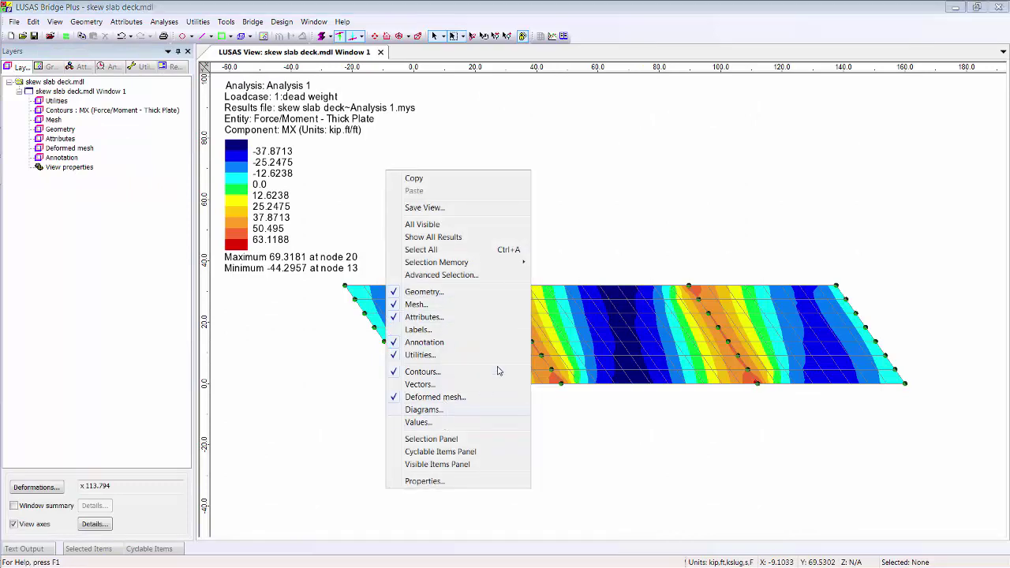
left_click(486, 242)
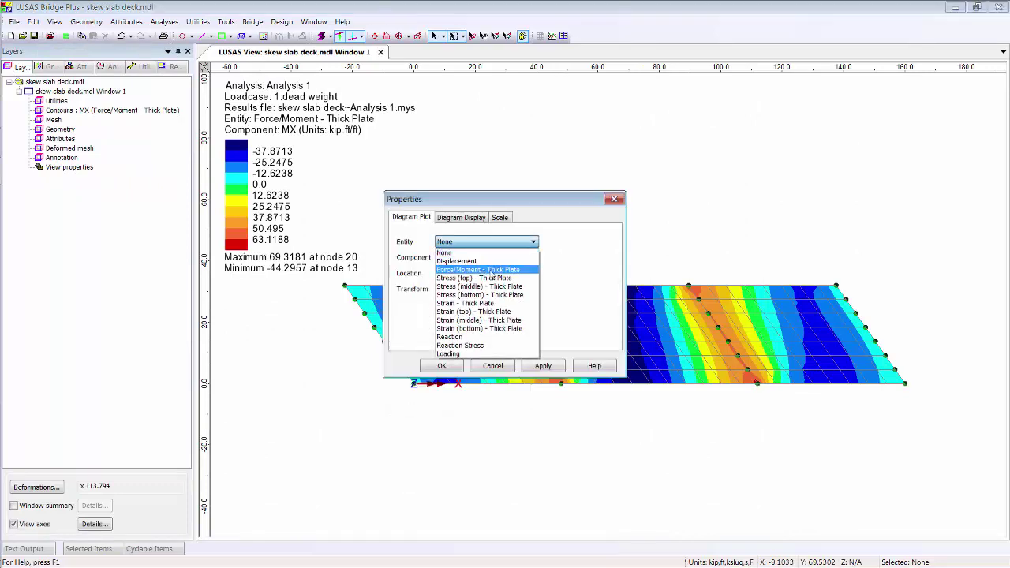
left_click(500, 271)
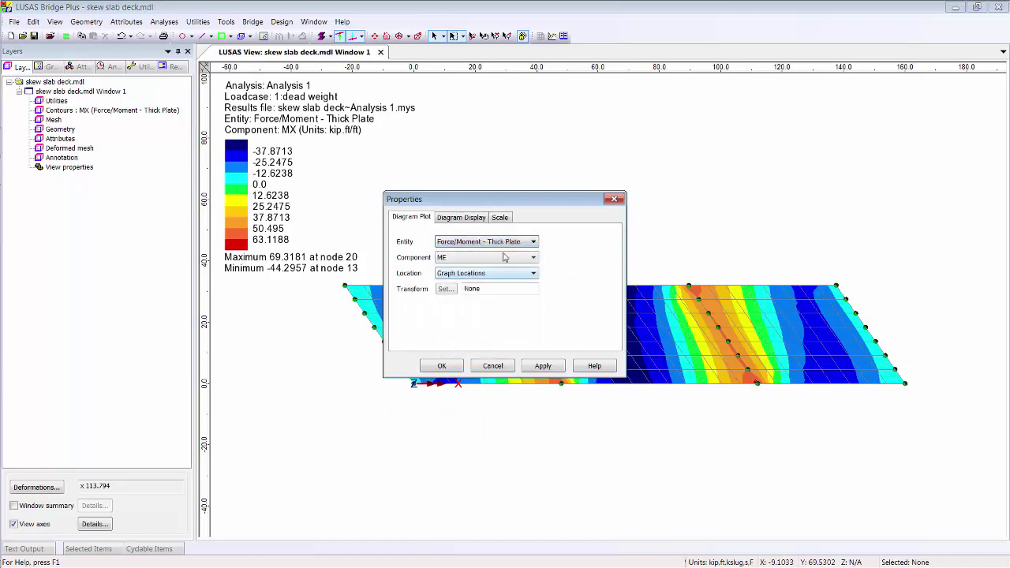
left_click(456, 259)
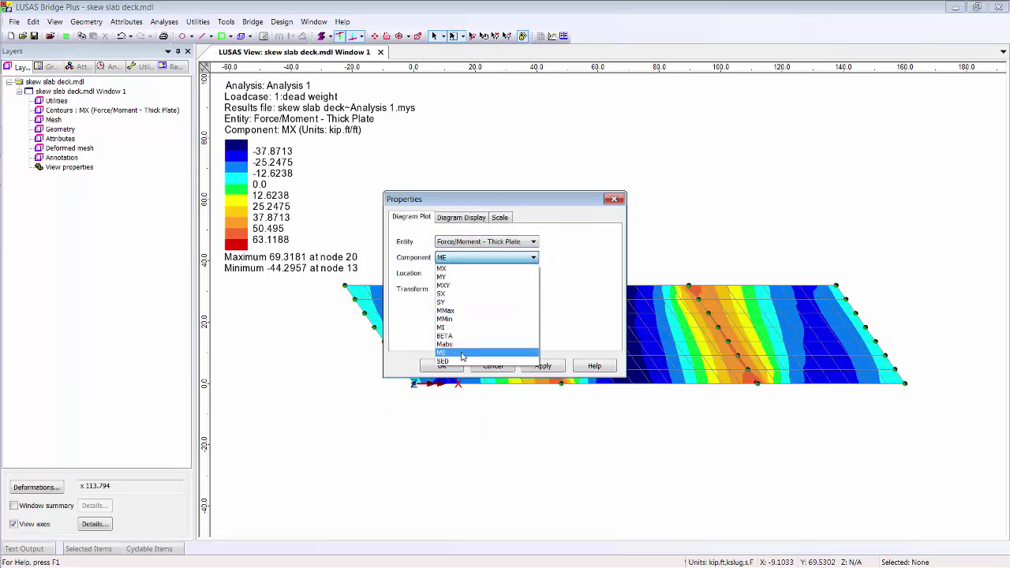
left_click(465, 269)
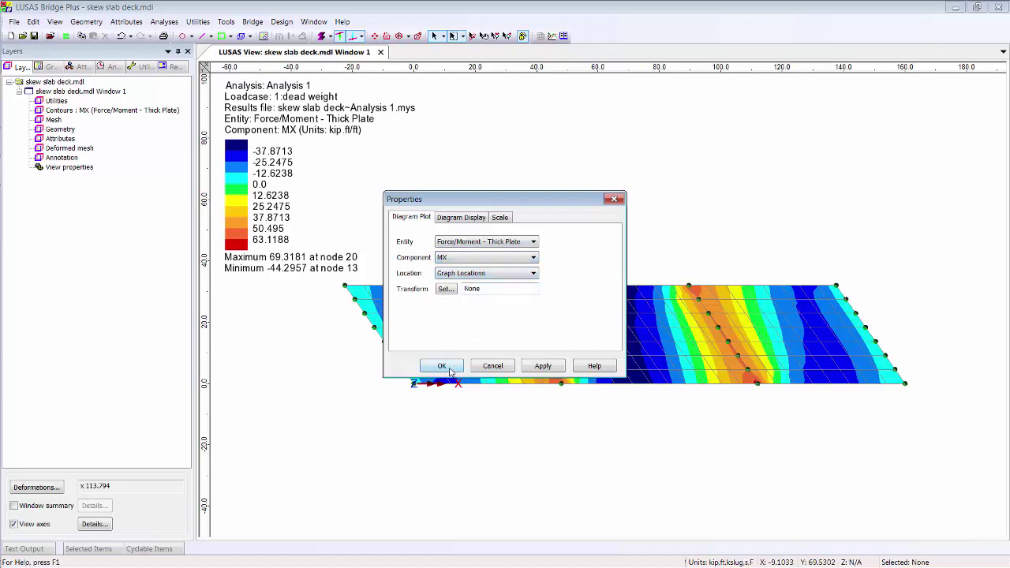
left_click(449, 370)
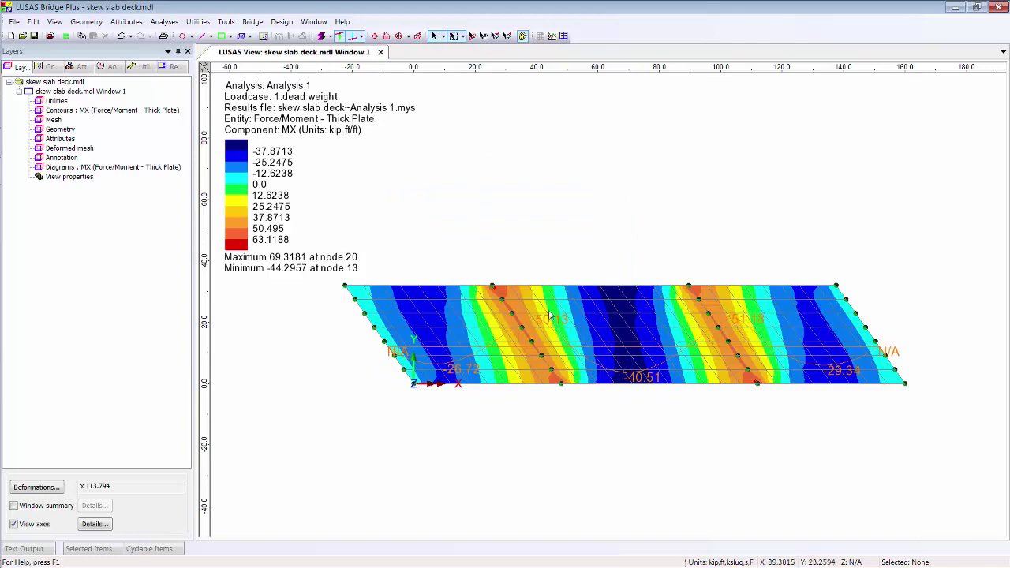
Step: Save an oblique 3D orientation of the deck showing contours and diagrams as a view named My 3d view
left_click(471, 36)
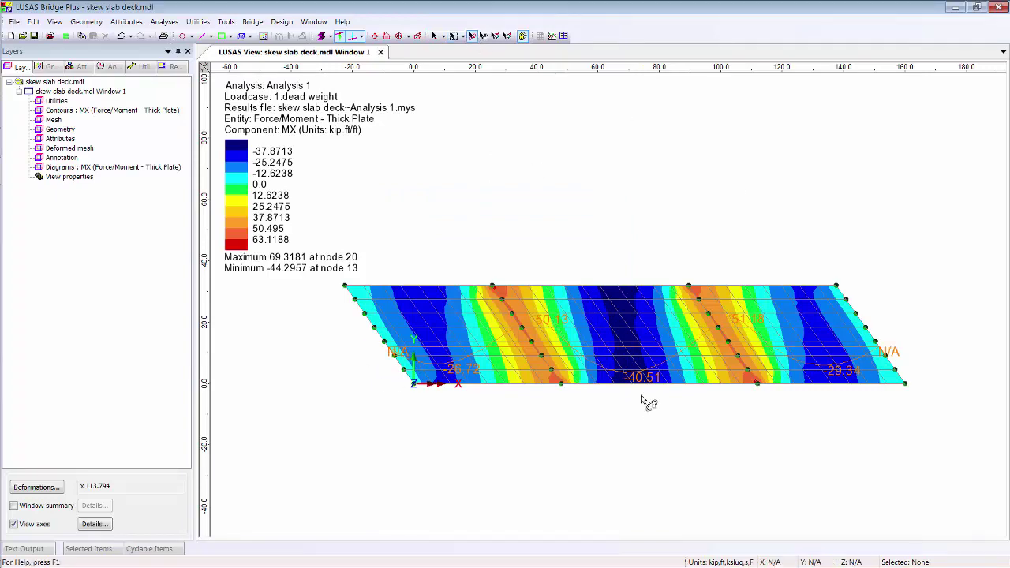
left_click_drag(641, 400, 713, 228)
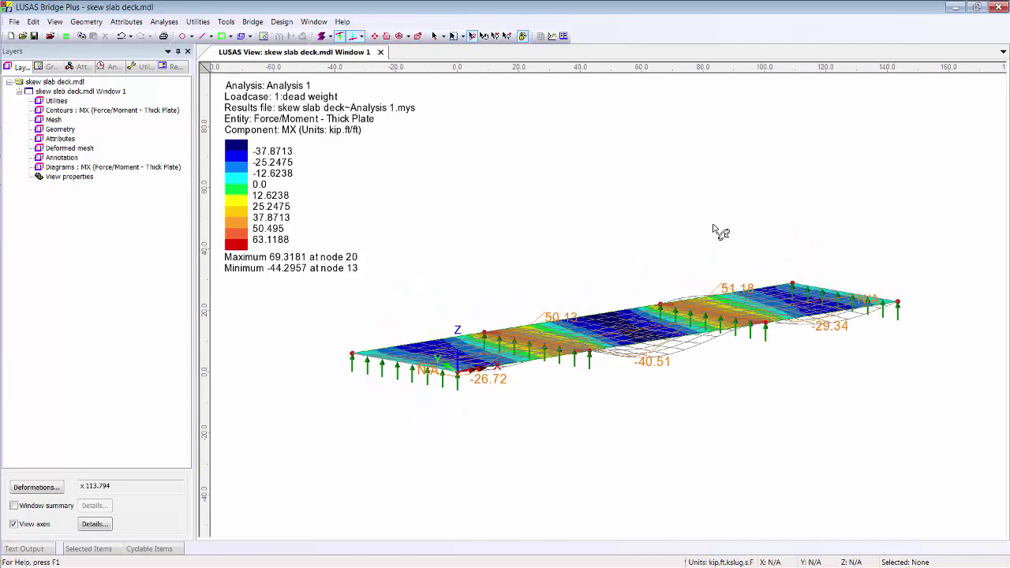
left_click_drag(557, 383, 522, 388)
left_click(433, 38)
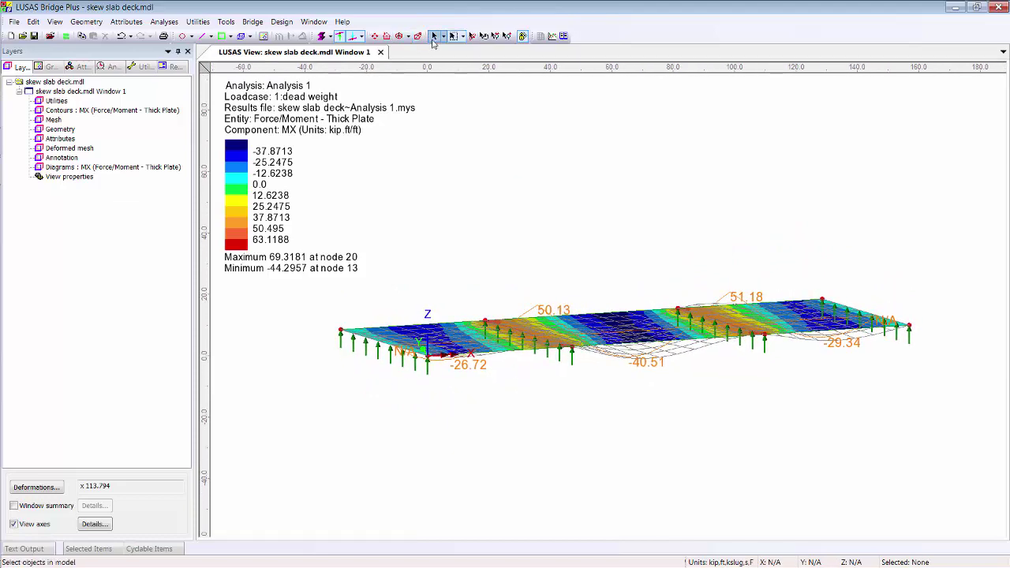
right_click(443, 193)
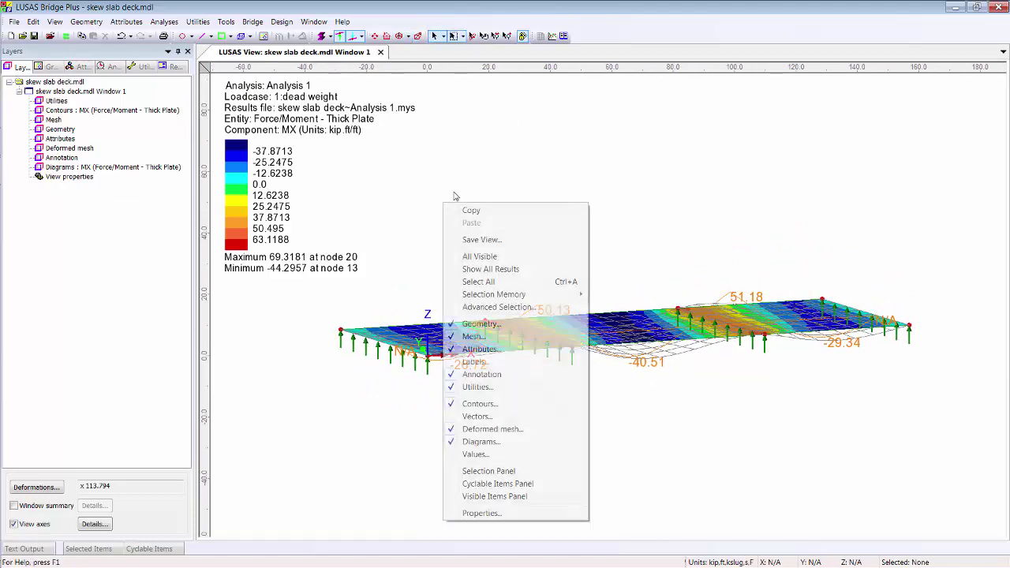
left_click(473, 239)
left_click(465, 326)
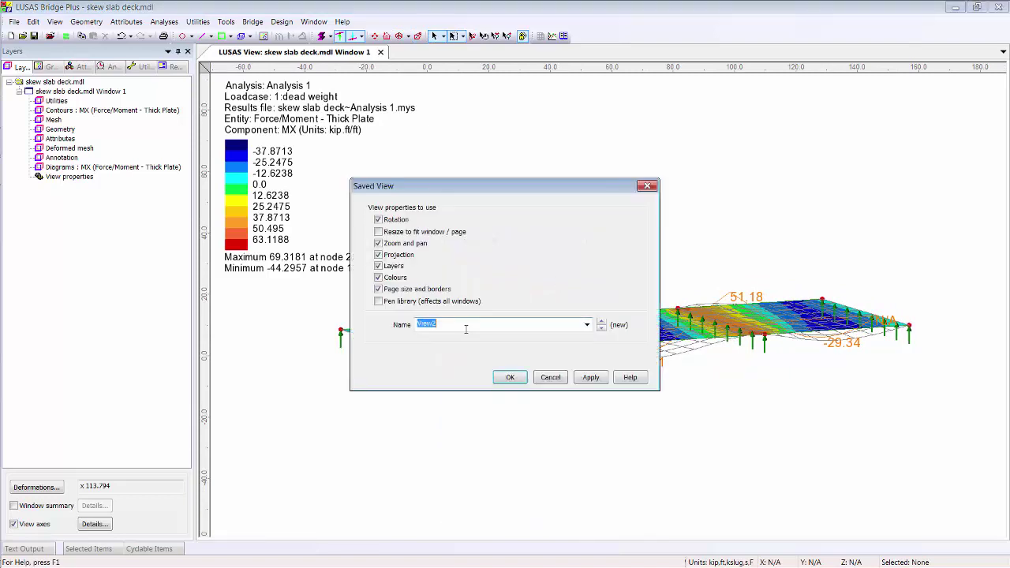
type("My 3d v")
key("Return")
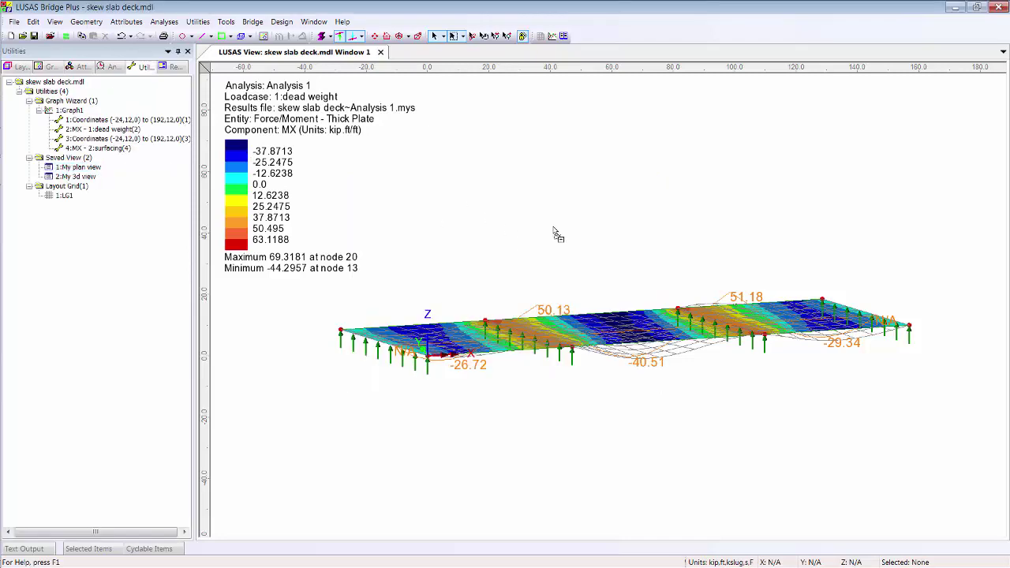
Step: Recall the saved plan and 3D views, and display the 2:surfacing loadcase in My plan view
double_click(83, 167)
double_click(79, 176)
left_click(112, 66)
double_click(76, 139)
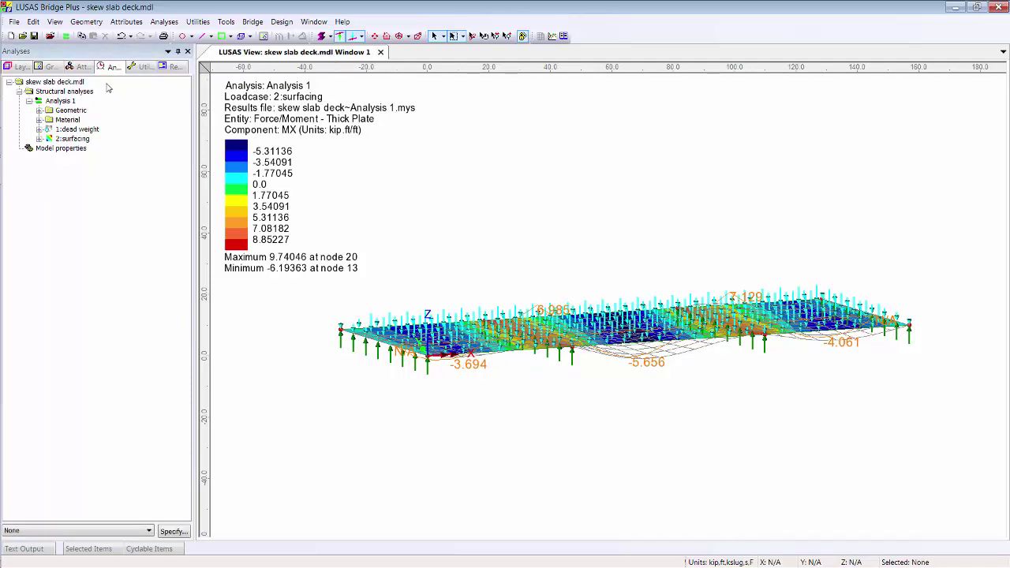
left_click(136, 67)
double_click(76, 166)
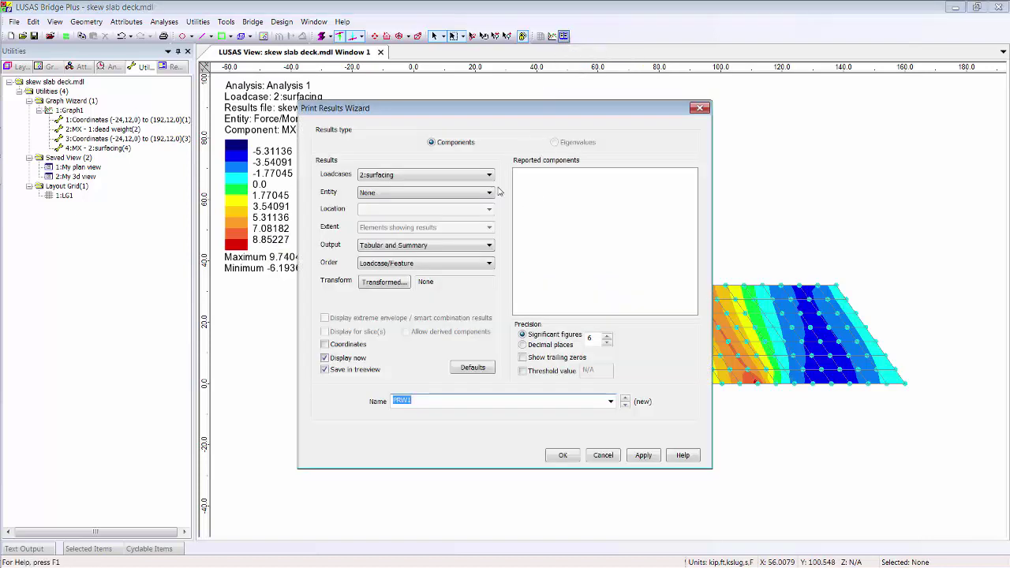
Step: Create a results table named reaction, listing Reaction components for all loadcases with tabular and summary output
left_click(455, 175)
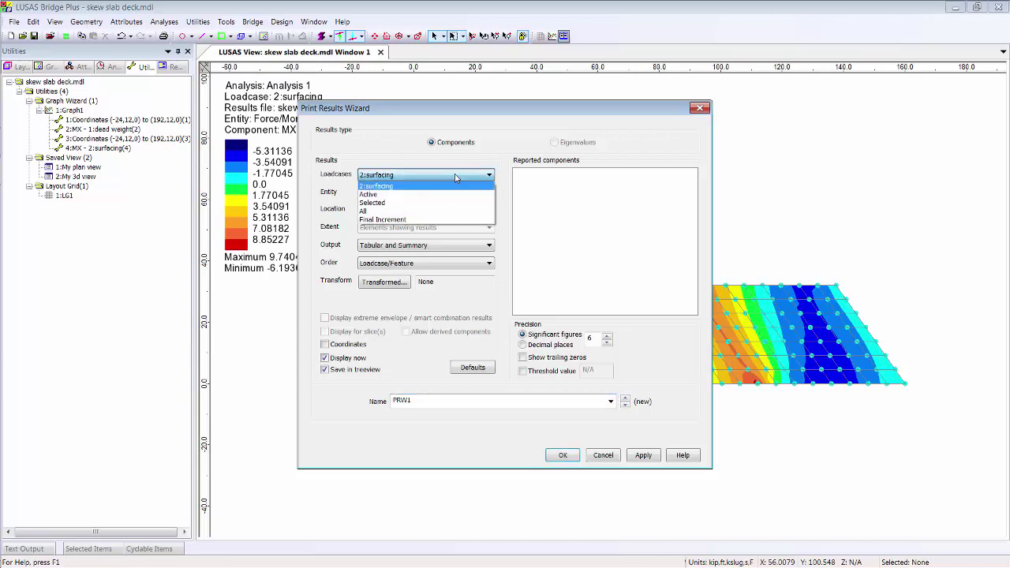
left_click(439, 214)
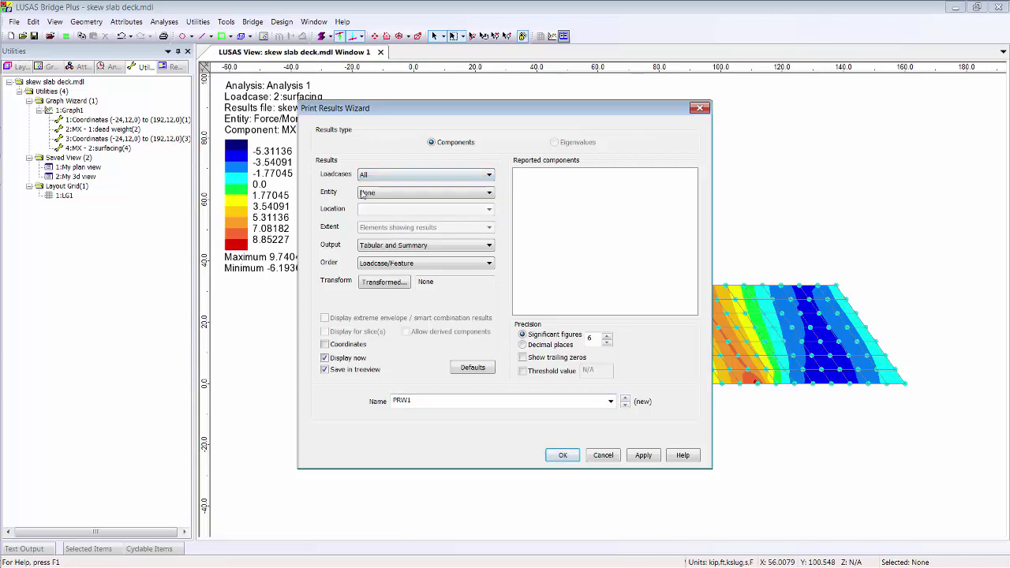
left_click(381, 196)
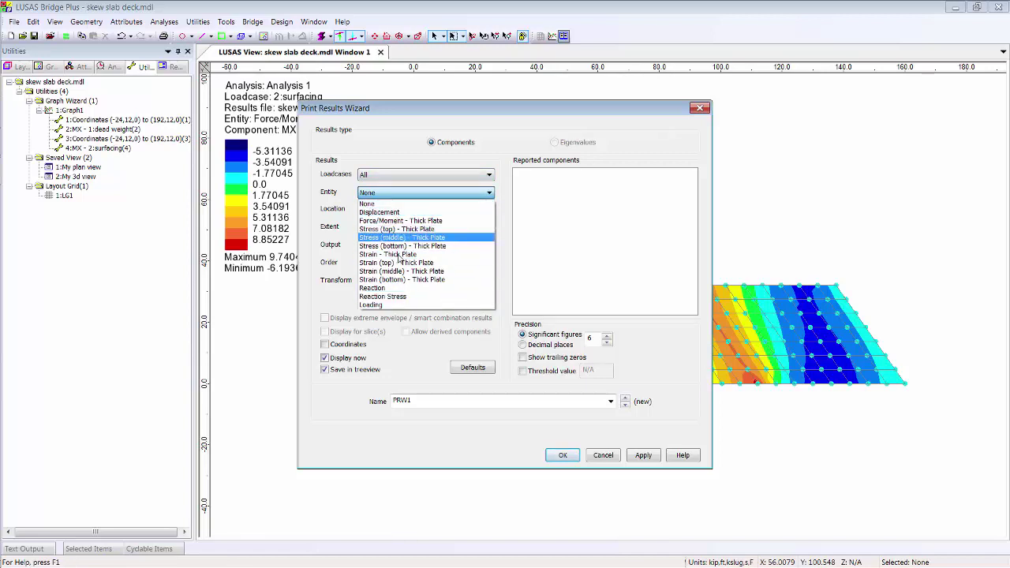
left_click(400, 289)
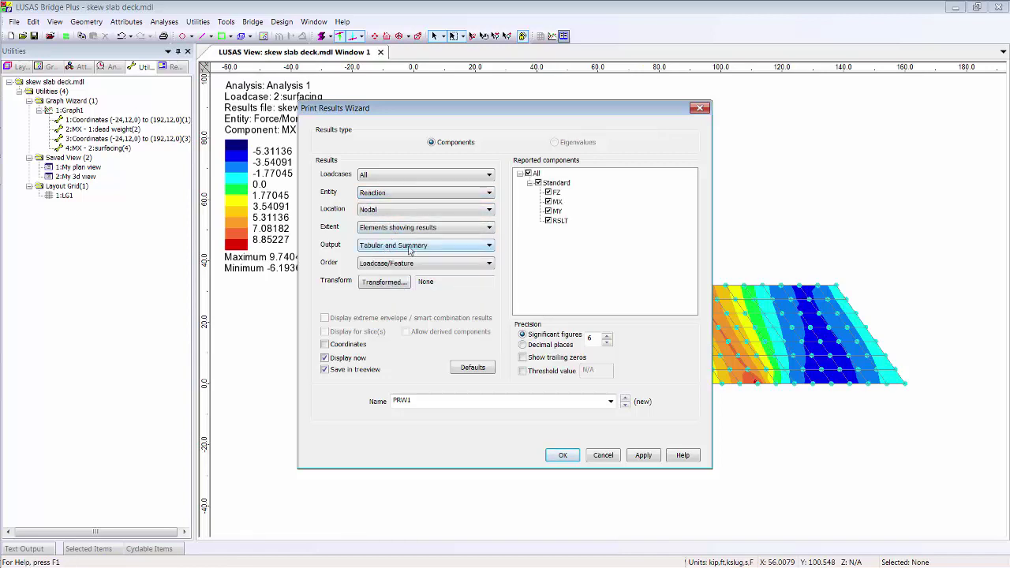
double_click(415, 400)
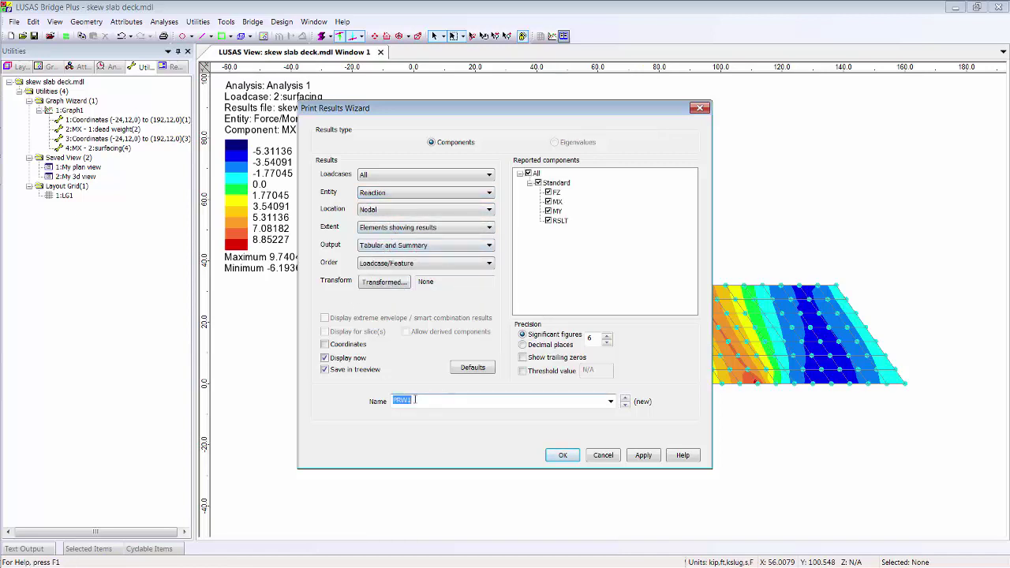
type("reaction")
left_click(564, 456)
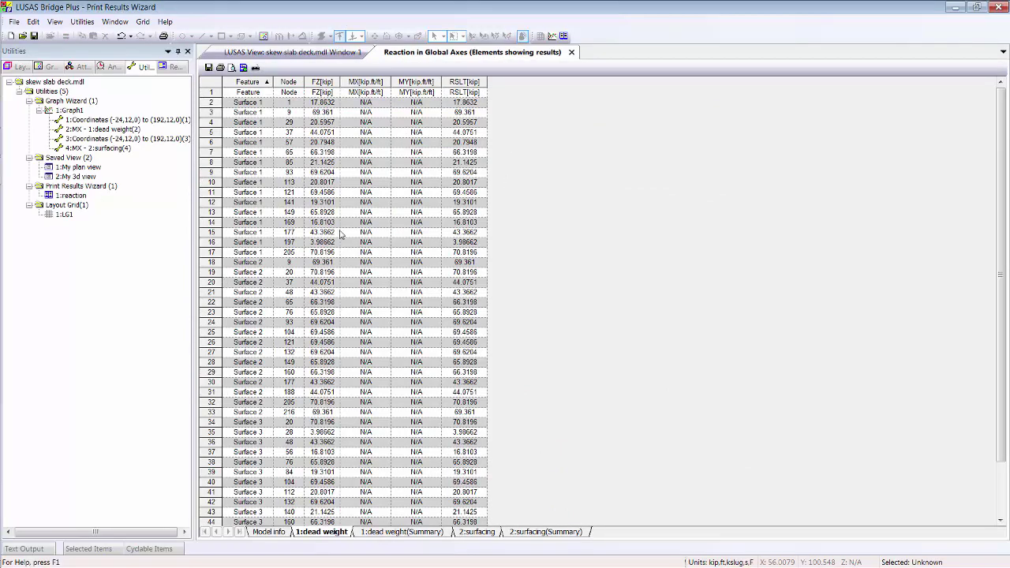
Step: Review the reaction tables and summaries for the dead weight and surfacing loadcases, and close the results window
left_click(394, 533)
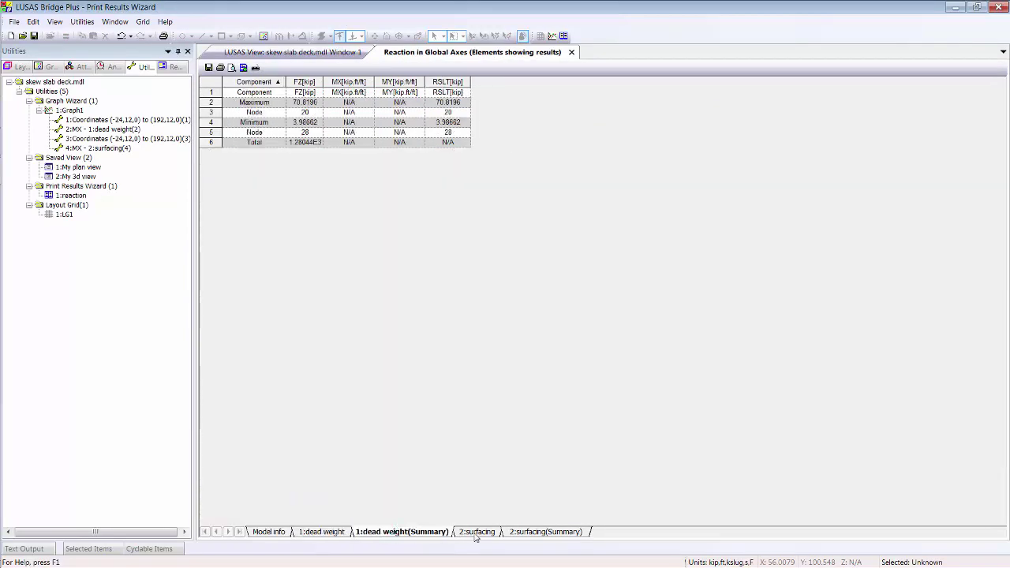
left_click(476, 533)
left_click(536, 533)
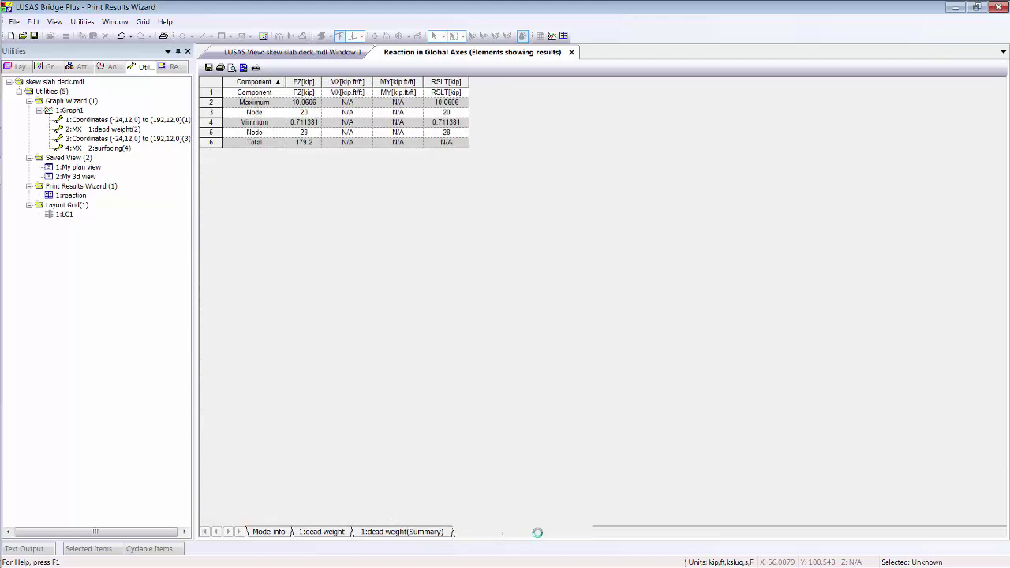
left_click(338, 533)
right_click(313, 162)
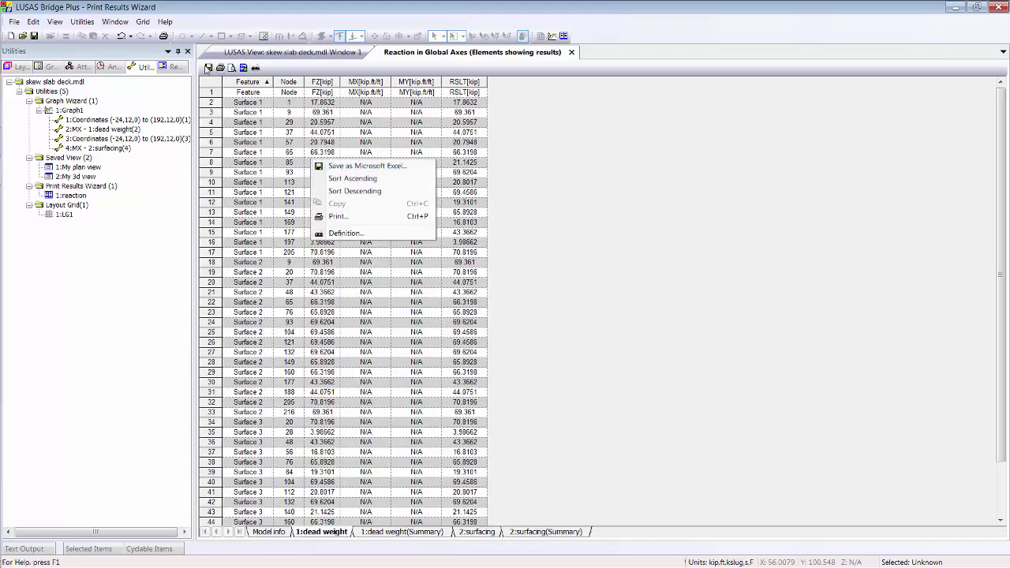
left_click(571, 53)
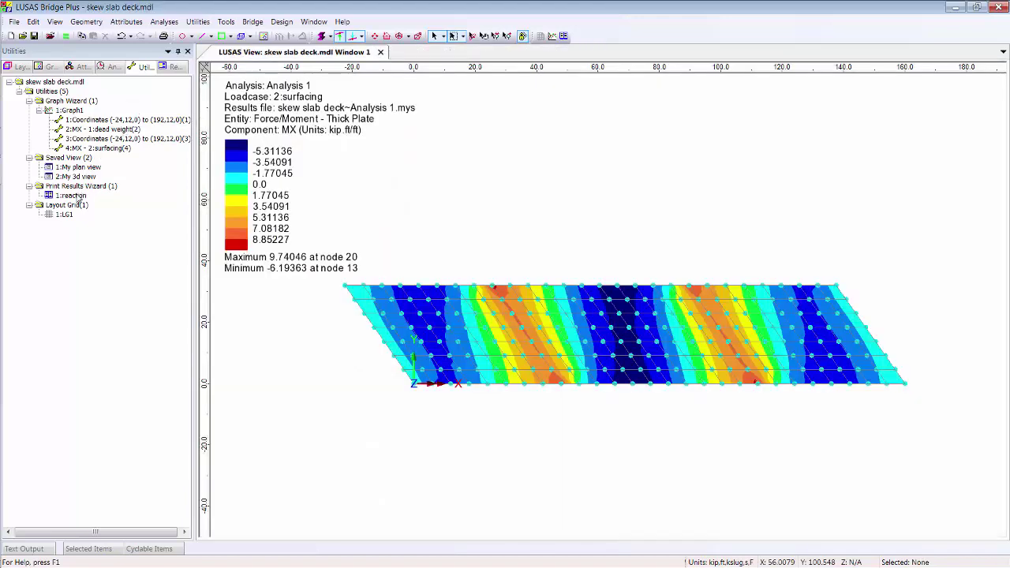
left_click(69, 196)
right_click(68, 197)
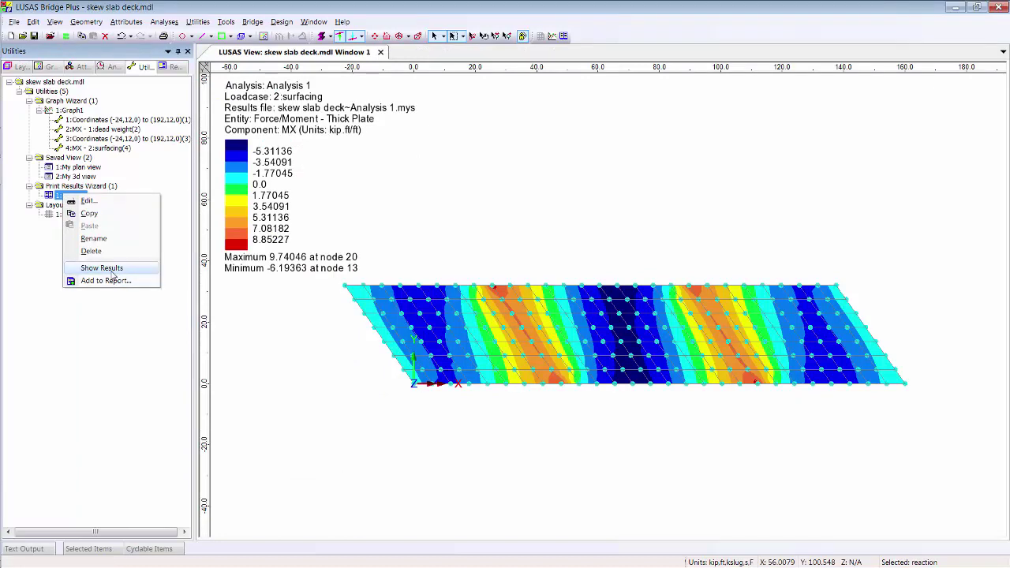
left_click(462, 229)
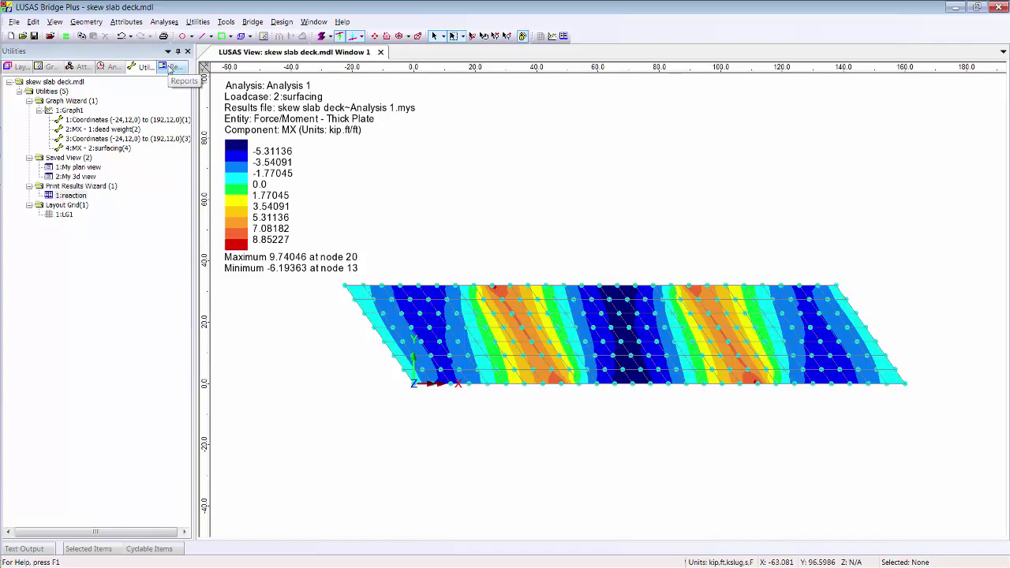
Step: Create a report titled and named My report, with My plan view as the front page view
left_click(169, 67)
right_click(45, 91)
left_click(79, 98)
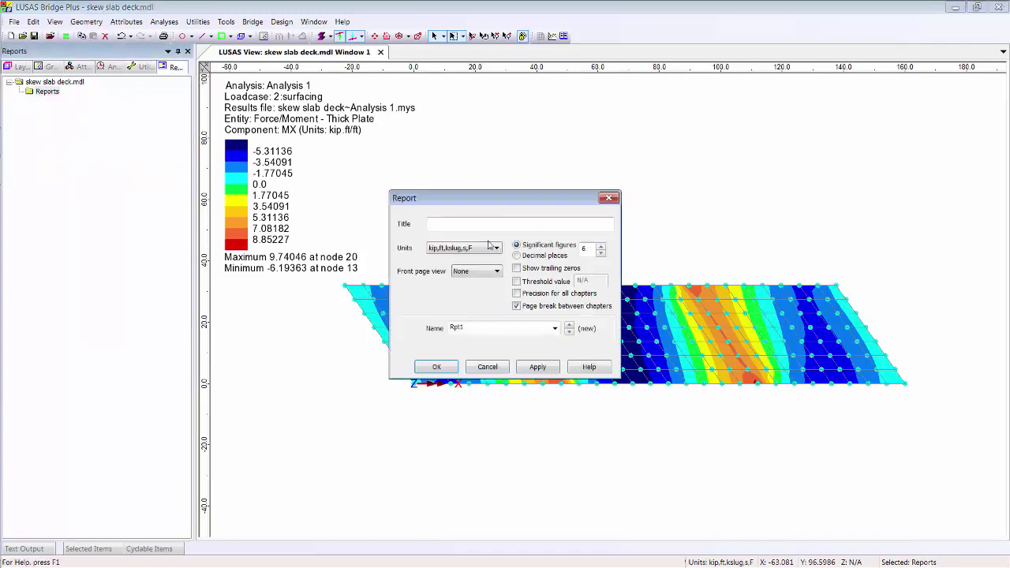
left_click(471, 226)
type("My report")
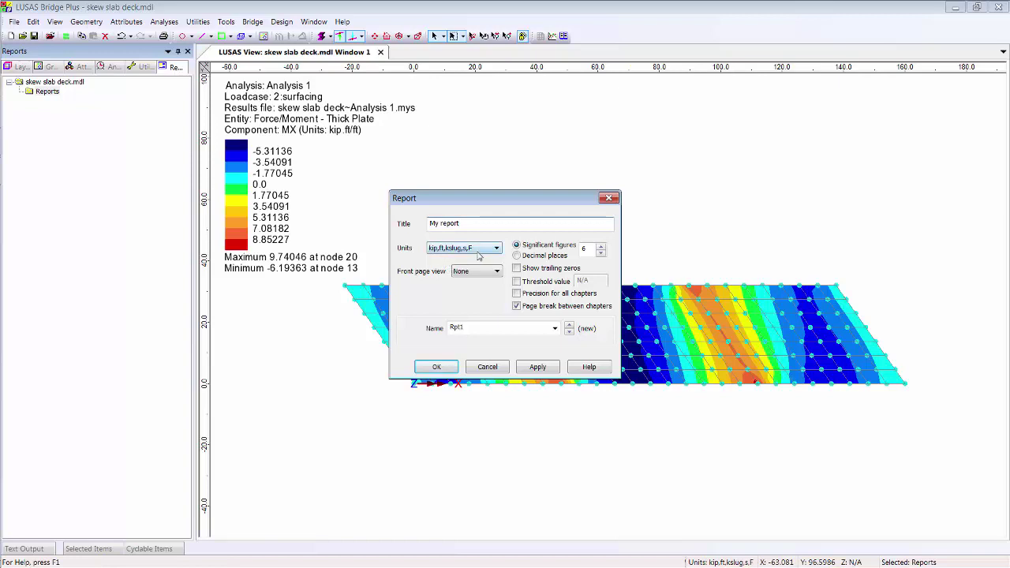
left_click(489, 272)
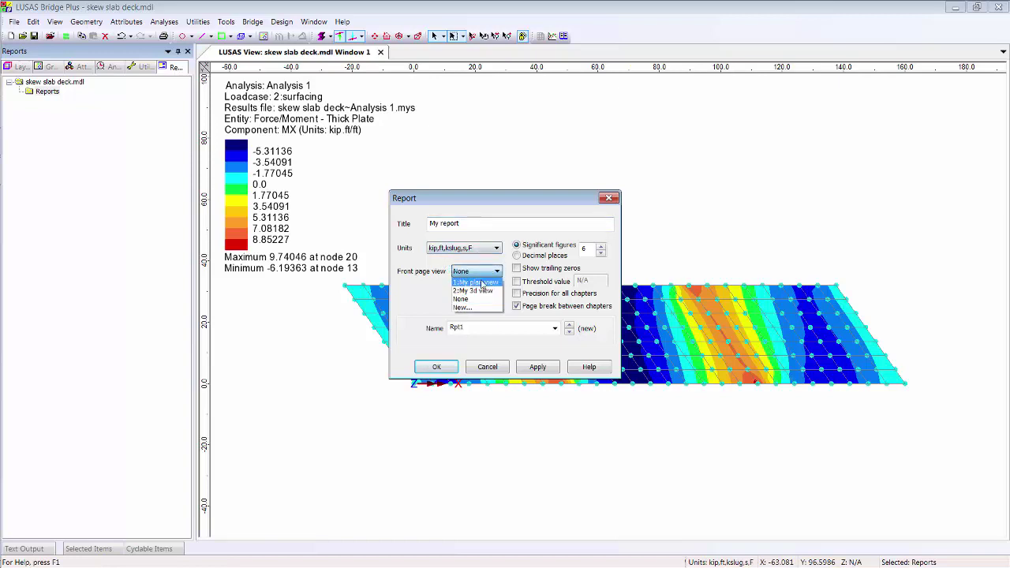
left_click(476, 283)
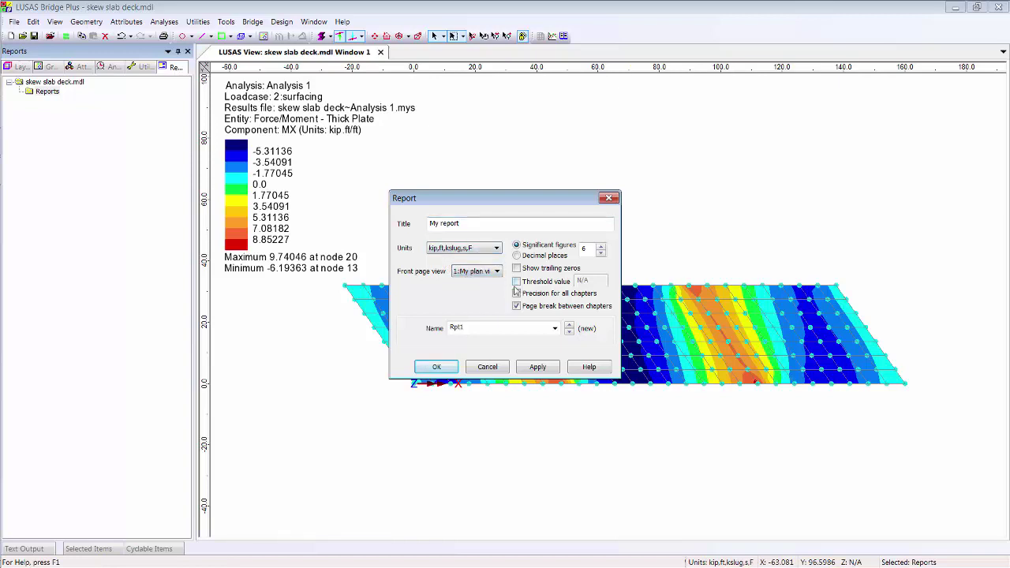
left_click(549, 309)
double_click(471, 326)
type("My report")
left_click(437, 367)
Step: Start adding chapters to My report, including the Points geometry and Material attributes
right_click(63, 101)
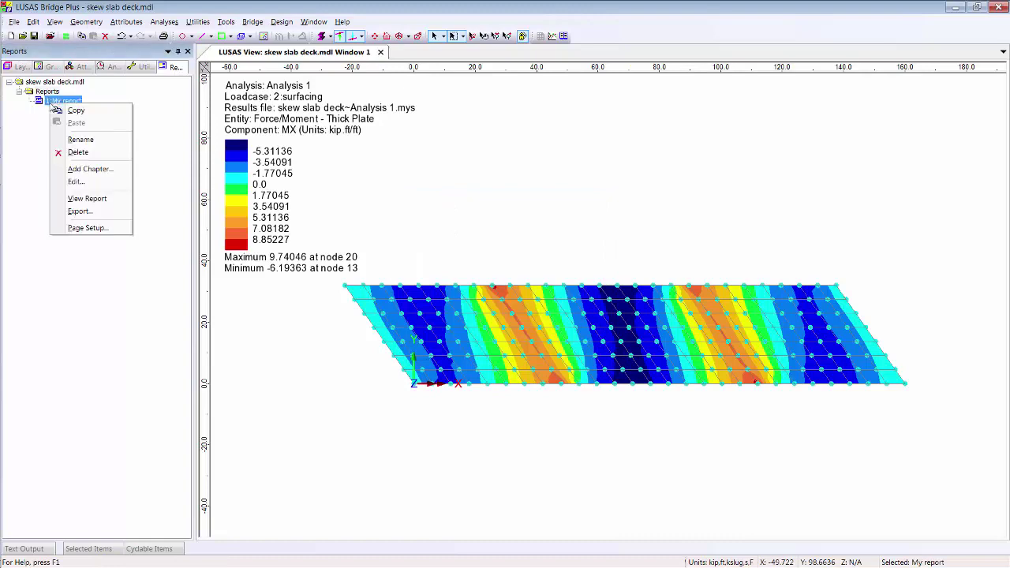
left_click(89, 168)
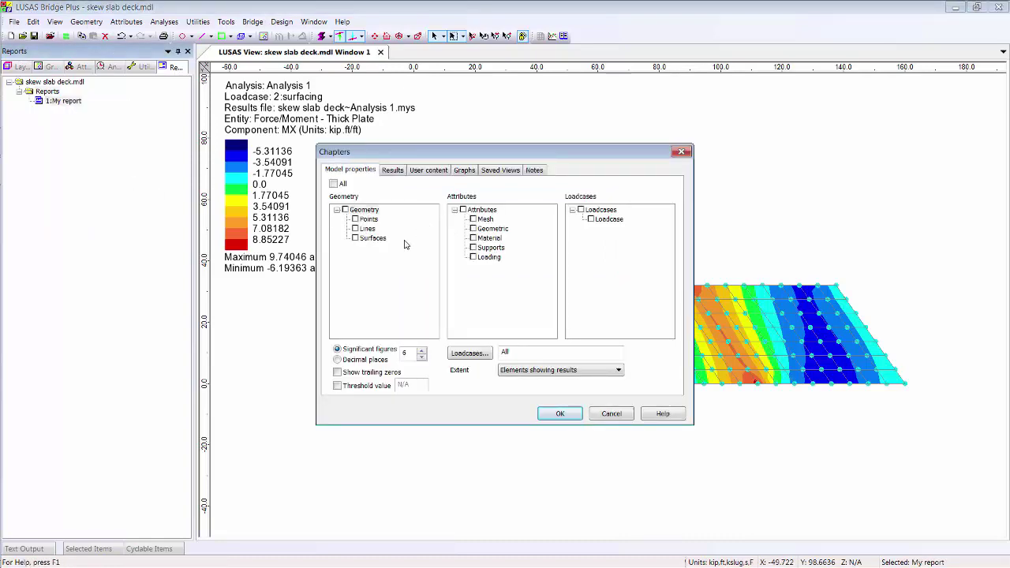
left_click(368, 219)
left_click(355, 219)
left_click(473, 237)
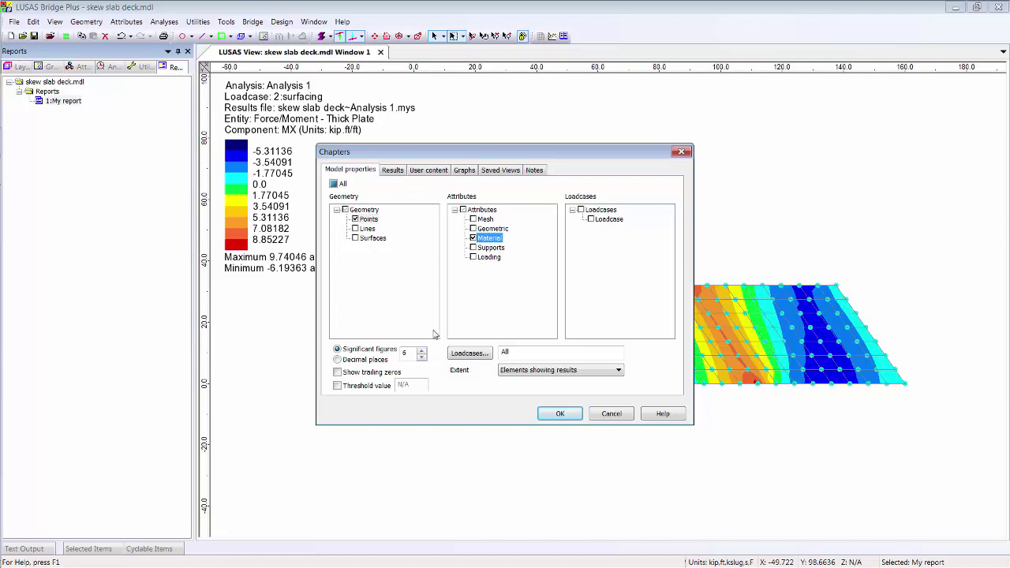
Step: Include the reaction results and Graph1 in the report chapters, keeping each graph in its own chapter
left_click(391, 170)
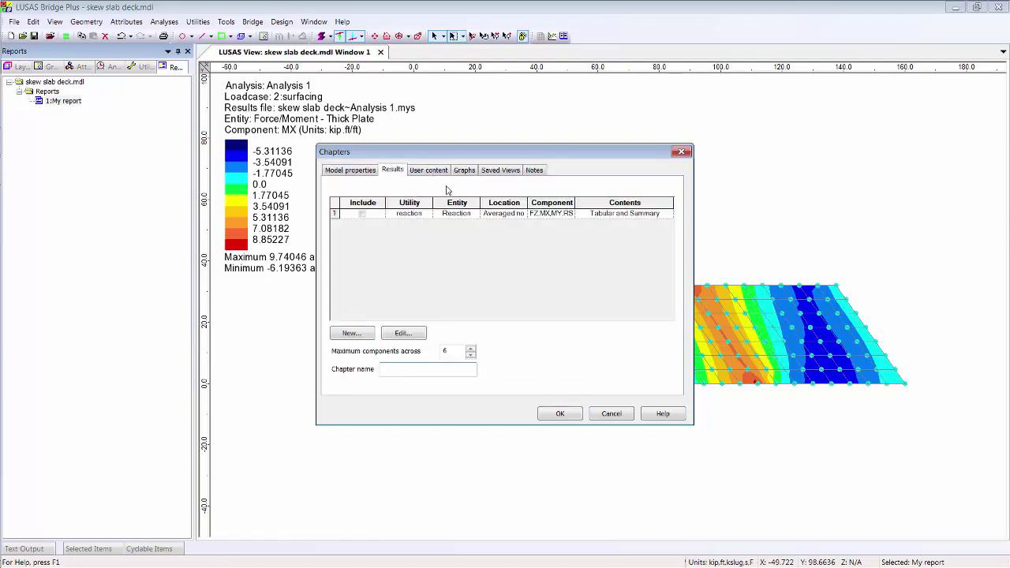
left_click(361, 214)
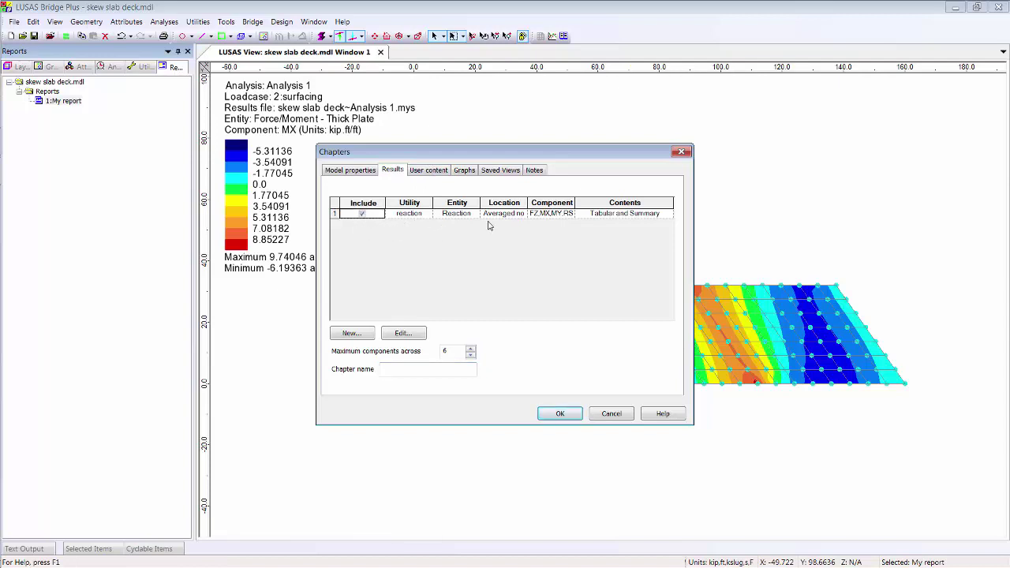
left_click(352, 333)
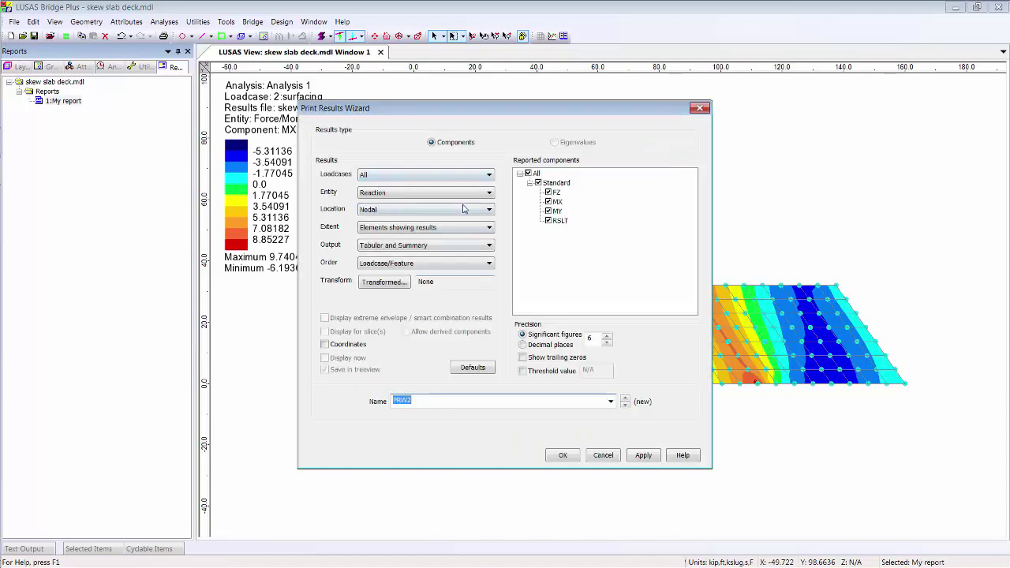
left_click(609, 459)
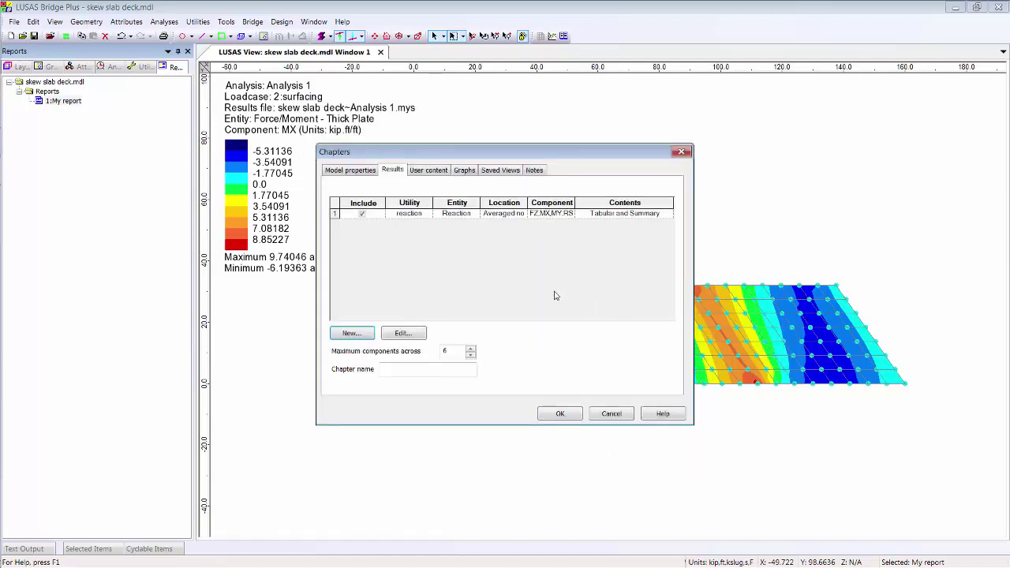
left_click(473, 173)
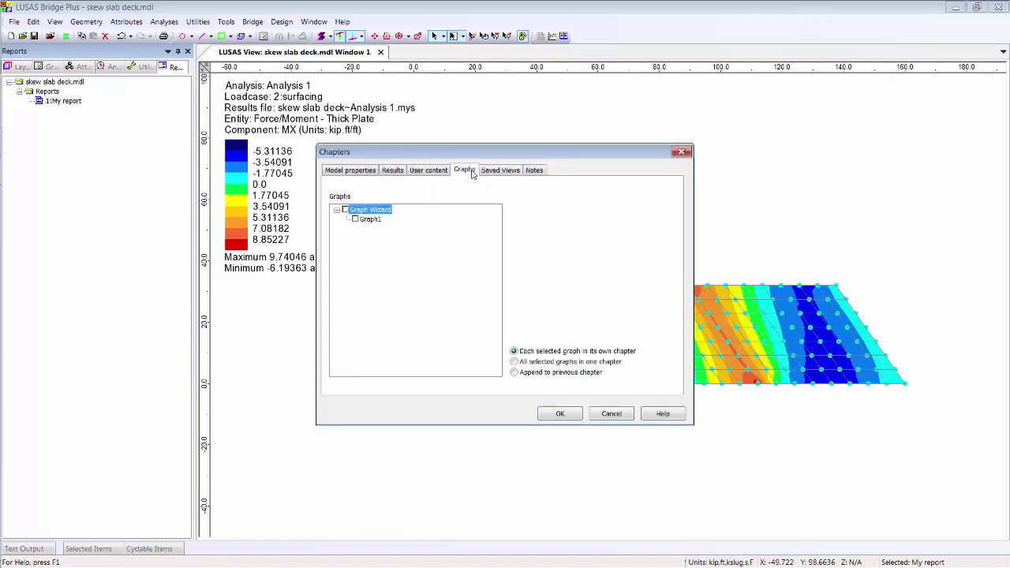
left_click(345, 209)
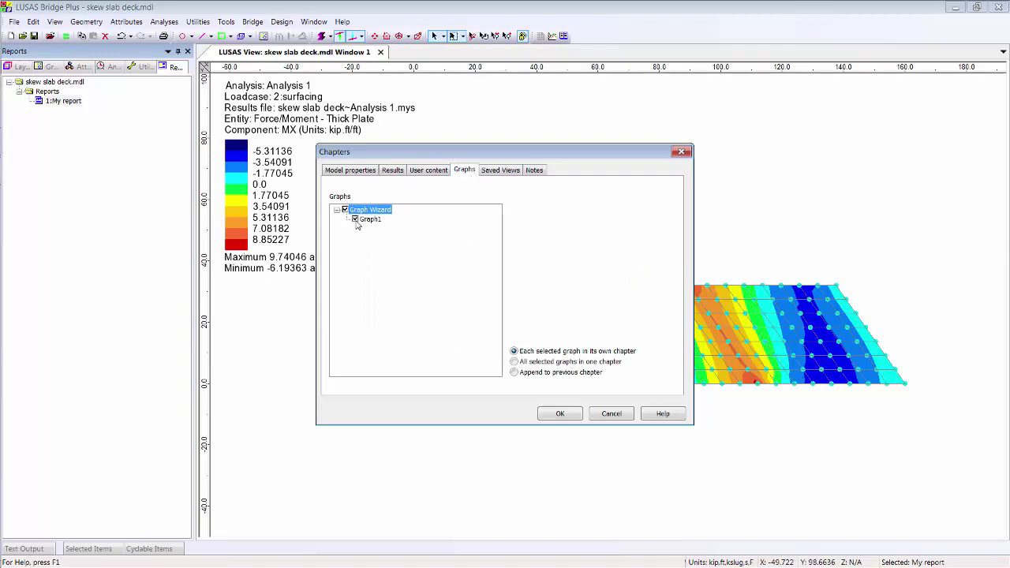
Step: Include My plan view and My 3d view in the report chapters, covering all loadcases with each view in its own chapter
left_click(501, 170)
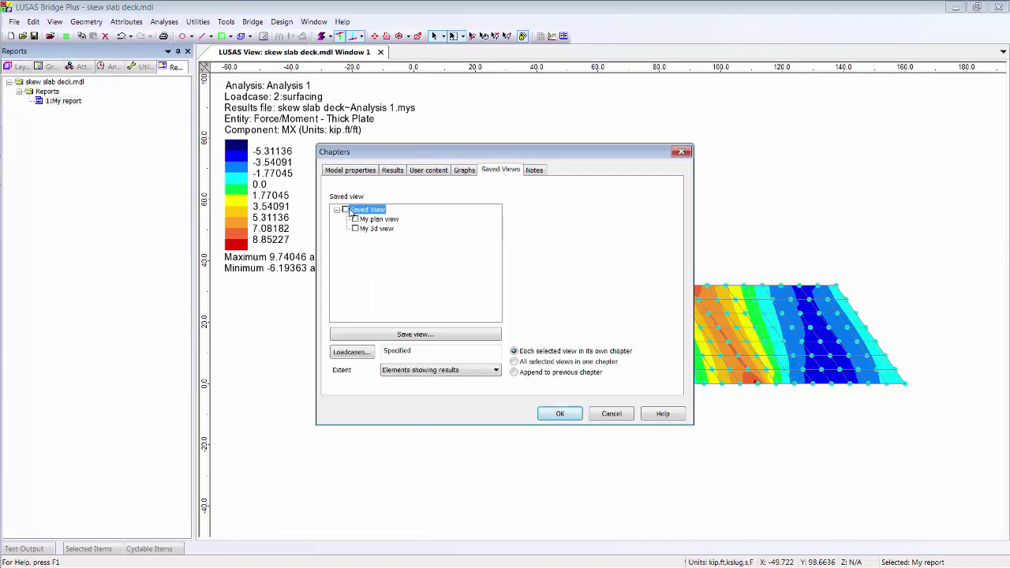
left_click(345, 211)
left_click(357, 354)
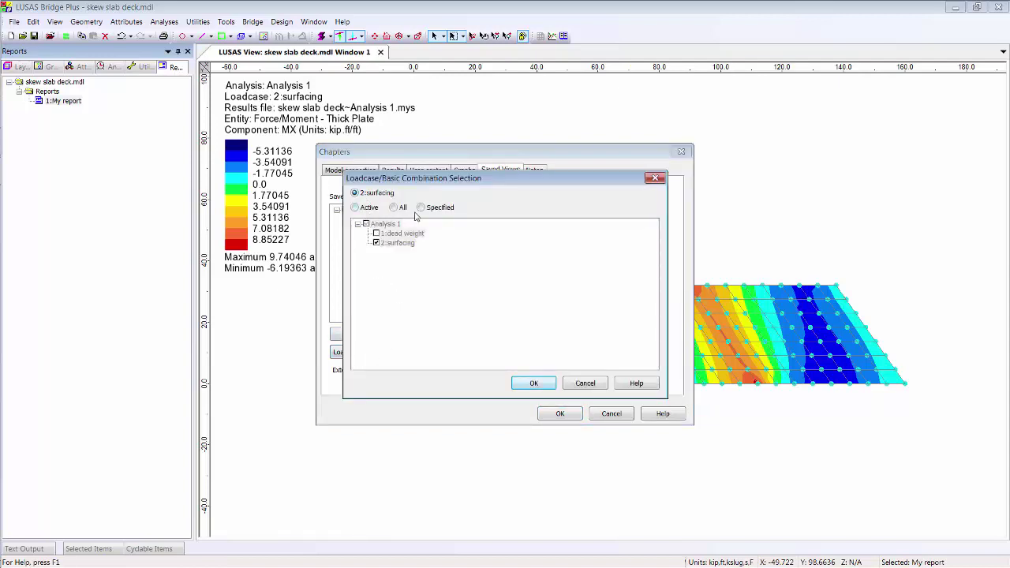
left_click(393, 206)
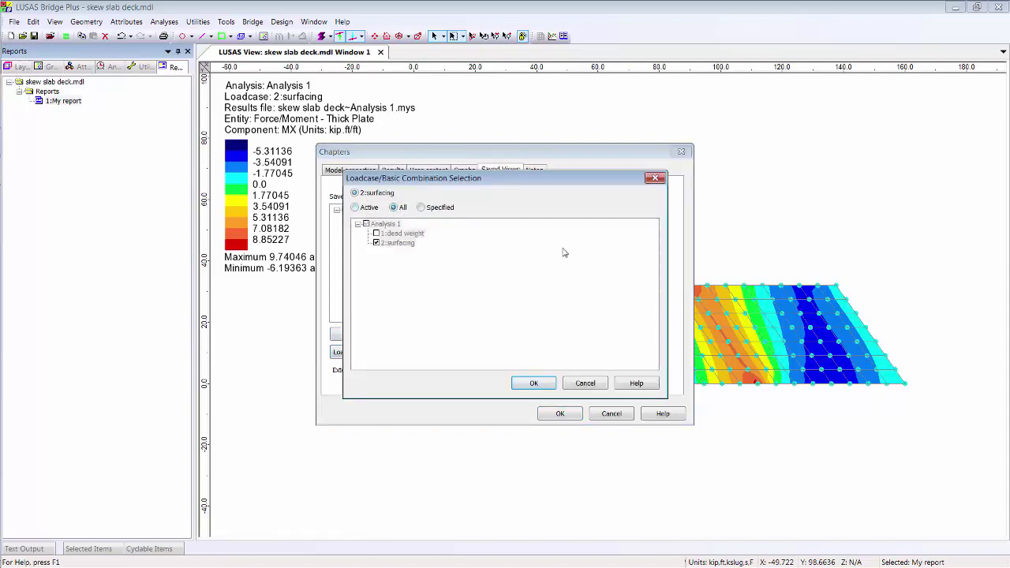
left_click(533, 383)
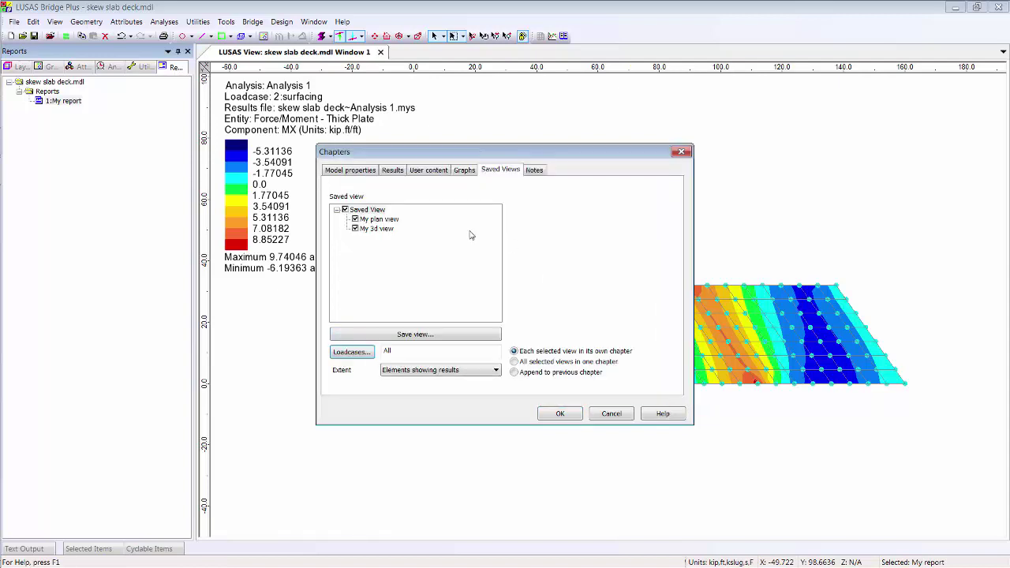
Step: Create a note named Notes about meshing reading "Element selection - element sizes", and finish adding the report chapters
left_click(534, 169)
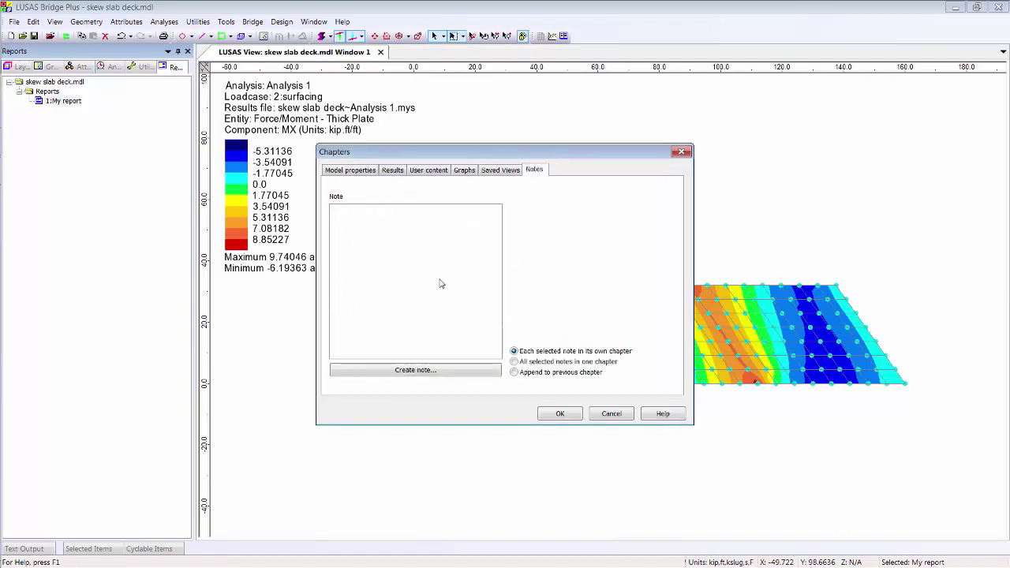
left_click(396, 370)
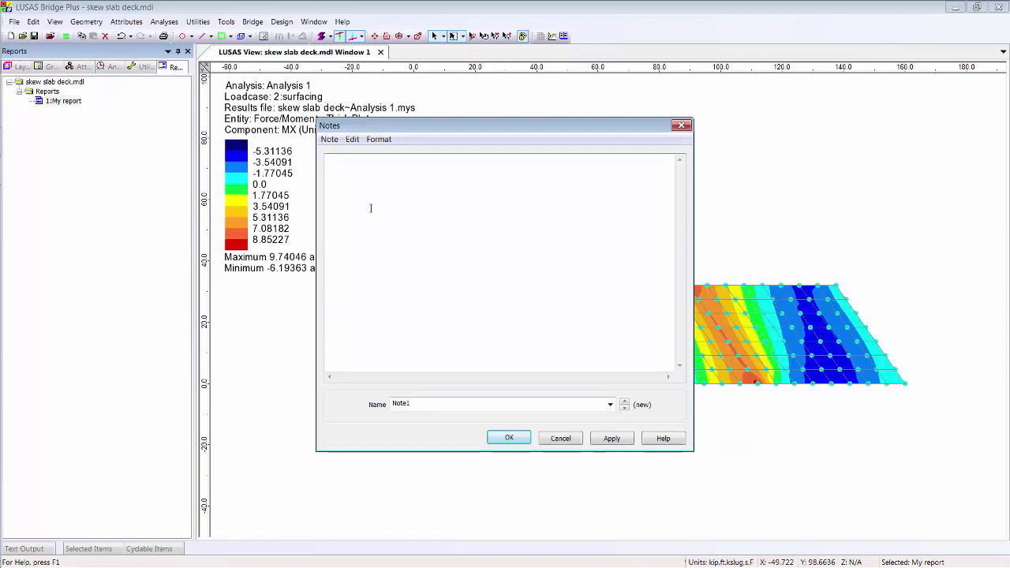
type("Element selection - element size")
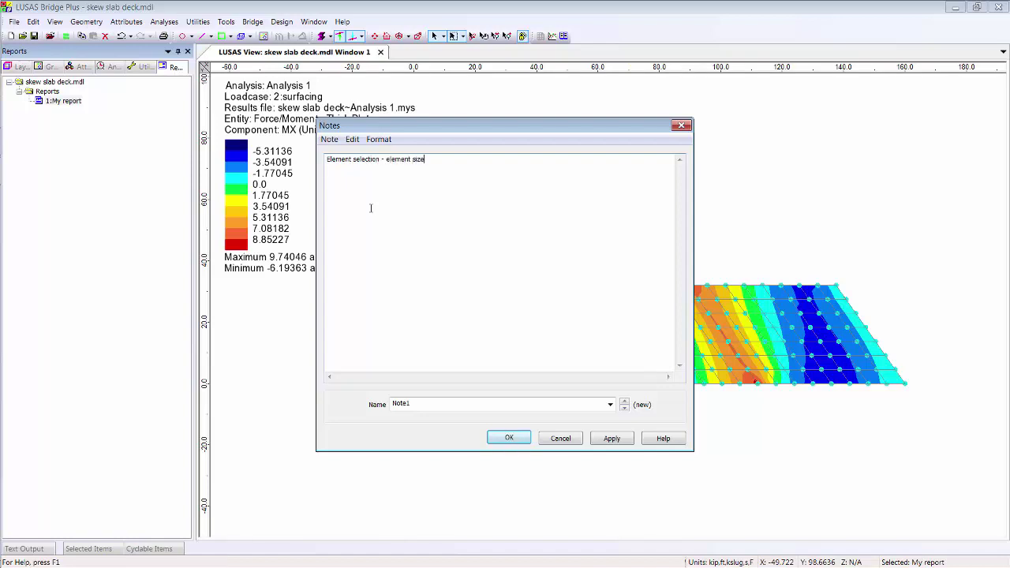
type("s")
left_click(430, 404)
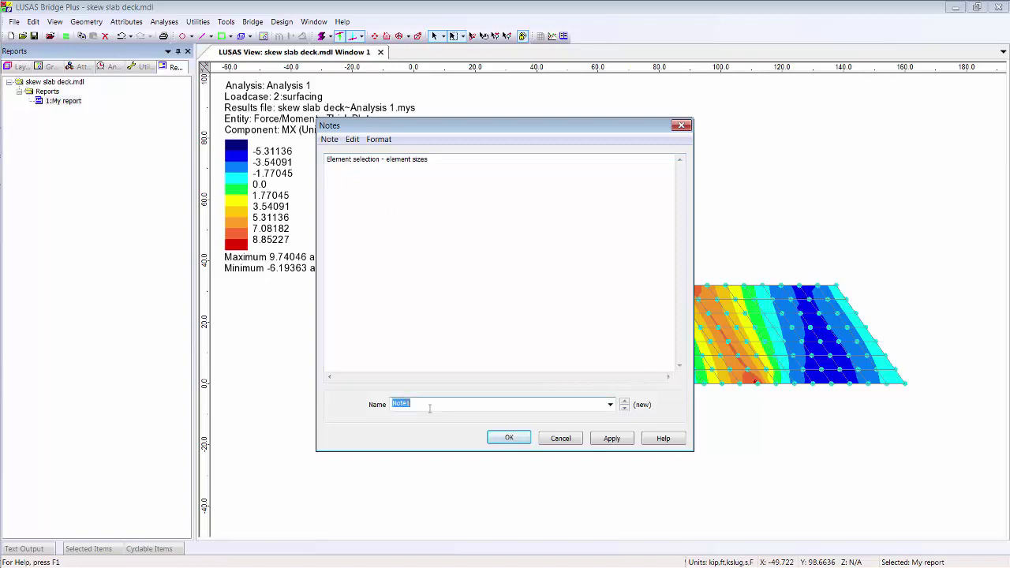
type("Notes about meshing")
left_click(508, 439)
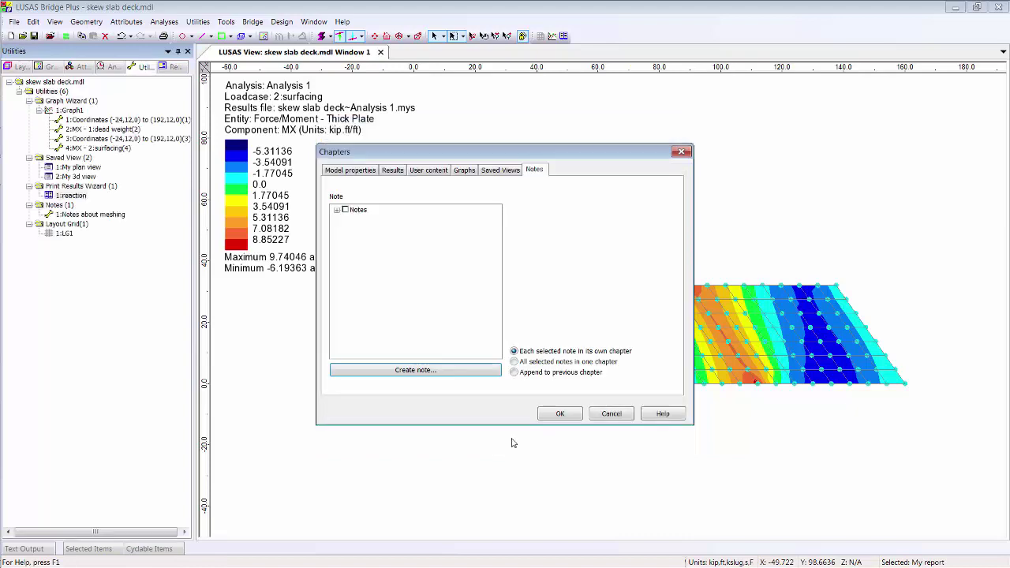
left_click(556, 415)
Step: Generate My report for viewing and read it as whole pages from the front page through to the reaction summary
right_click(74, 103)
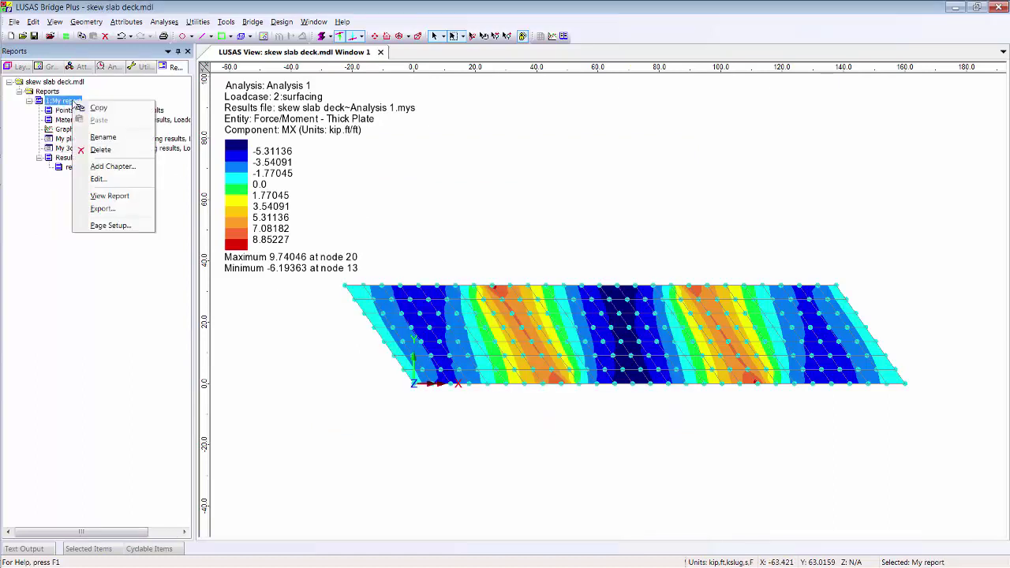
left_click(100, 198)
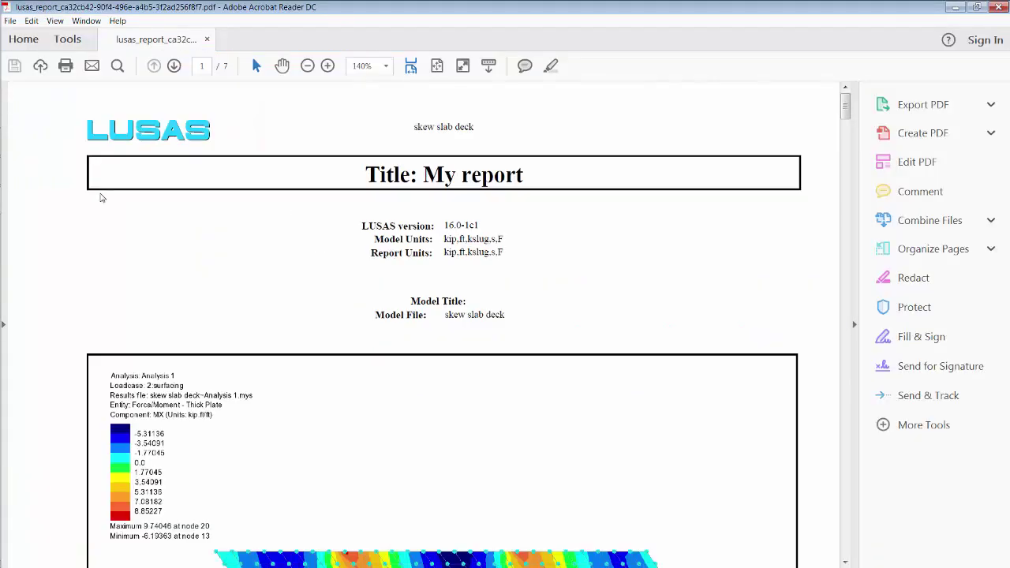
left_click(437, 66)
left_click(175, 66)
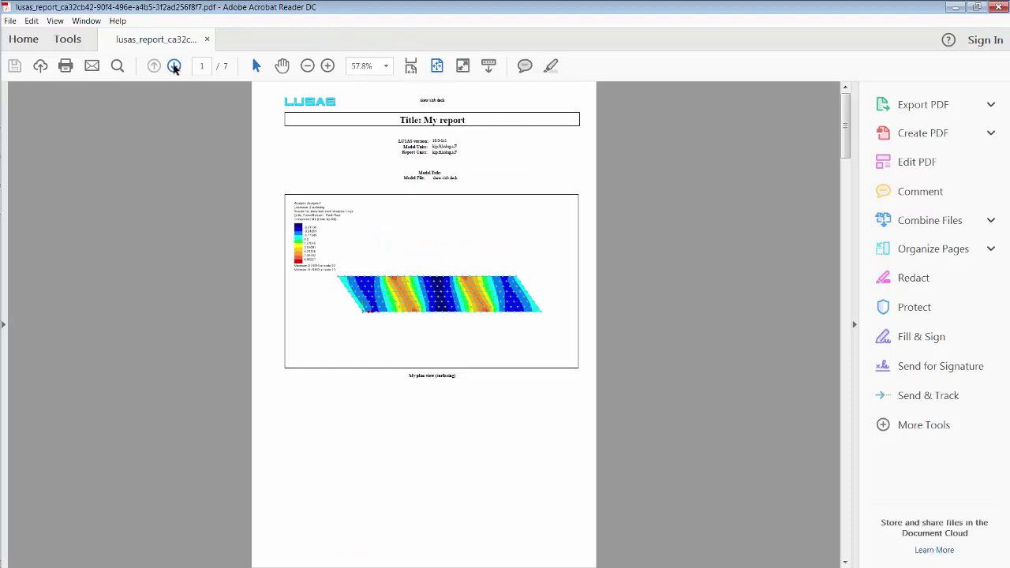
left_click(175, 66)
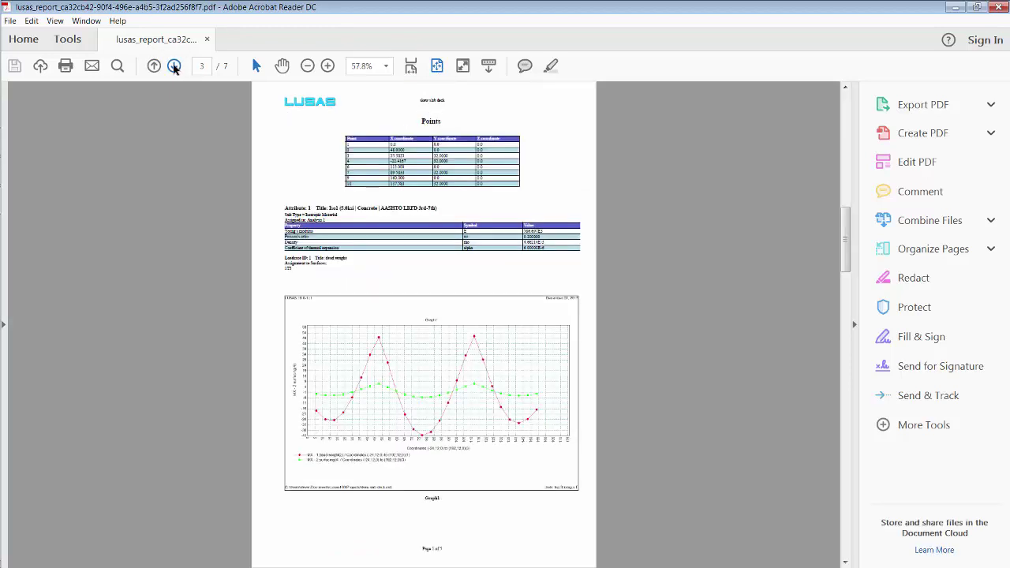
left_click(175, 66)
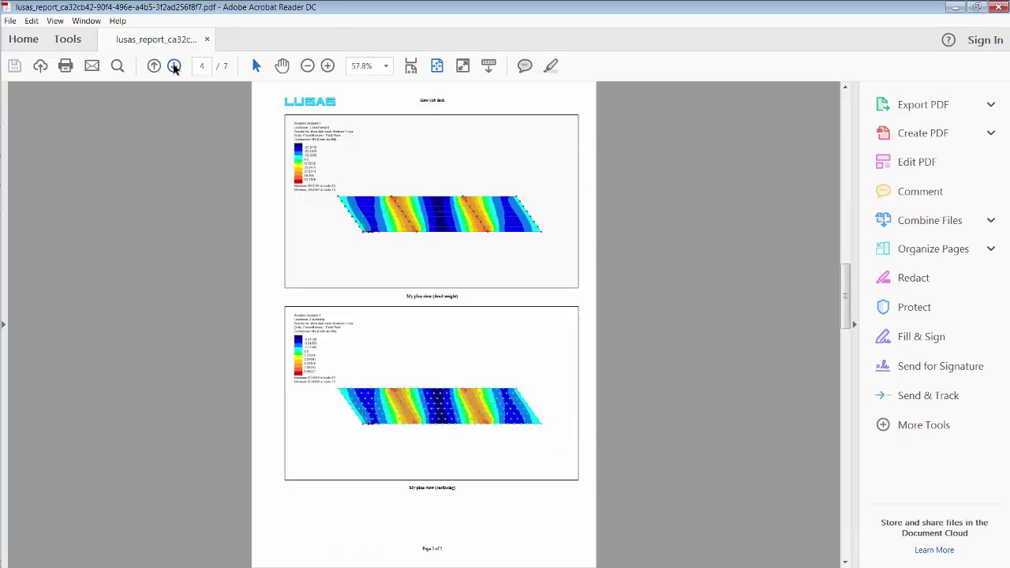
left_click(174, 66)
left_click(175, 66)
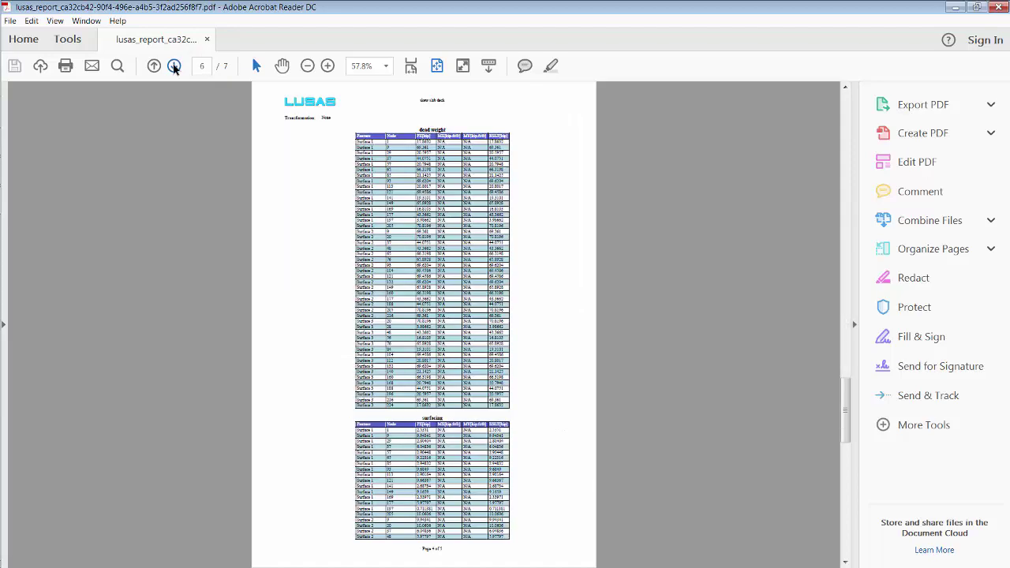
left_click(174, 66)
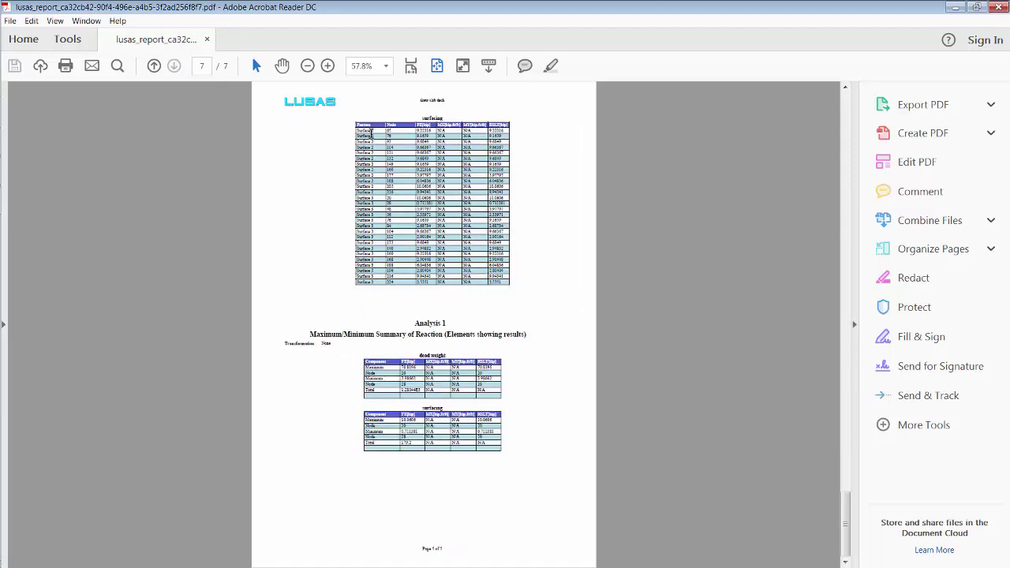
Step: Go back through the report pages to the front page and close the report
left_click(155, 66)
left_click(155, 67)
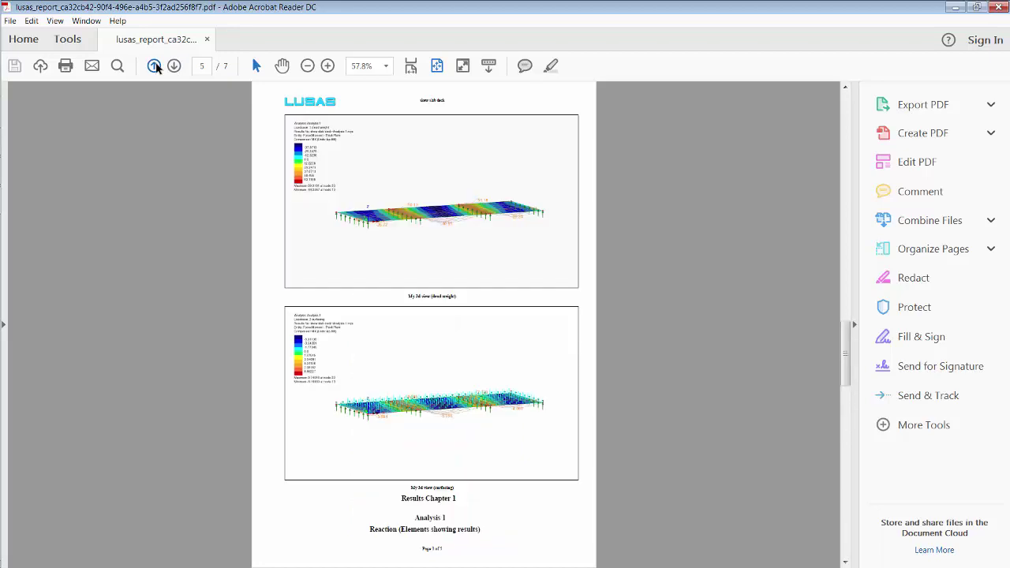
left_click(154, 66)
left_click(155, 66)
left_click(155, 66)
left_click(154, 66)
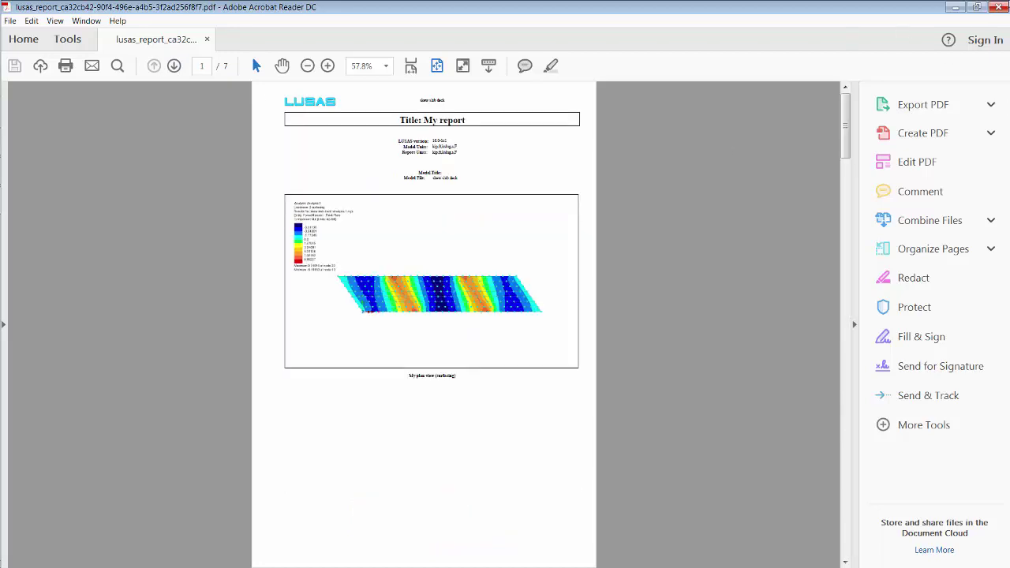
left_click(995, 7)
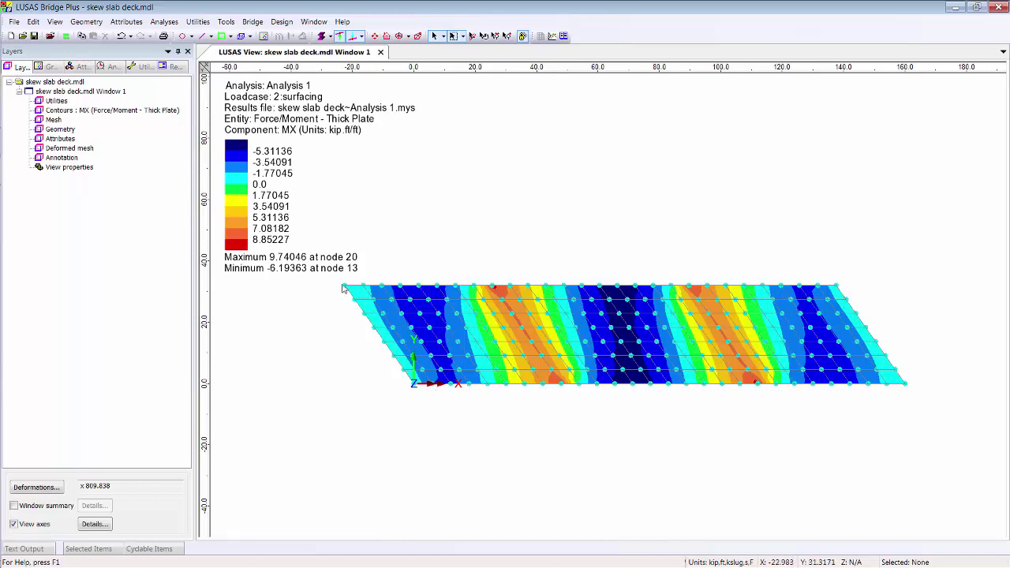
Step: Translate the deck's entire upper edge by 2*22.5 in X to reverse the skew, fit the model in view and clear the selection
left_click(763, 287)
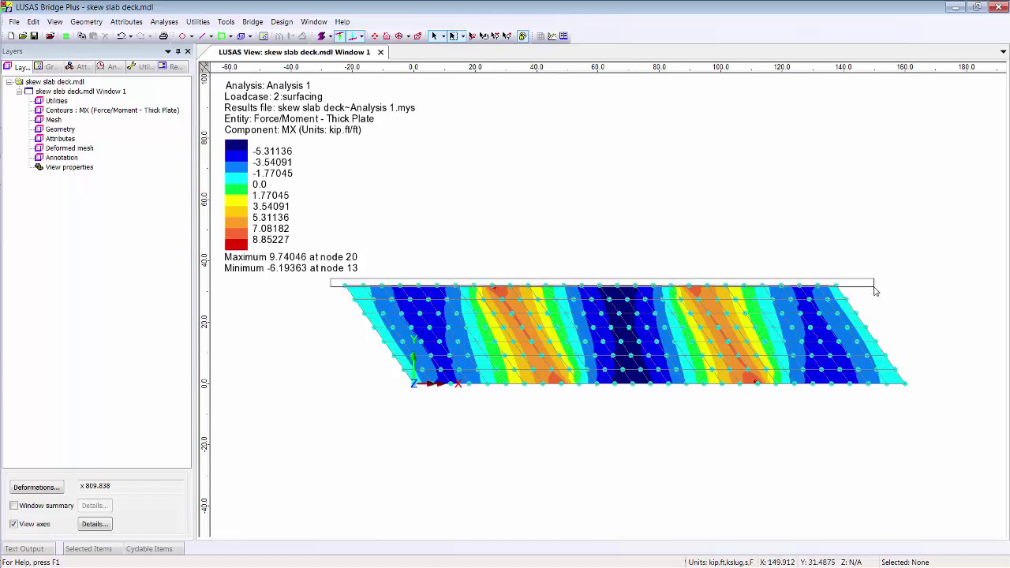
left_click(291, 36)
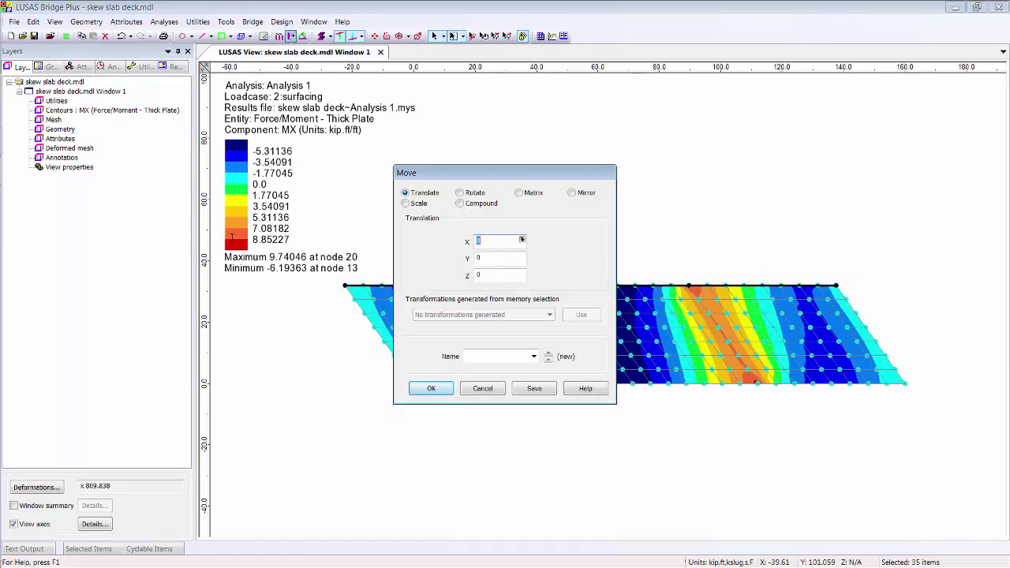
type("2*22.5")
left_click(431, 390)
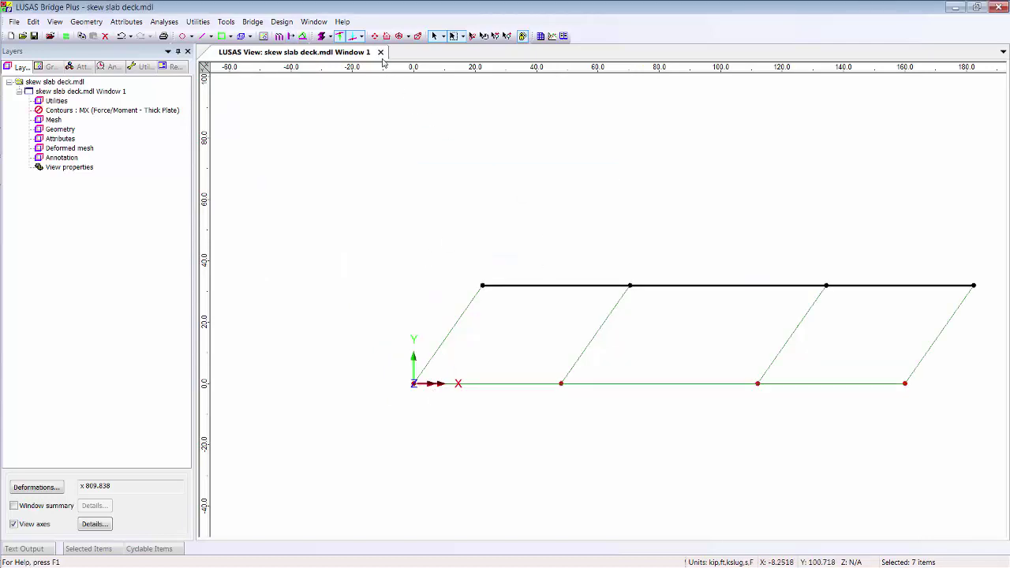
left_click(376, 38)
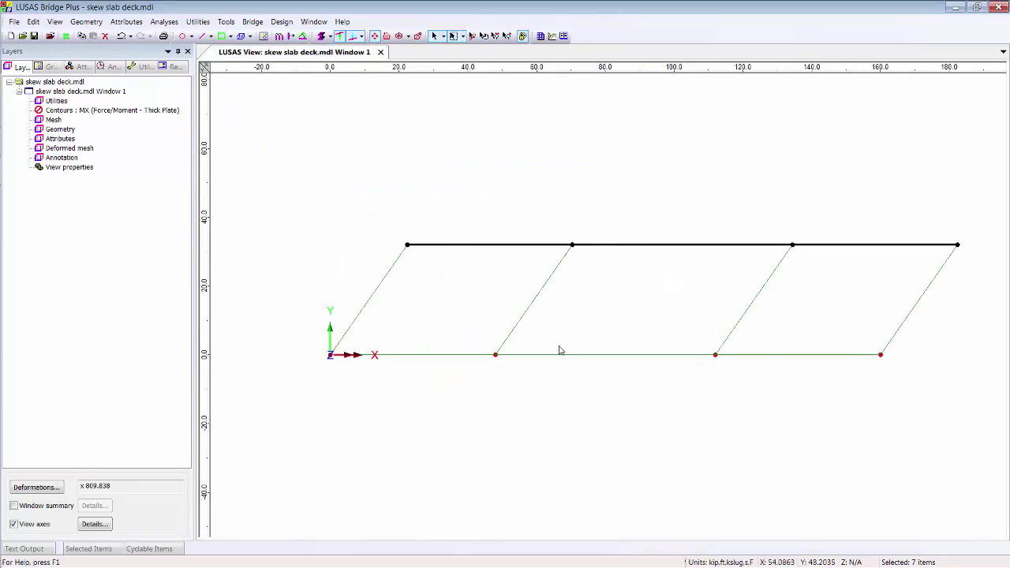
left_click(511, 212)
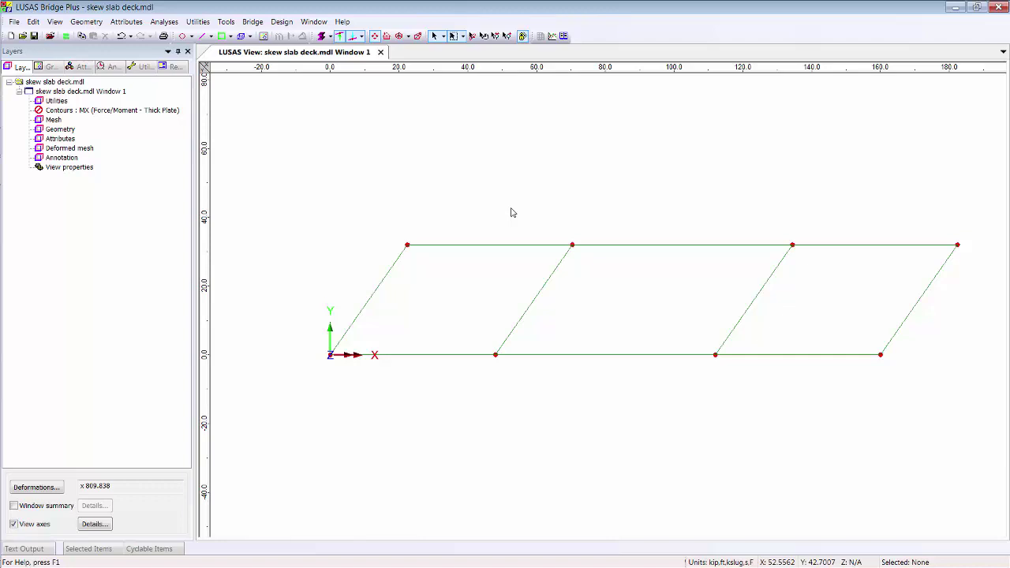
Step: Save and re-solve Analysis 1 for the modified deck, and regenerate My report for viewing
left_click(66, 36)
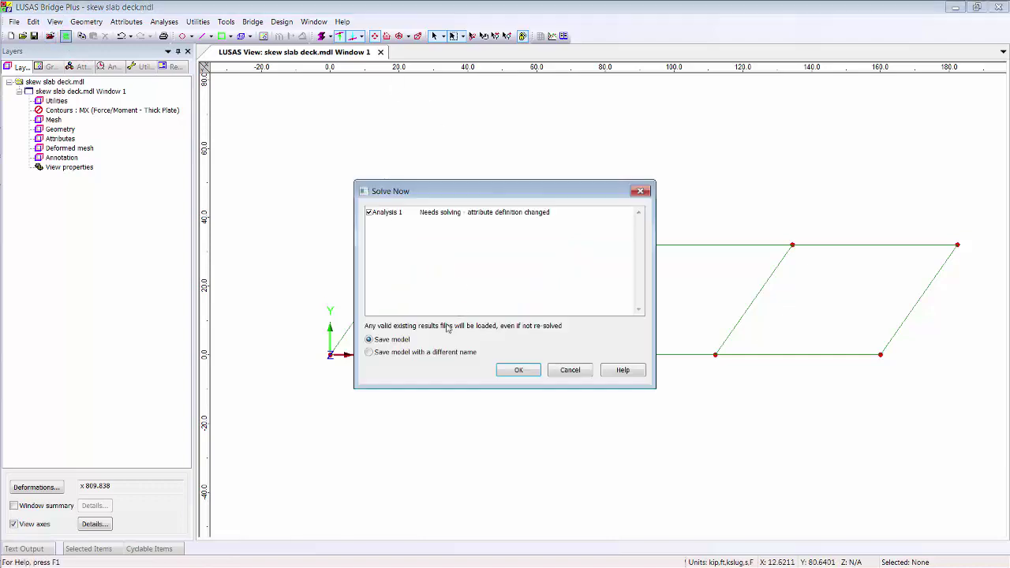
left_click(516, 370)
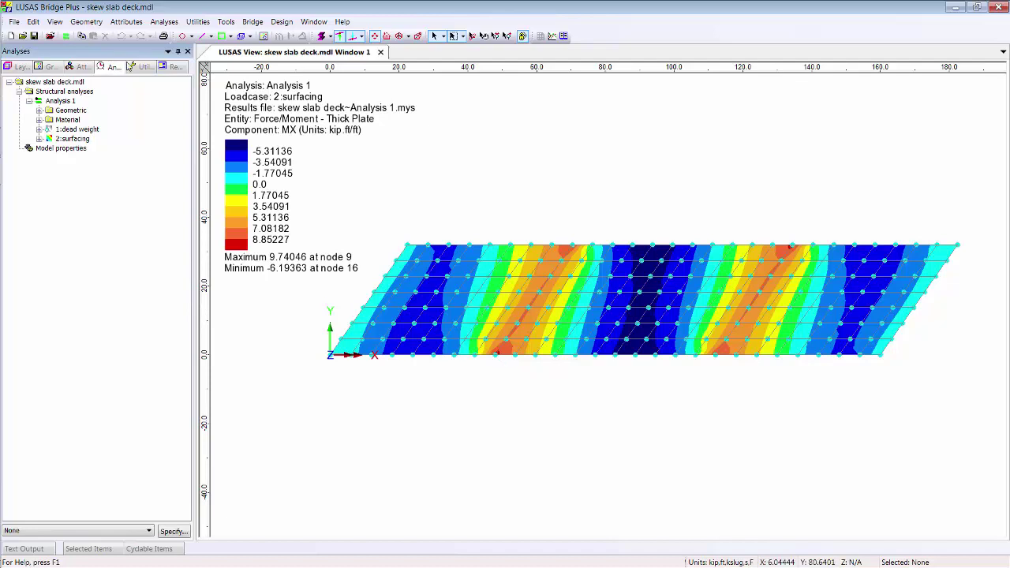
left_click(138, 67)
left_click(168, 68)
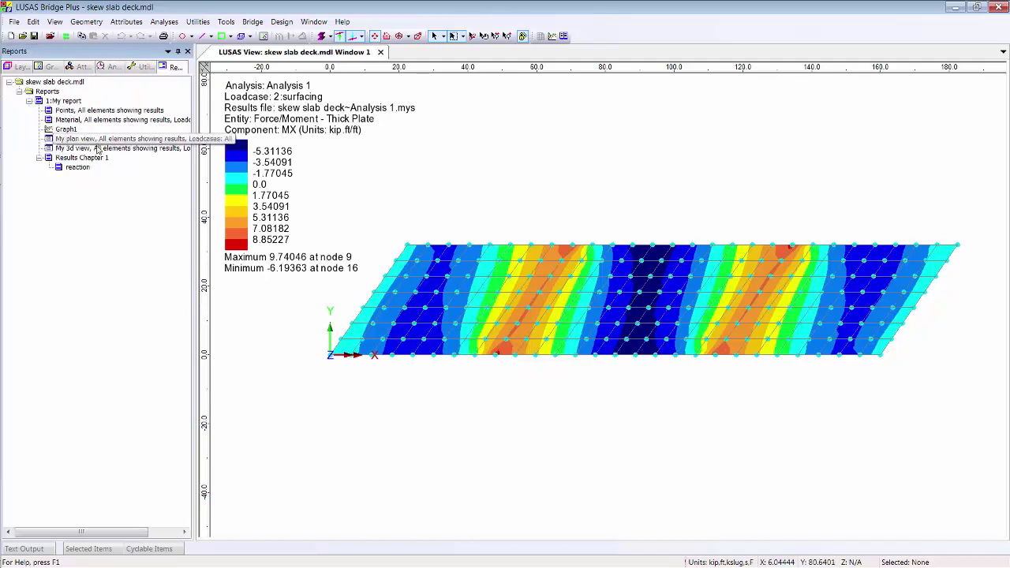
right_click(69, 101)
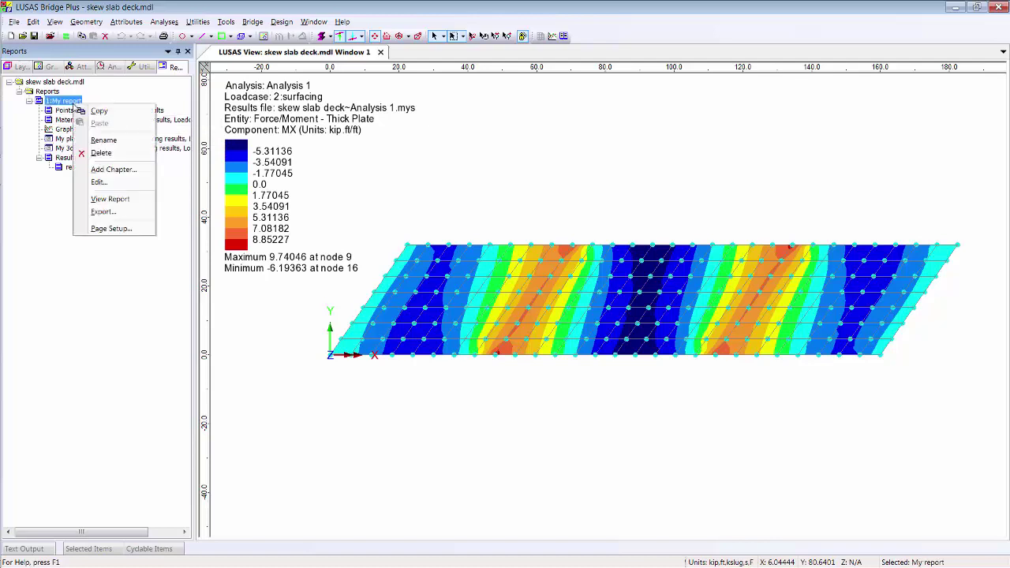
left_click(109, 199)
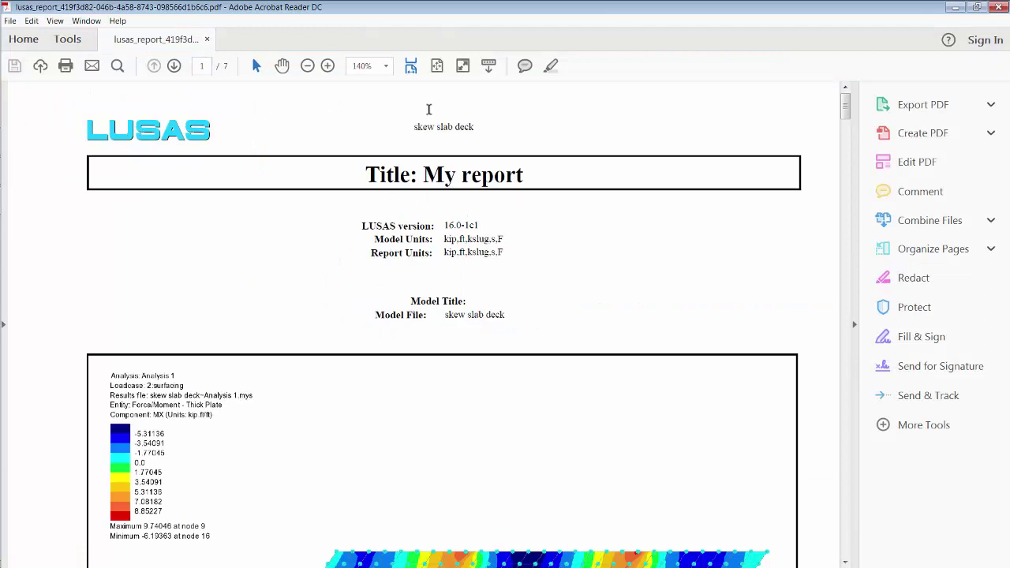
Step: Check the front page, plan view and 3d view pages of the regenerated report, and close it
scroll(356, 143, "down", 5)
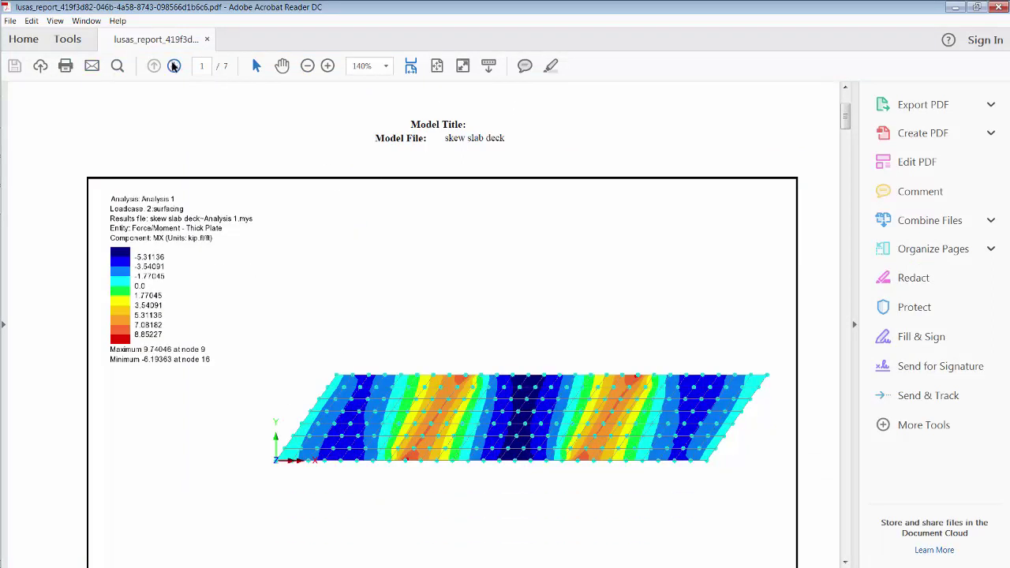
left_click(436, 66)
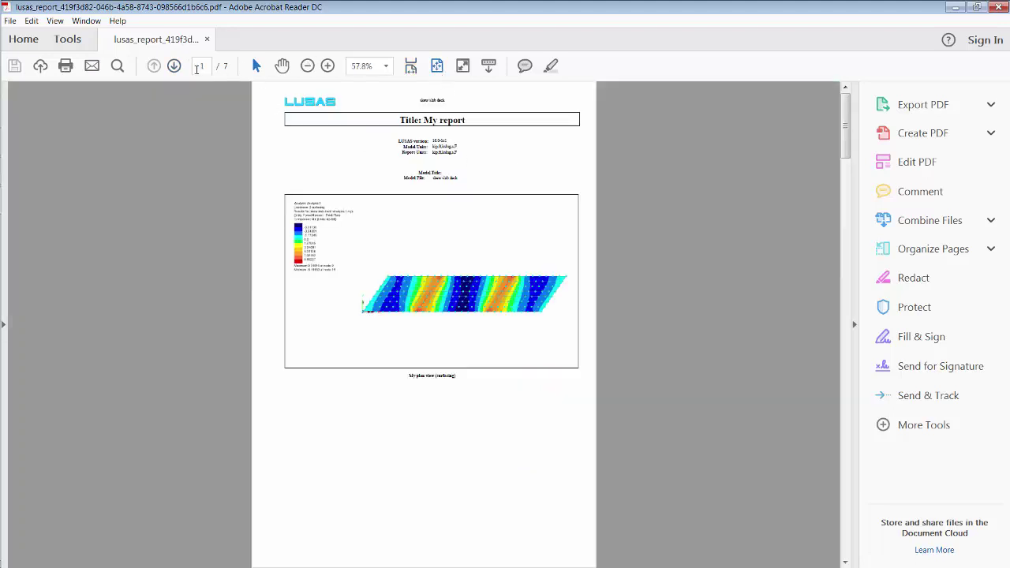
left_click(173, 67)
left_click(173, 67)
left_click(172, 68)
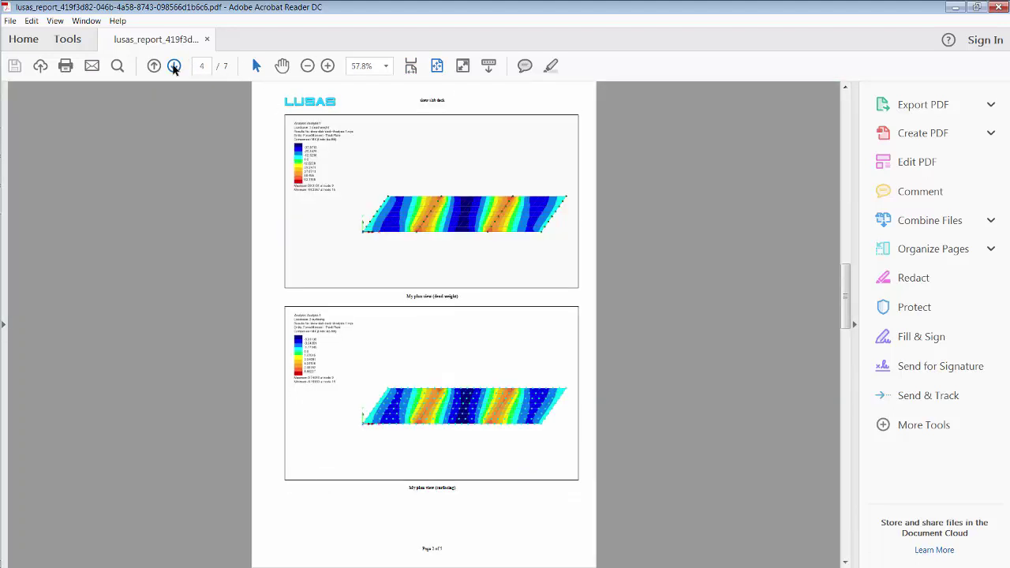
left_click(173, 67)
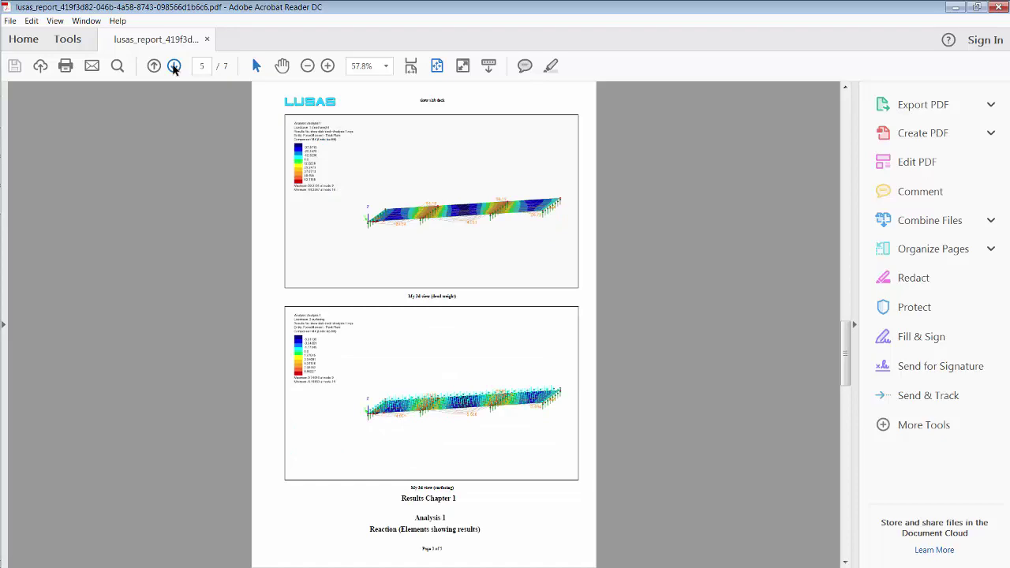
left_click(999, 7)
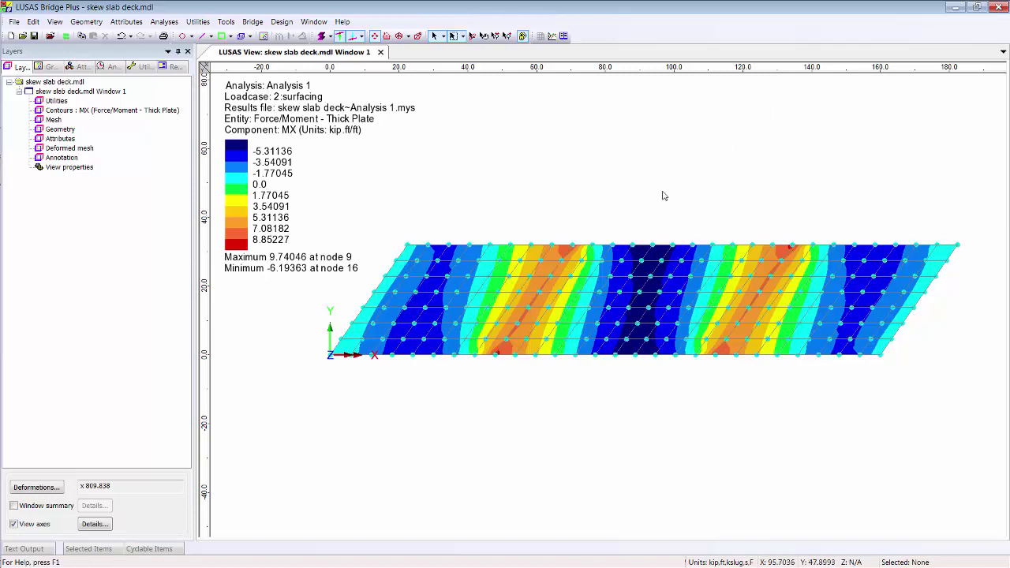
Step: Examine the file types offered for importing into the model and leave the import without choosing a file
left_click(14, 22)
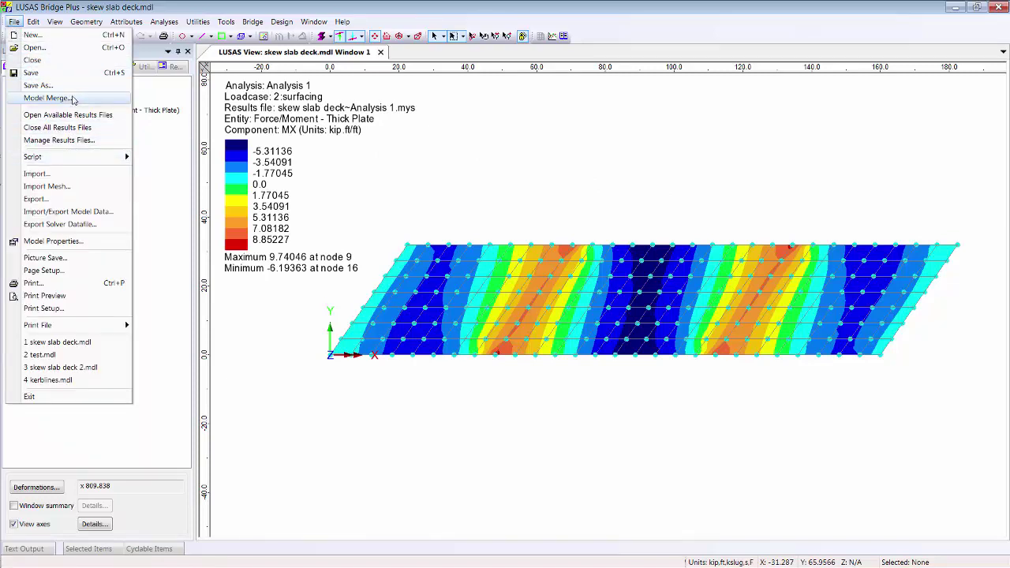
left_click(82, 176)
left_click(523, 383)
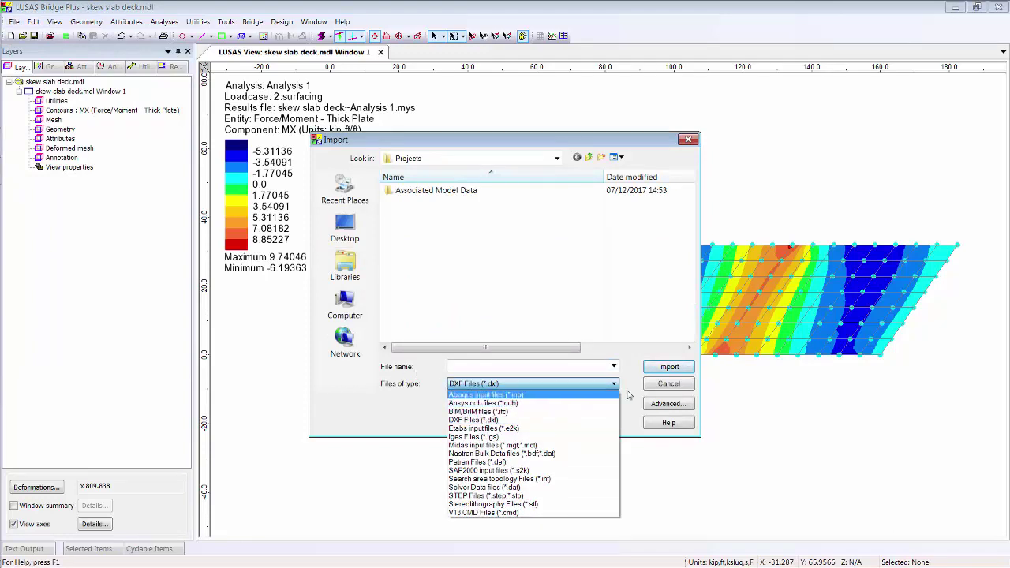
left_click(660, 387)
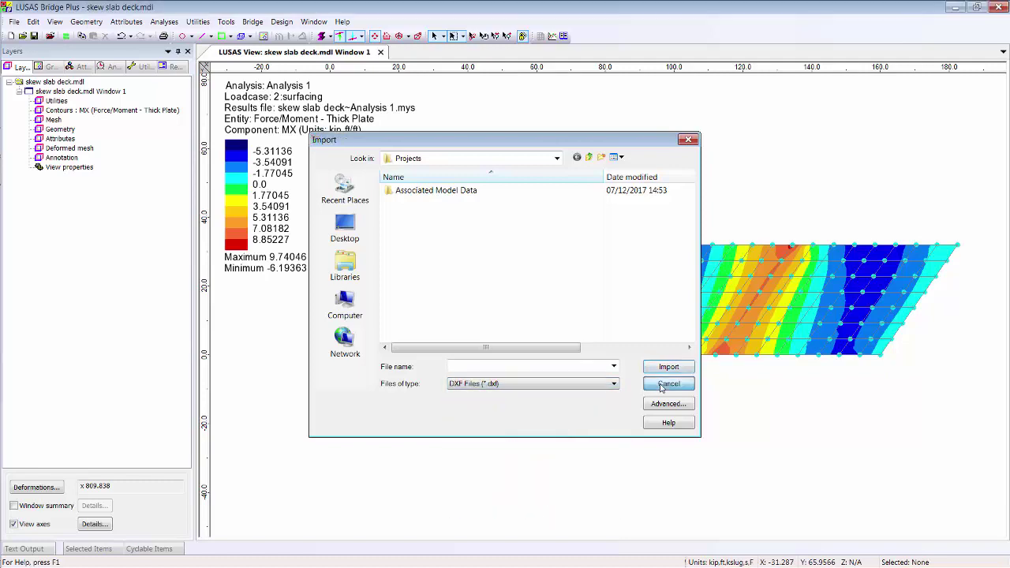
left_click(667, 384)
Step: Merge curblines.mdl into the deck model, merging attributes by name and data, with exact geometry and groups merged by name
left_click(19, 21)
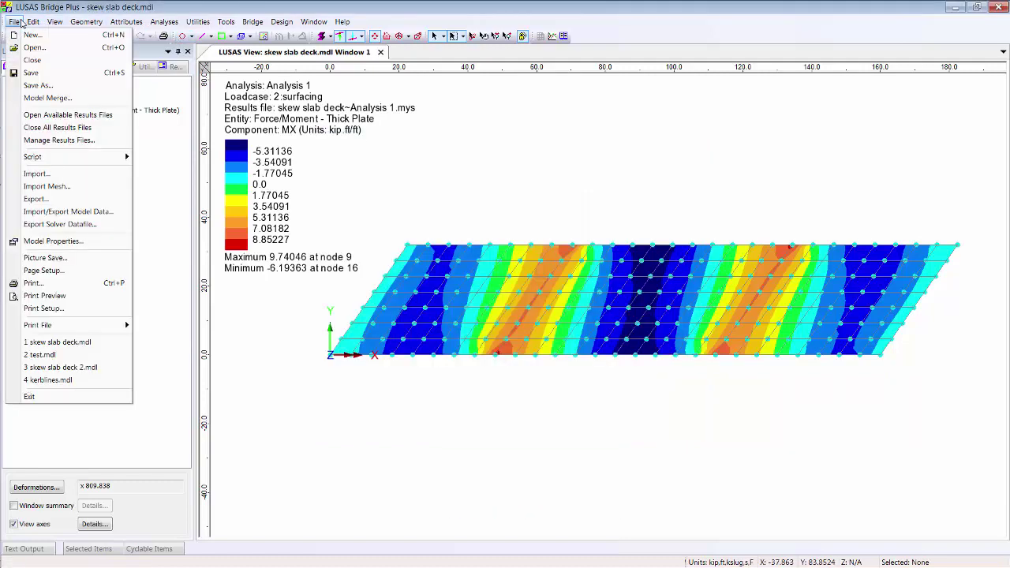
left_click(65, 99)
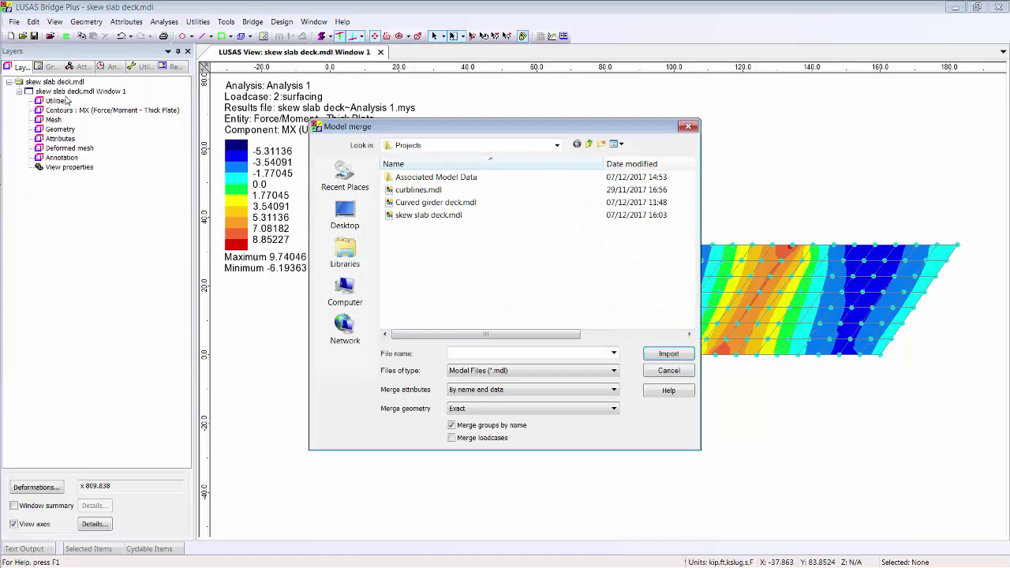
left_click(430, 190)
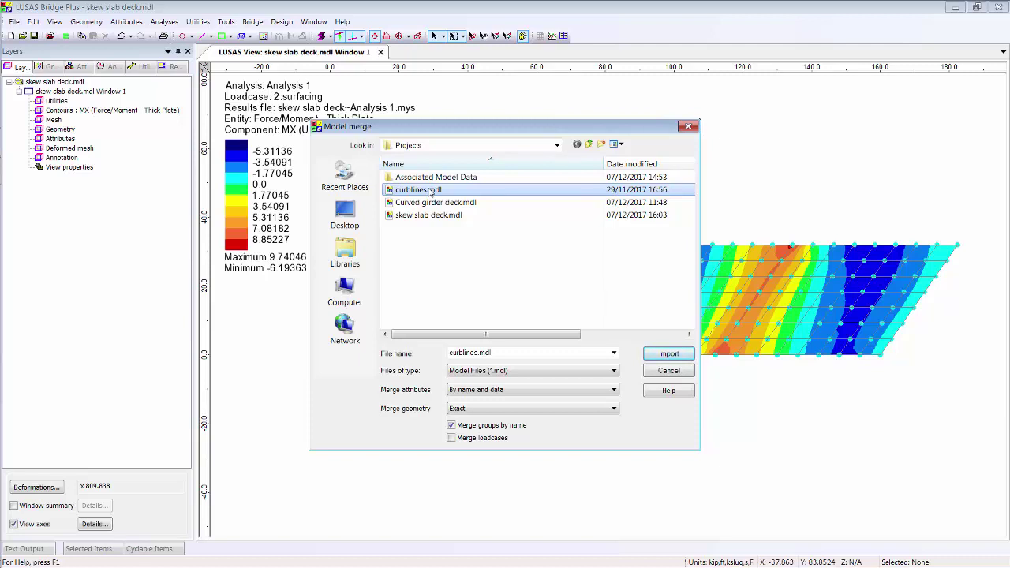
left_click(670, 354)
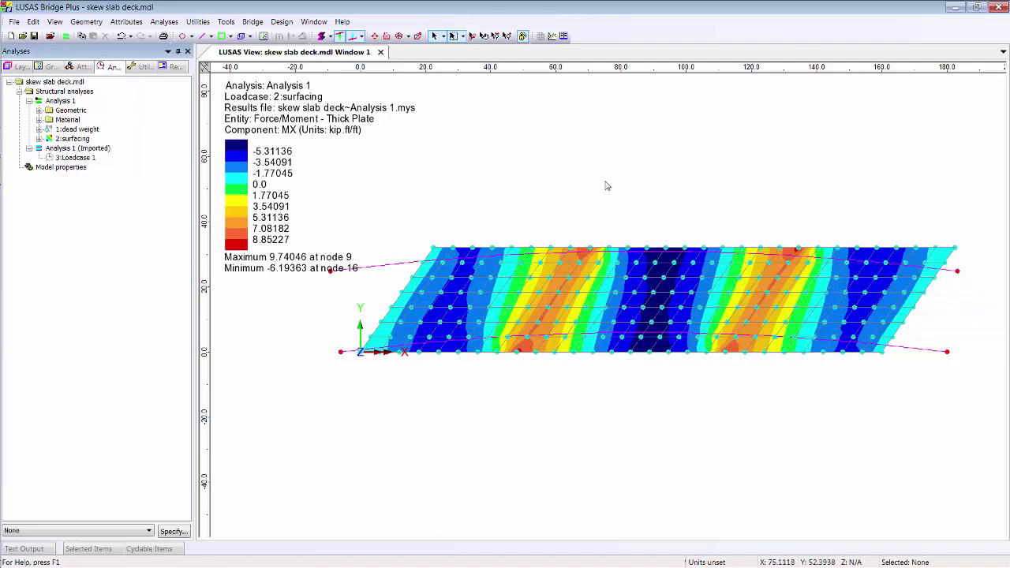
Step: Delete the imported analysis, Analysis 1 (Imported), together with its loadcase from the structural analyses
left_click(77, 158)
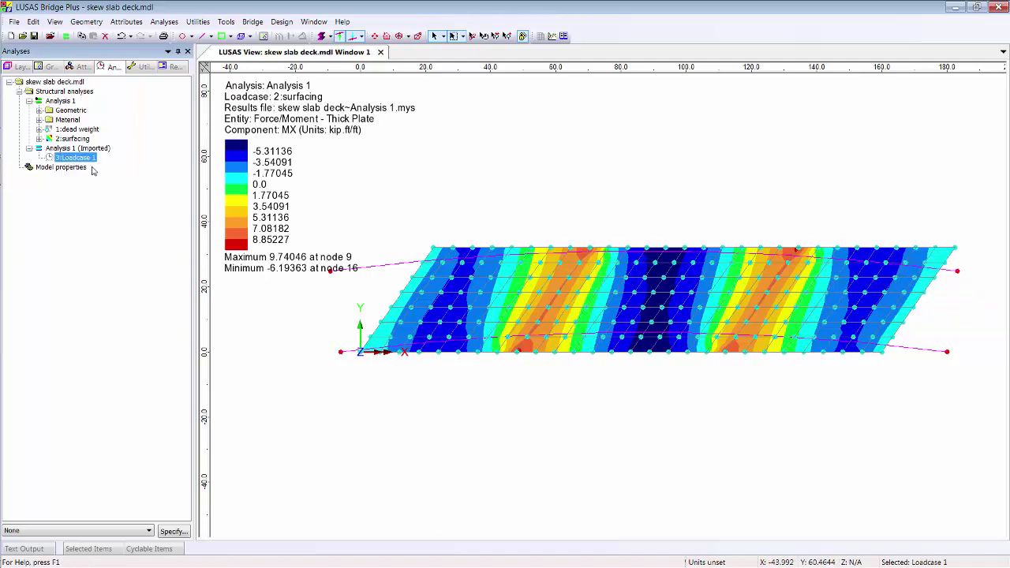
left_click(78, 150)
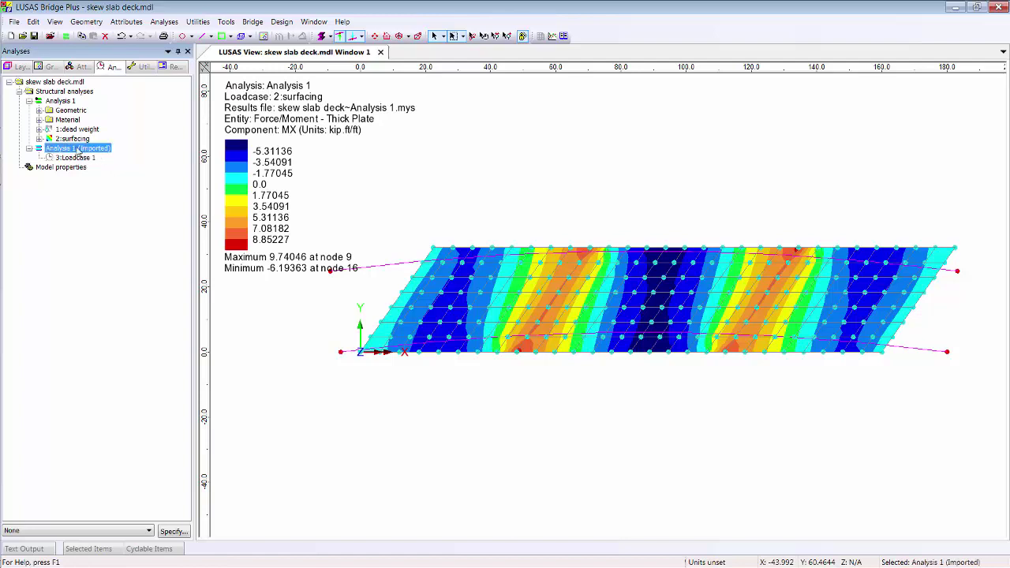
key("Delete")
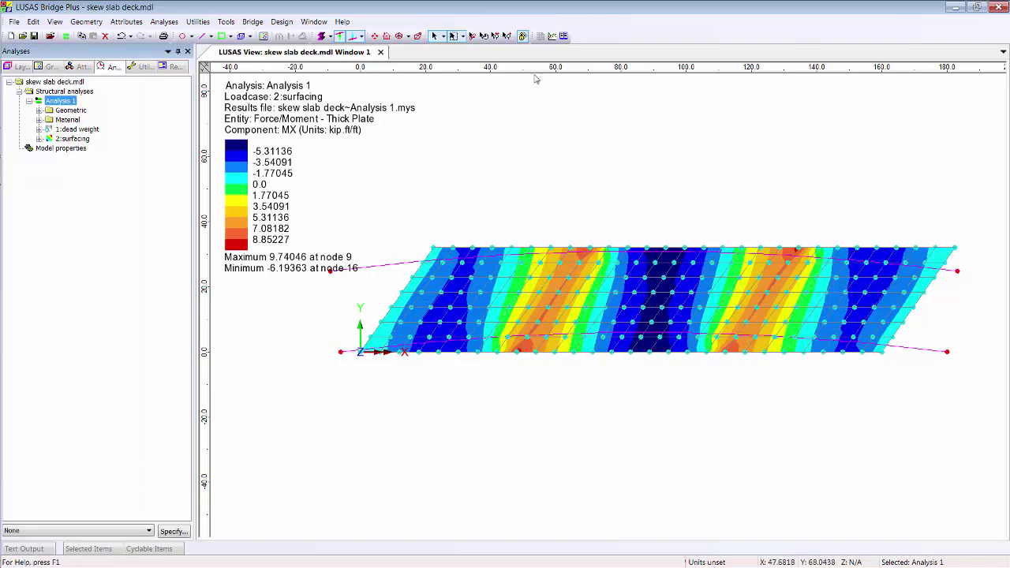
Step: Close the loaded analysis results so the deck model can be edited
left_click(522, 37)
left_click(504, 317)
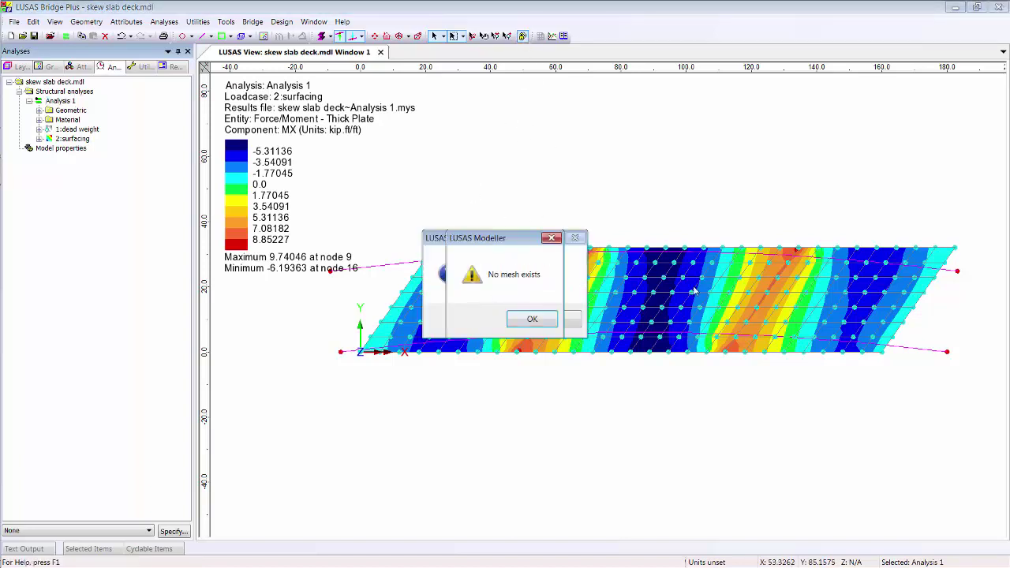
left_click(530, 319)
Step: Deassign the Iso1 concrete material from the middle span surface and clear the selection
left_click(649, 299)
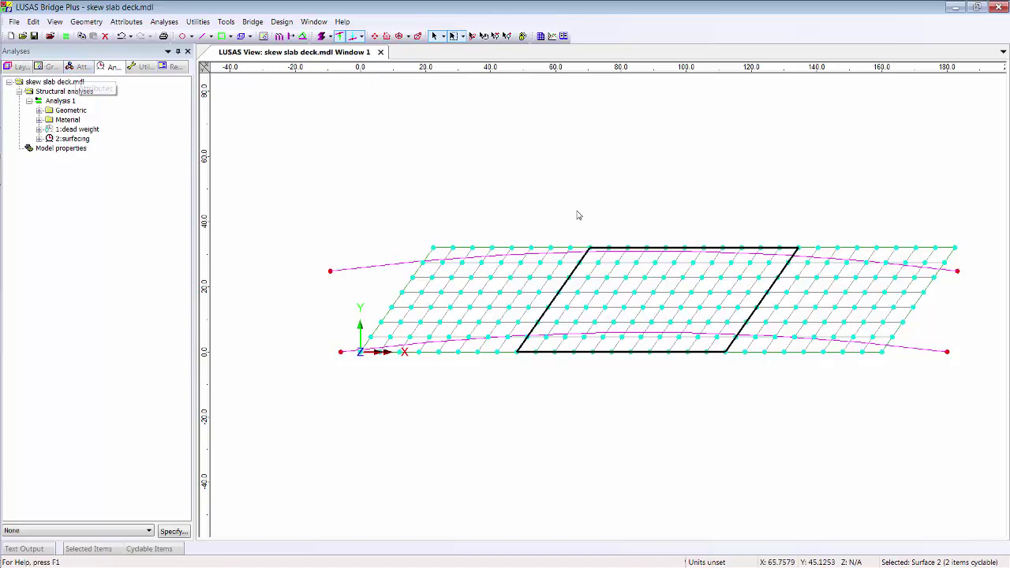
left_click(82, 67)
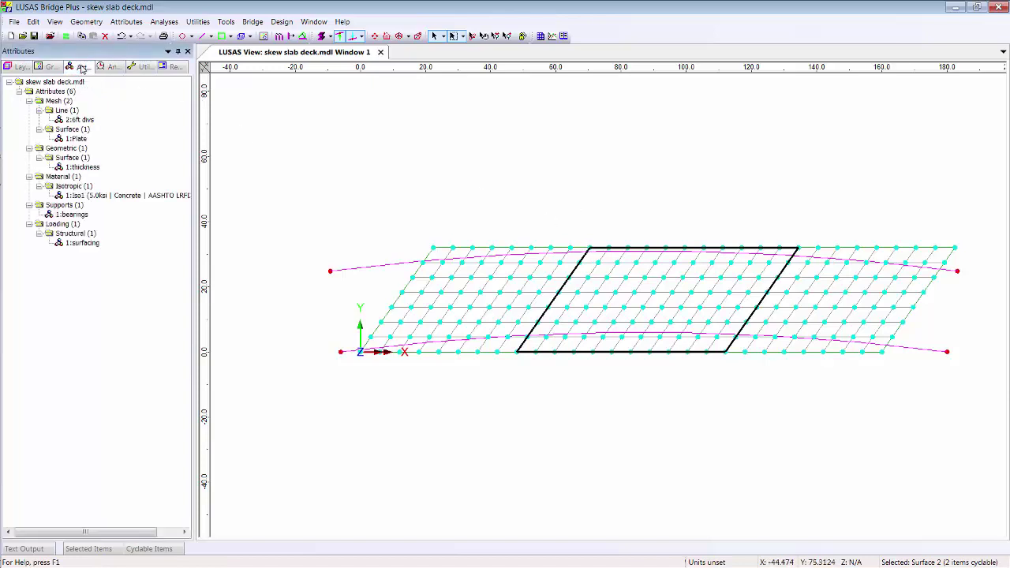
right_click(92, 196)
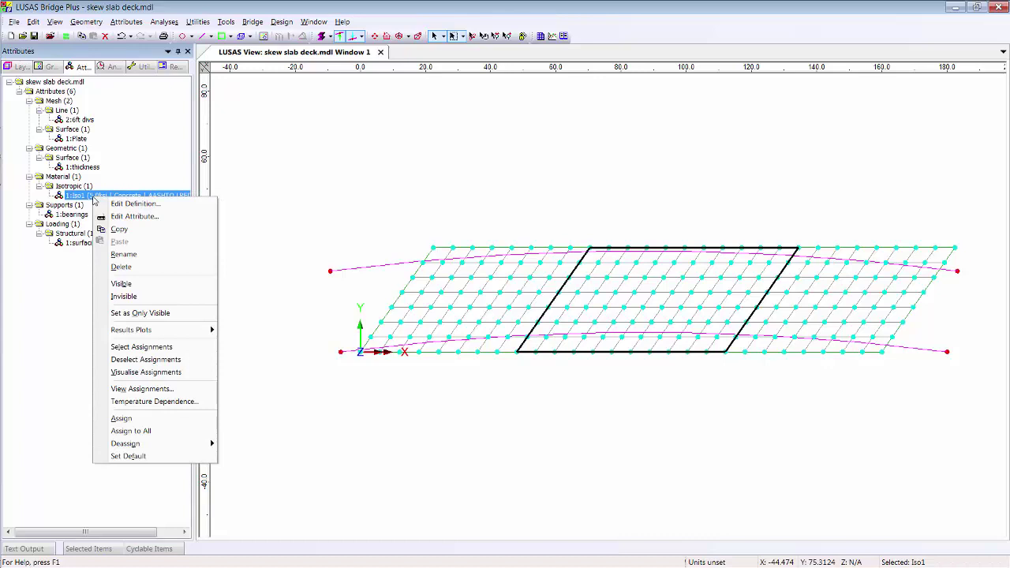
mouse_move(165, 444)
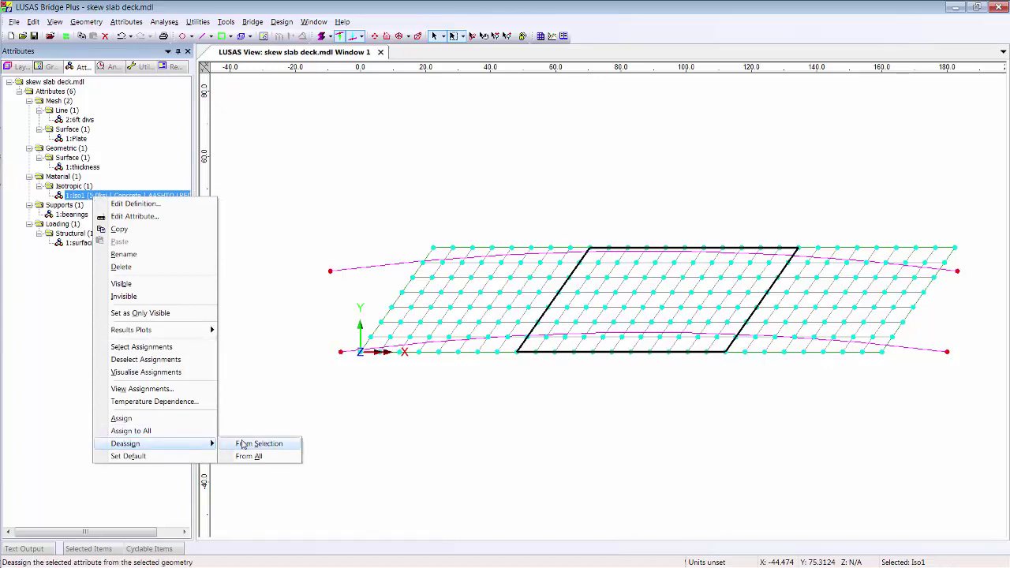
left_click(242, 444)
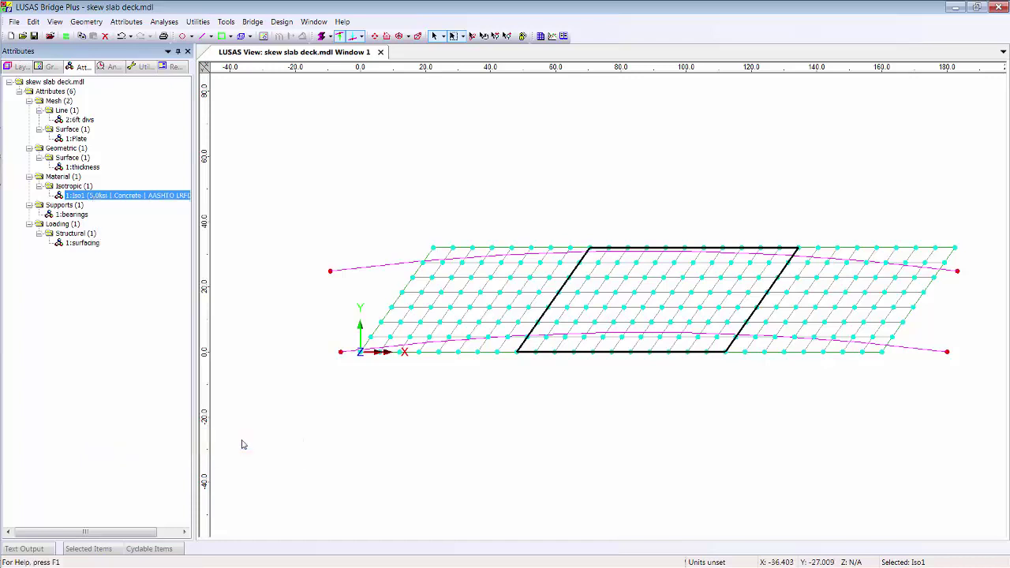
left_click(419, 178)
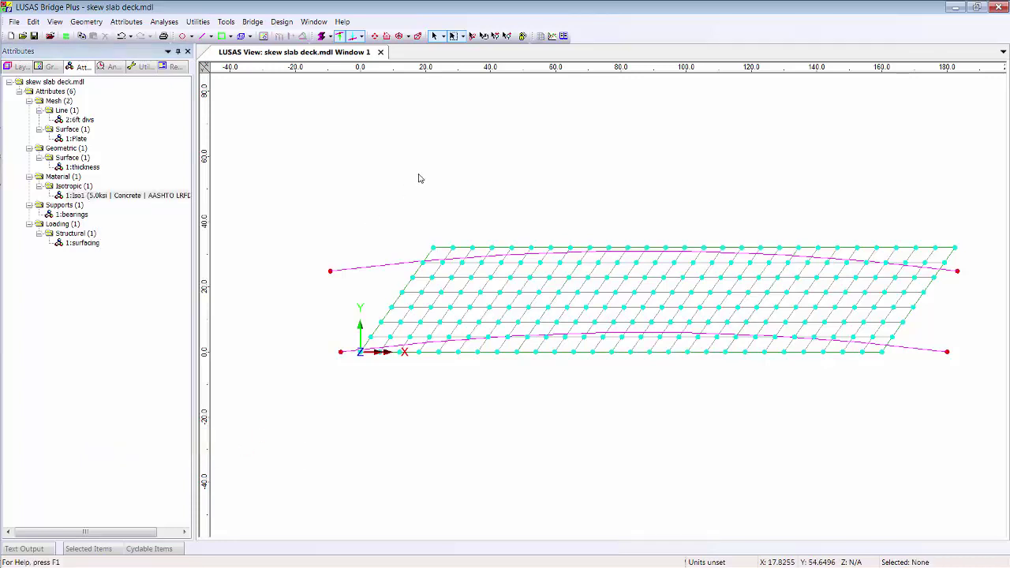
Step: Hide the loading symbols and solve Analysis 1, saving the model under the different name skew slab deck 2.mdl
left_click(352, 36)
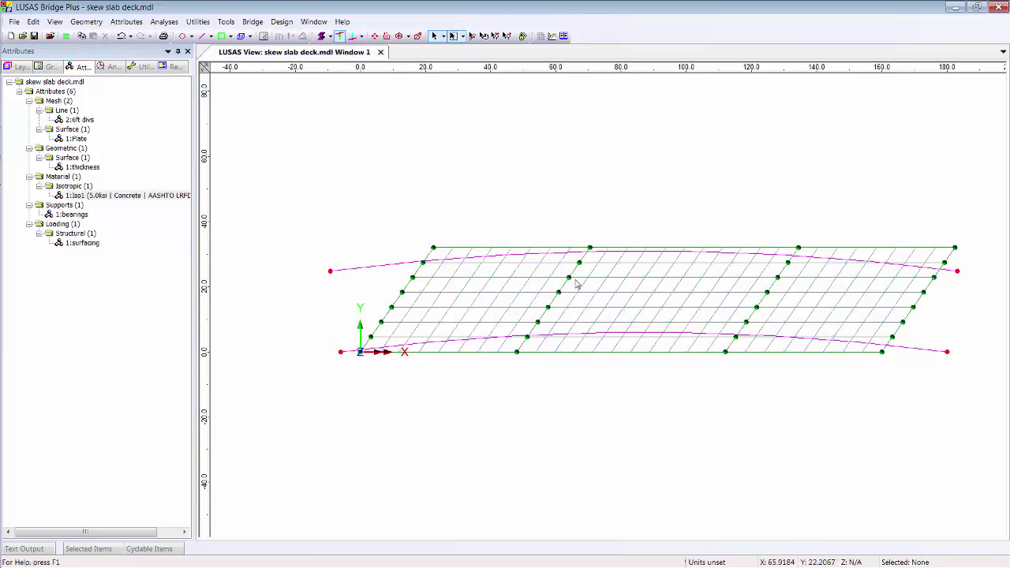
left_click(66, 36)
left_click(517, 370)
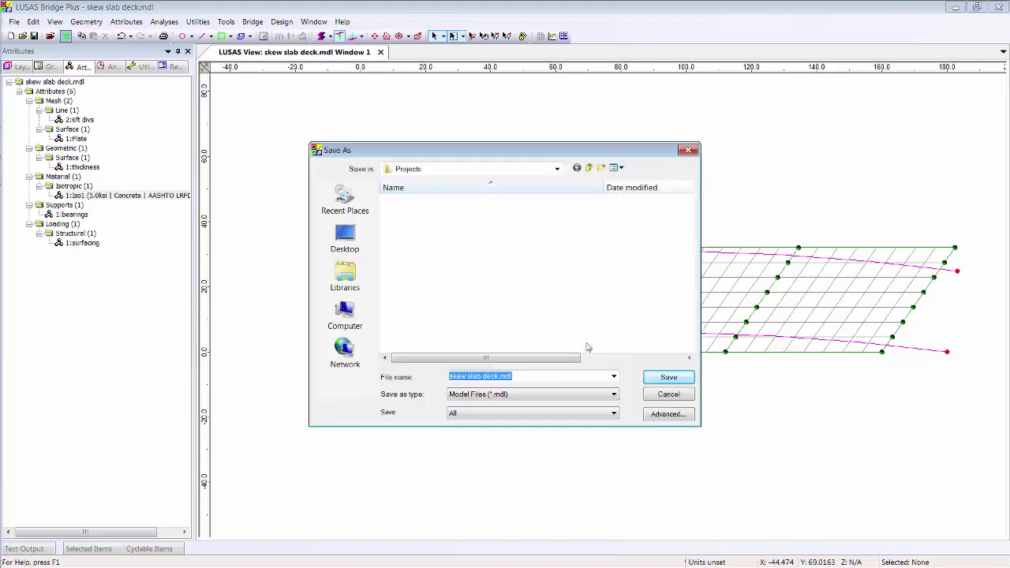
left_click(499, 377)
type("2")
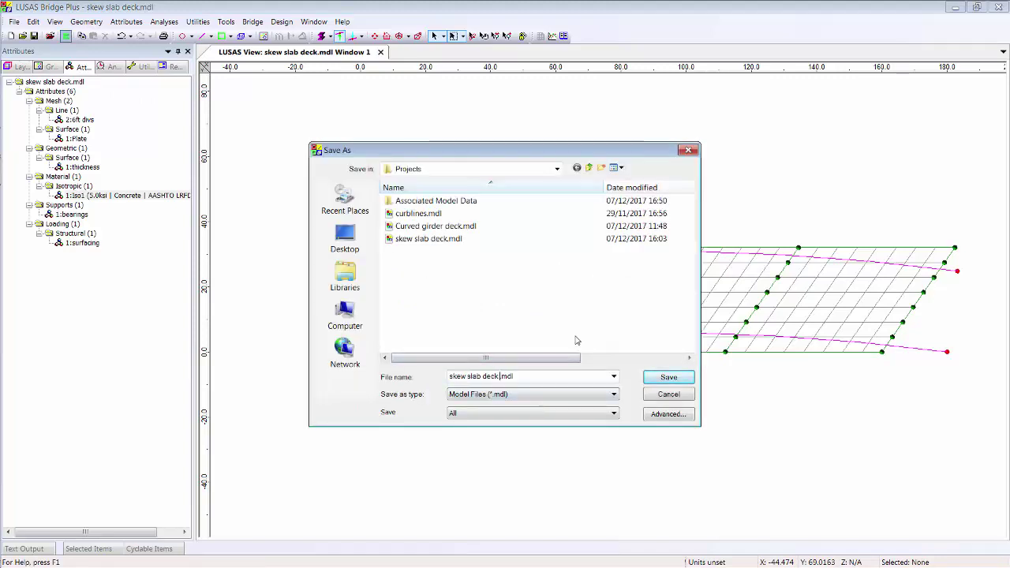
key("Return")
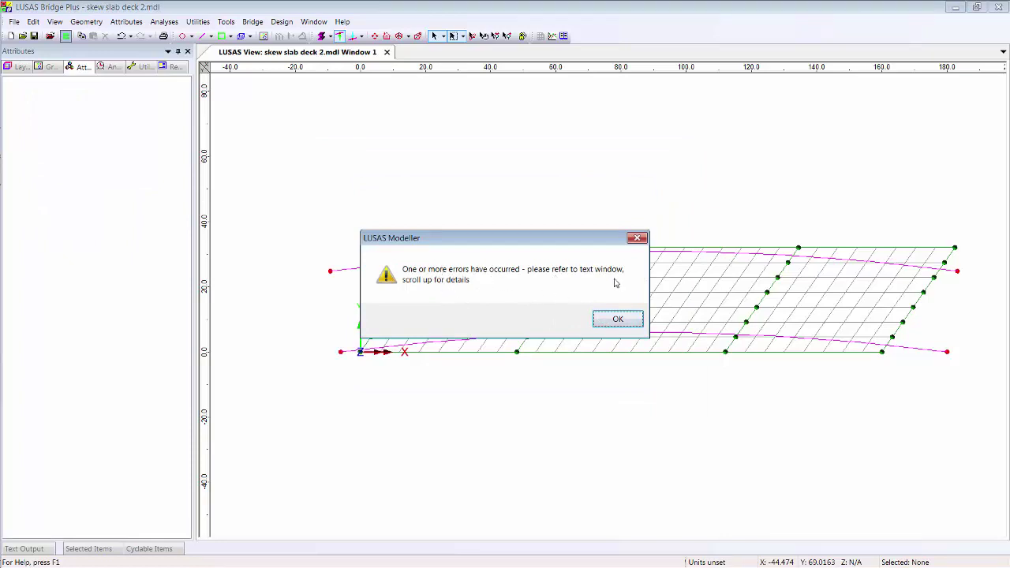
left_click(618, 319)
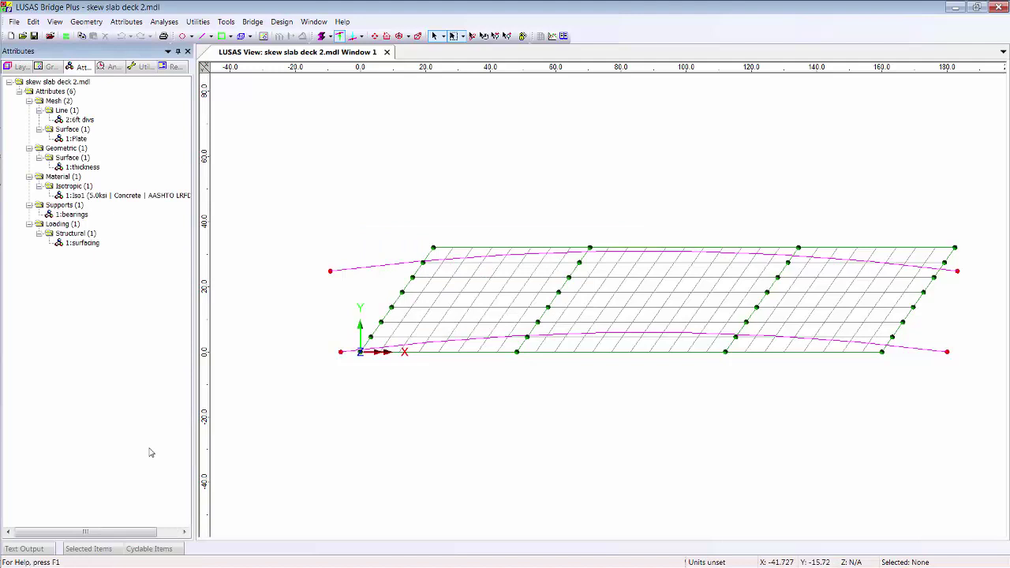
Step: From the missing-material message in the text output, clear the selection, select Planar surface 2, centre it on screen and indicate its location temporarily
left_click(36, 550)
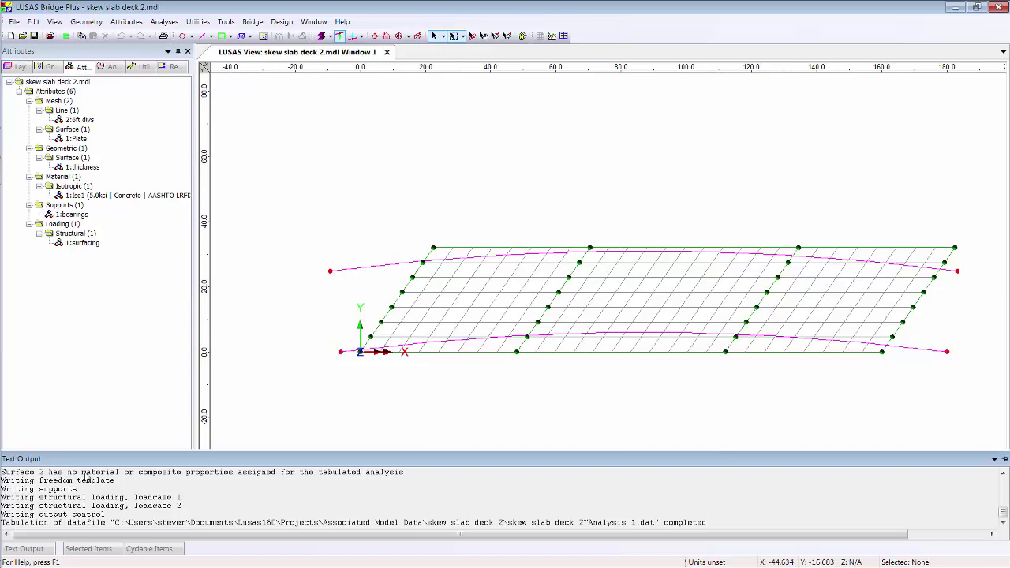
double_click(86, 478)
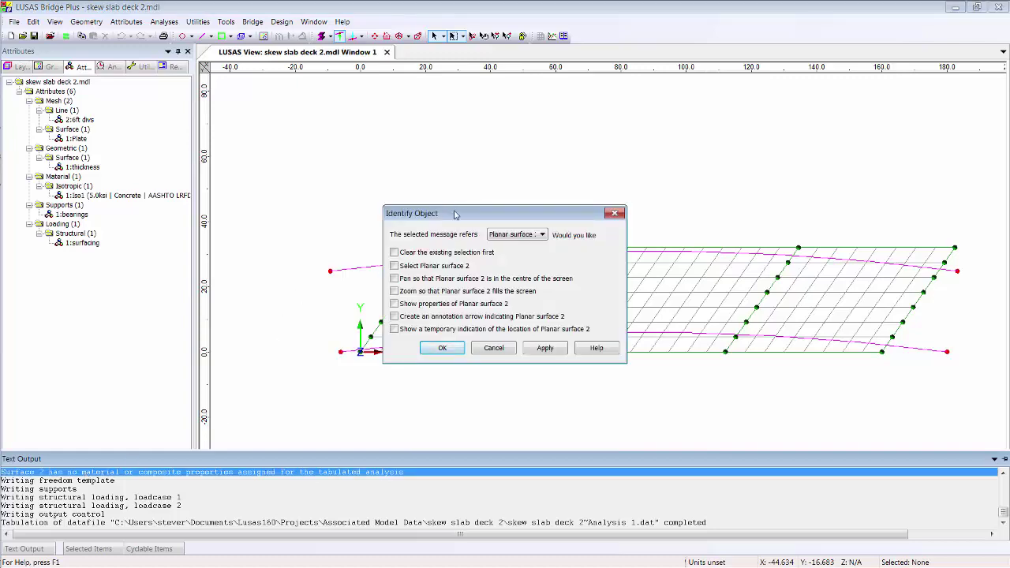
left_click_drag(454, 214, 209, 153)
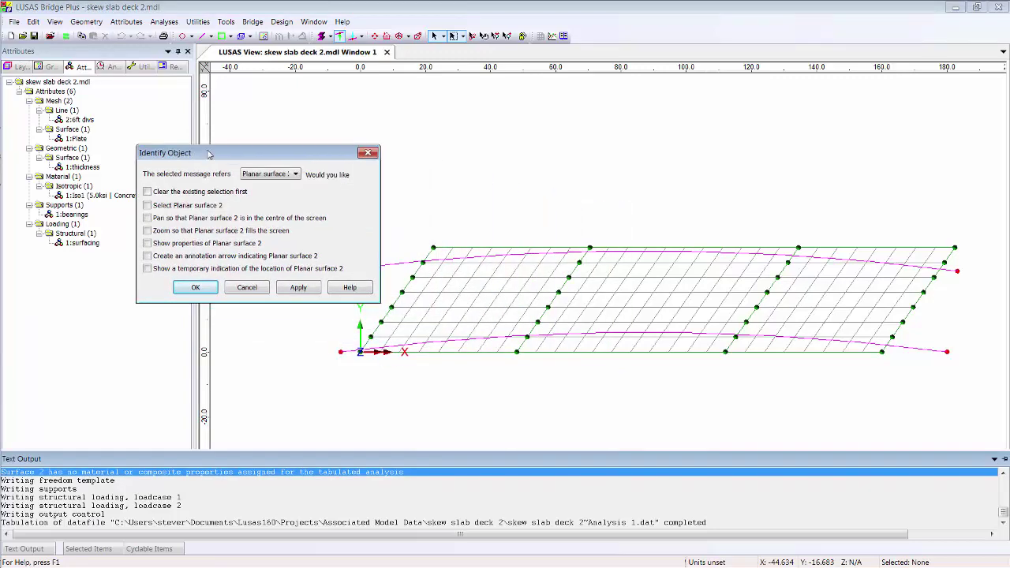
left_click(266, 175)
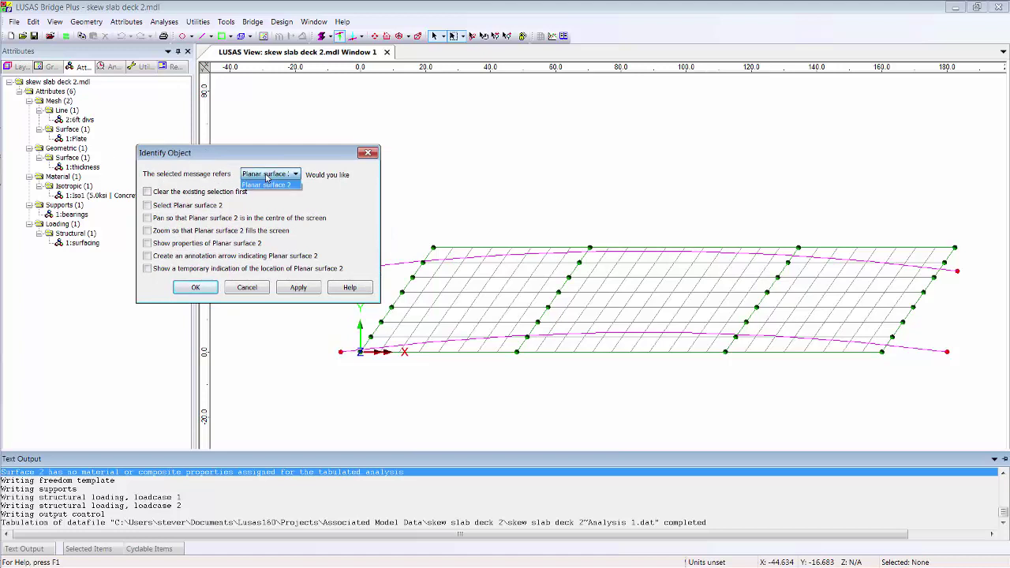
left_click(266, 176)
left_click(185, 194)
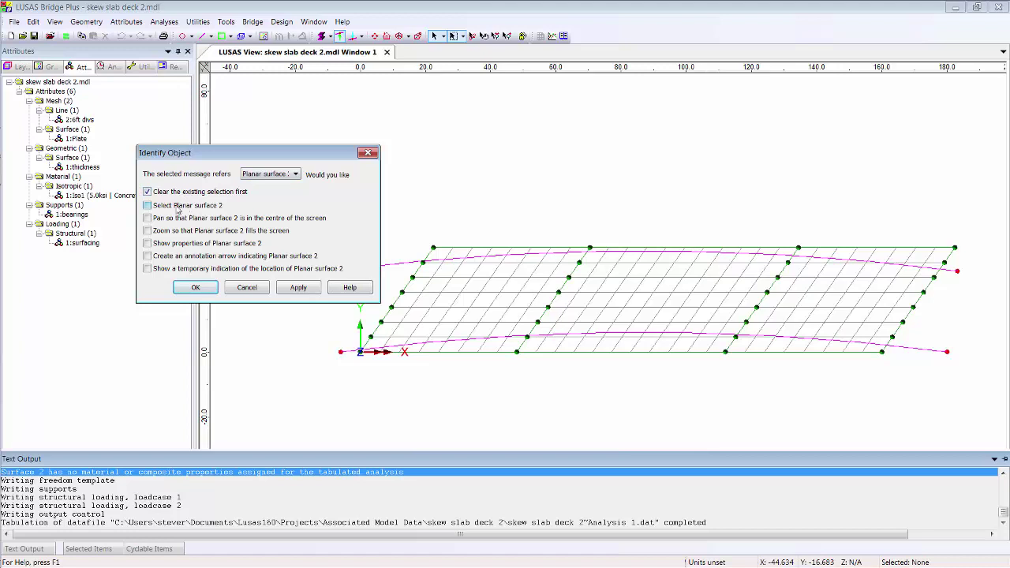
left_click(178, 208)
left_click(204, 219)
left_click(187, 269)
left_click(197, 288)
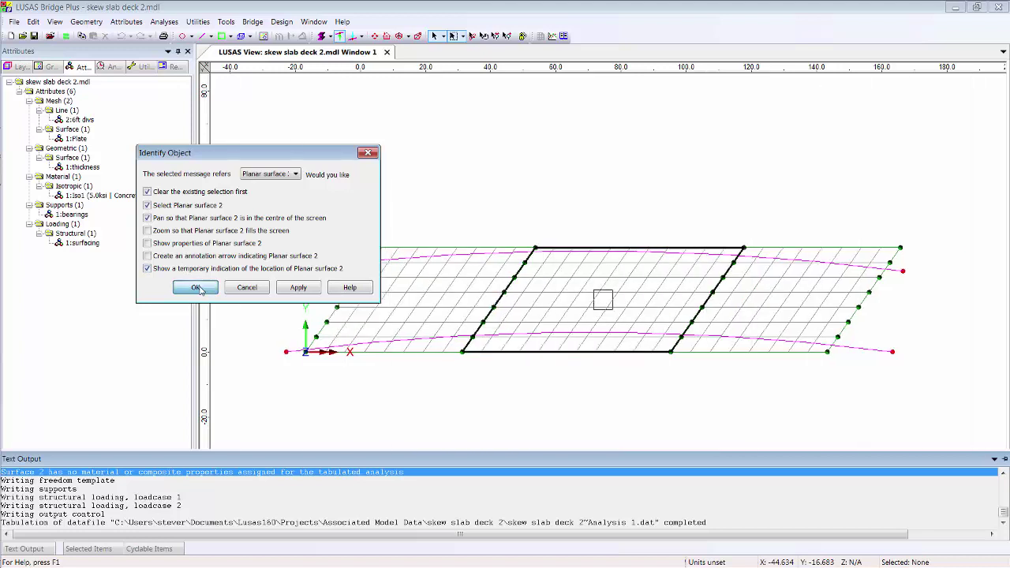
left_click(196, 288)
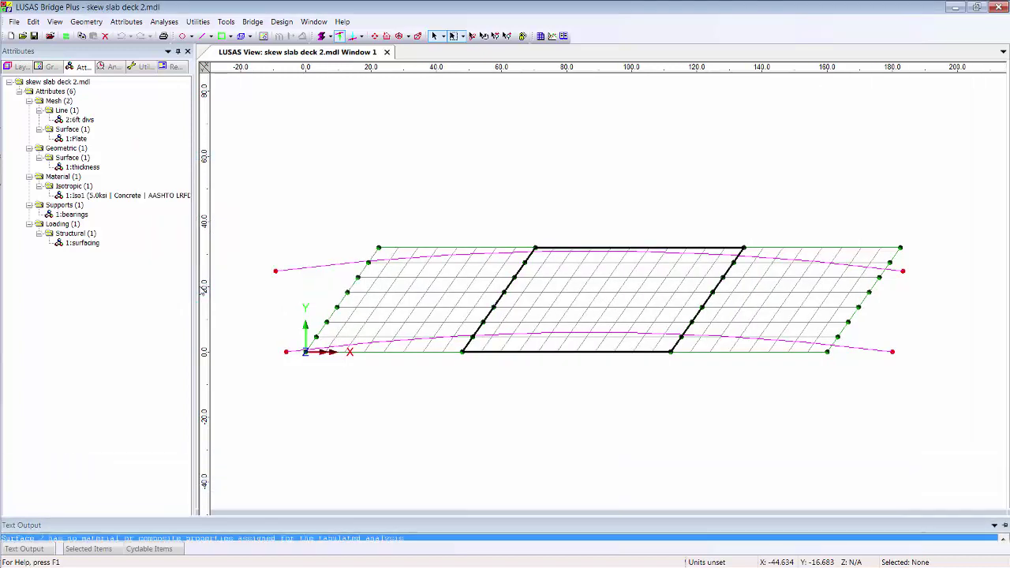
Step: Assign the Iso1 concrete material to the selected middle span surface and re-solve Analysis 1, saving the model under its current name
mouse_move(505, 316)
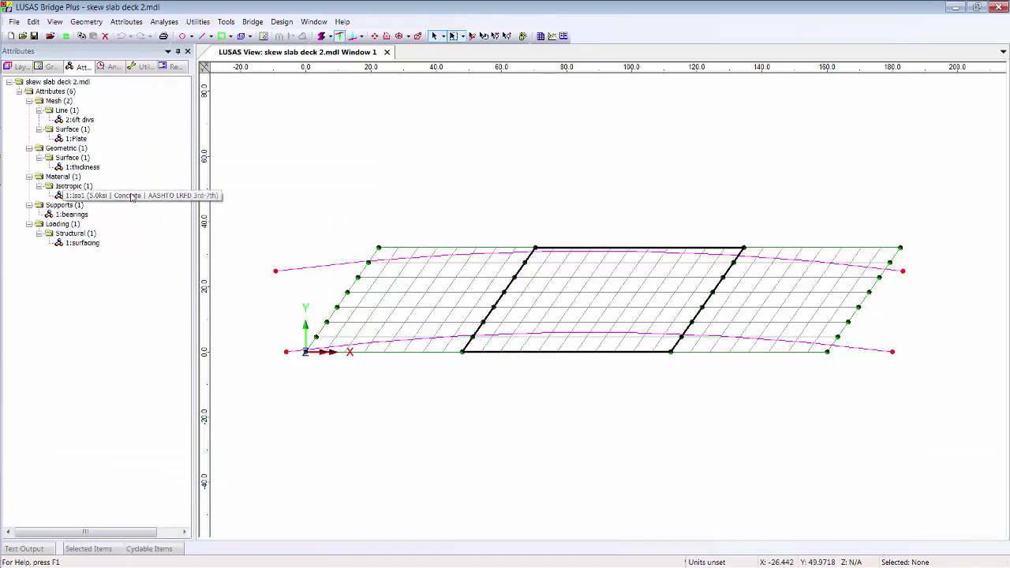
left_click(476, 207)
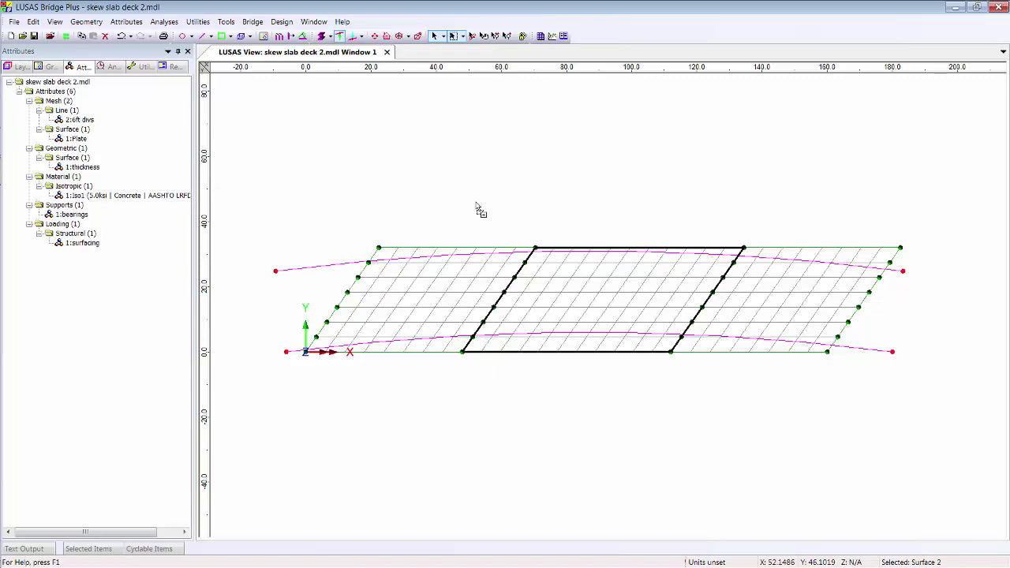
left_click(444, 194)
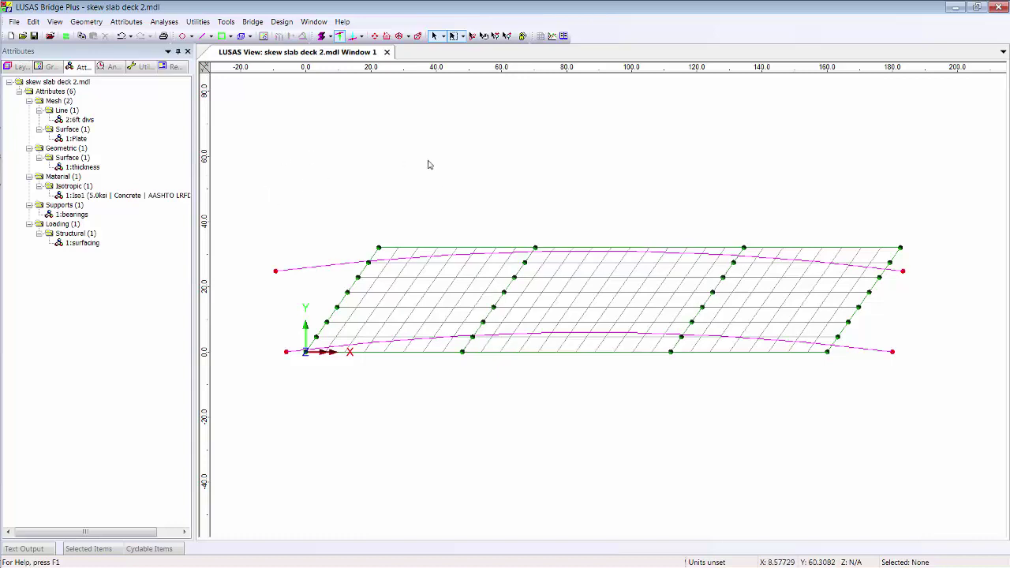
left_click(66, 36)
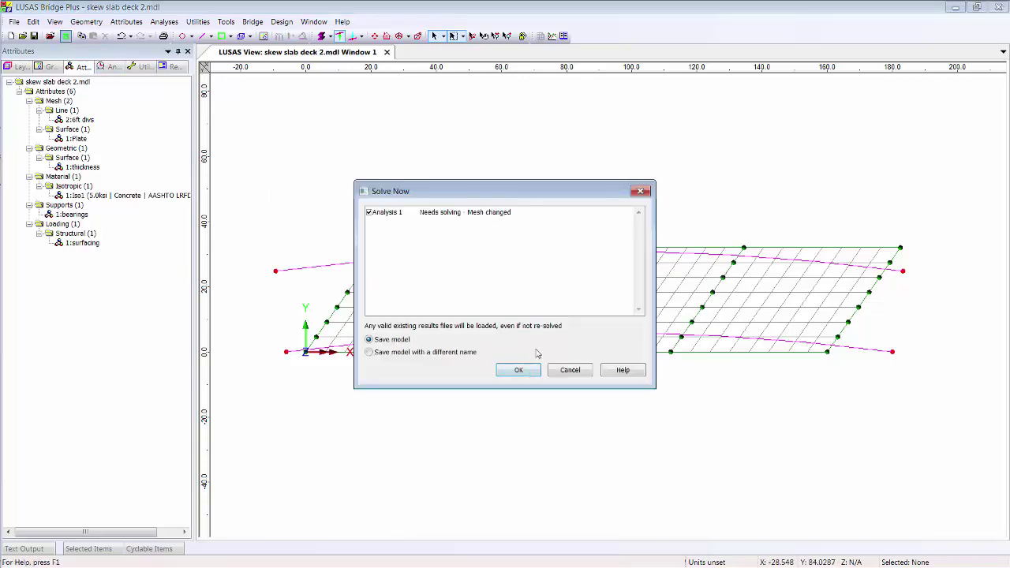
left_click(516, 369)
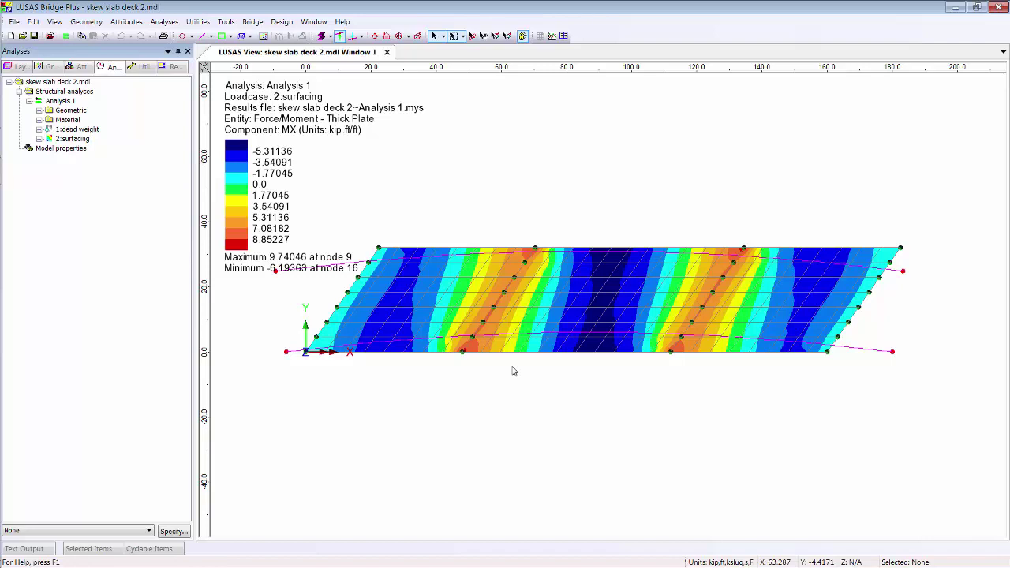
Step: Define a direct method influence attribute named moment for Force/Moment - Thick Plate, component Mx, in the Global direction
left_click(126, 21)
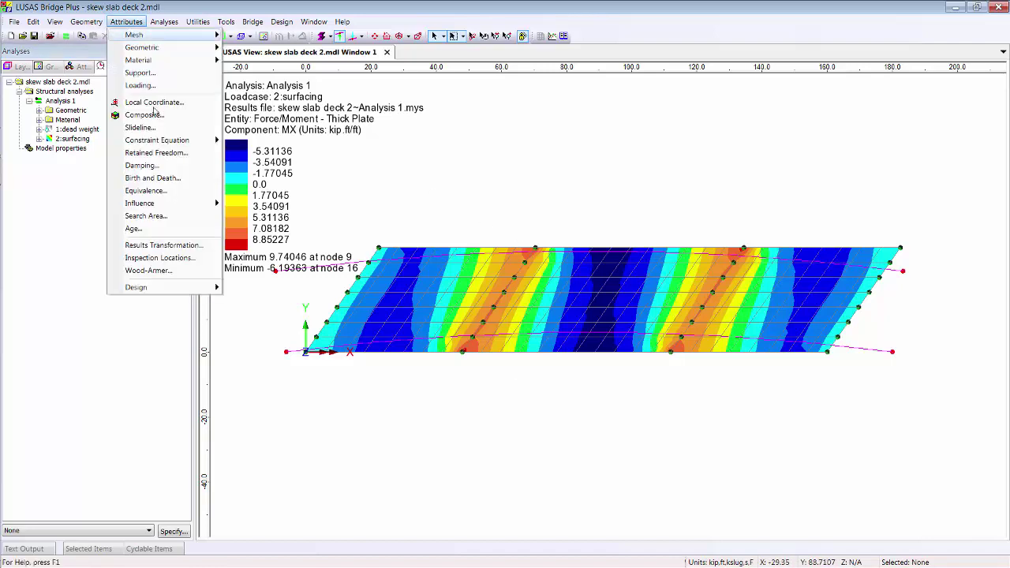
mouse_move(180, 202)
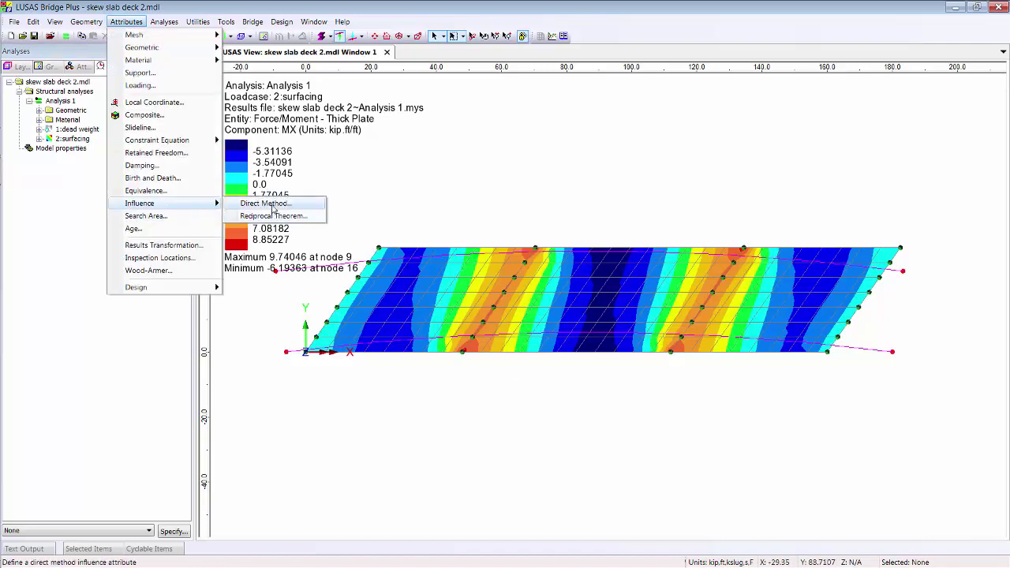
left_click(268, 204)
left_click(467, 232)
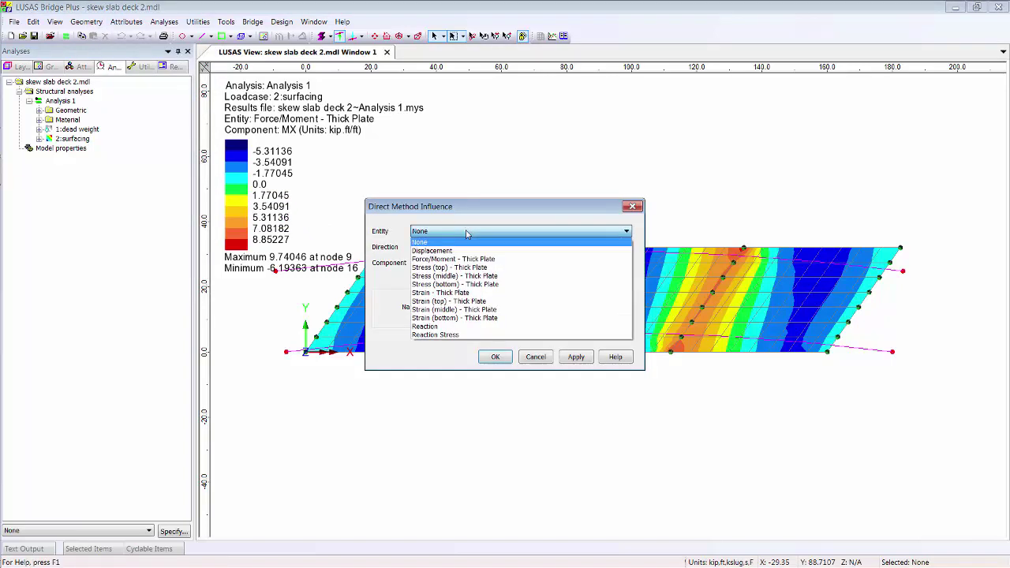
left_click(465, 259)
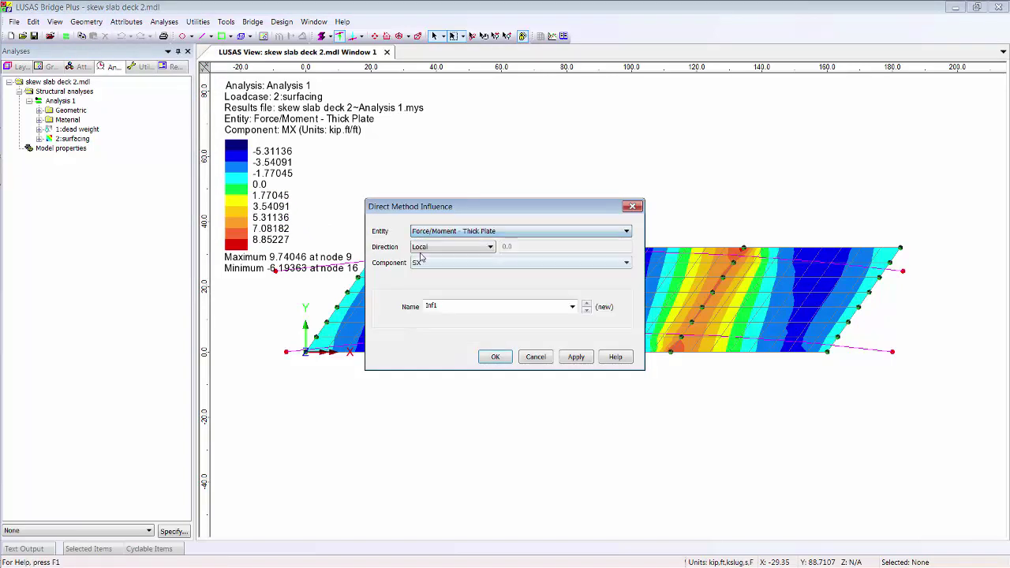
left_click(467, 261)
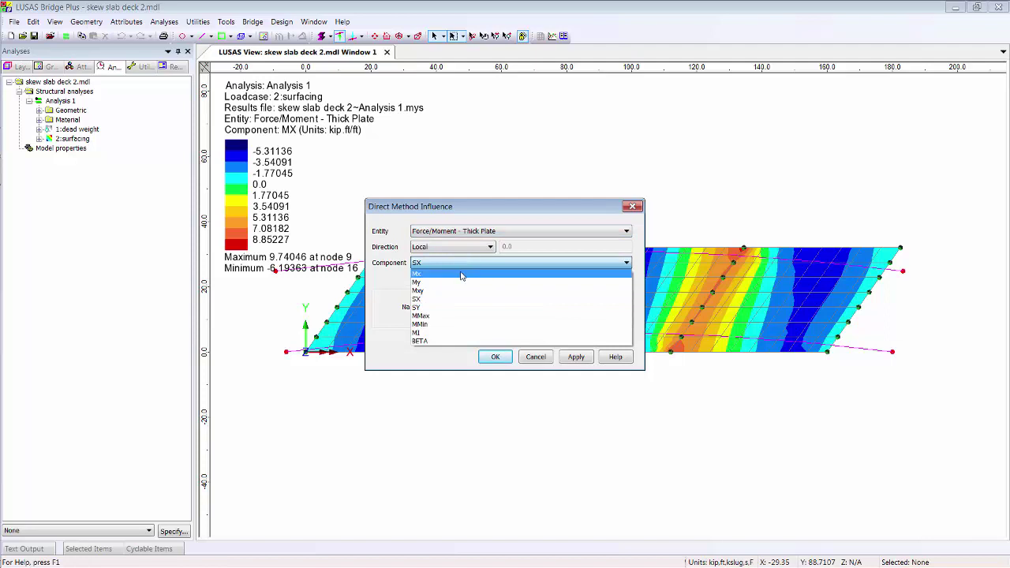
left_click(462, 275)
left_click(456, 247)
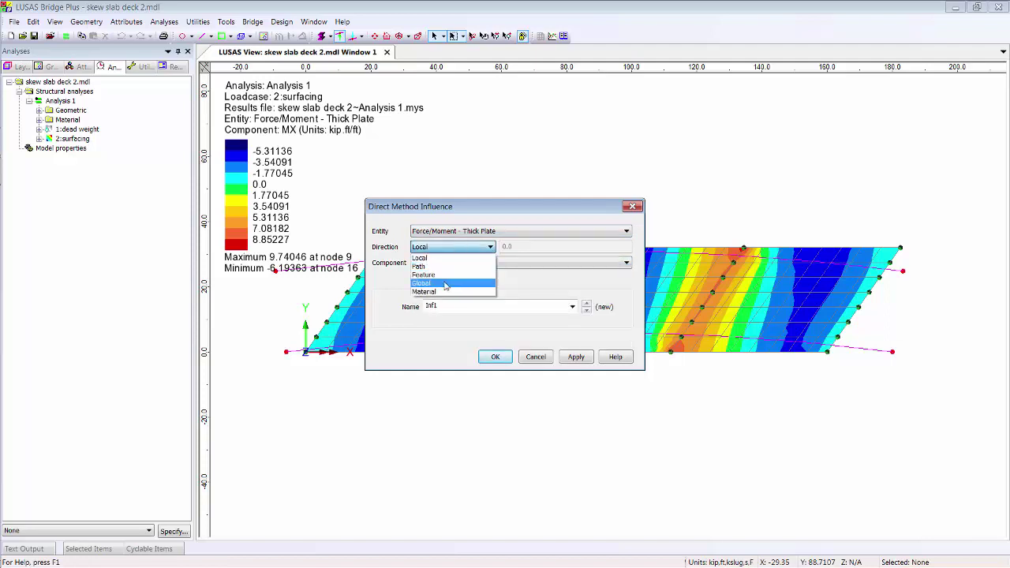
left_click(450, 271)
left_click_drag(489, 212, 319, 37)
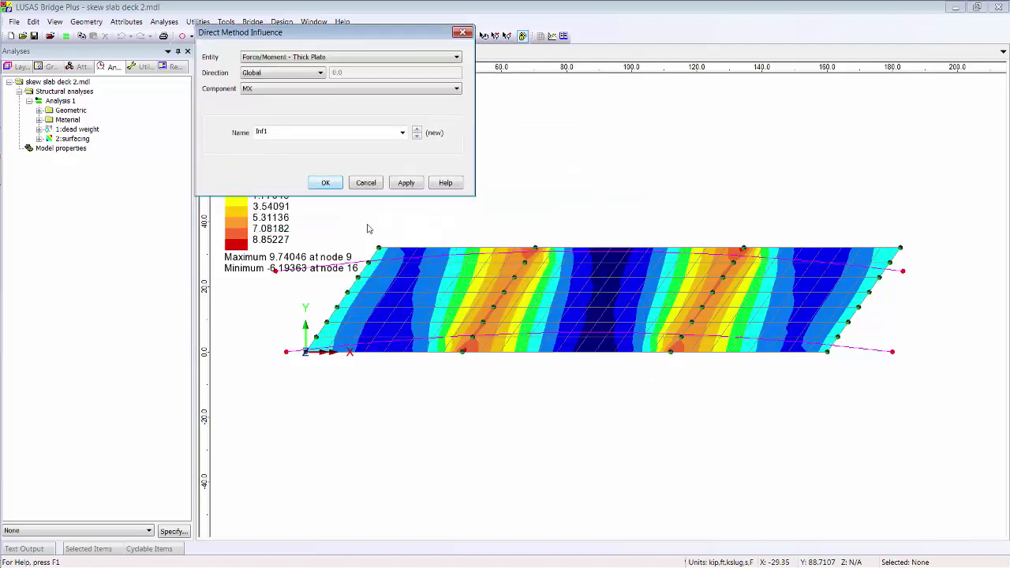
double_click(277, 130)
type("moment")
left_click(324, 183)
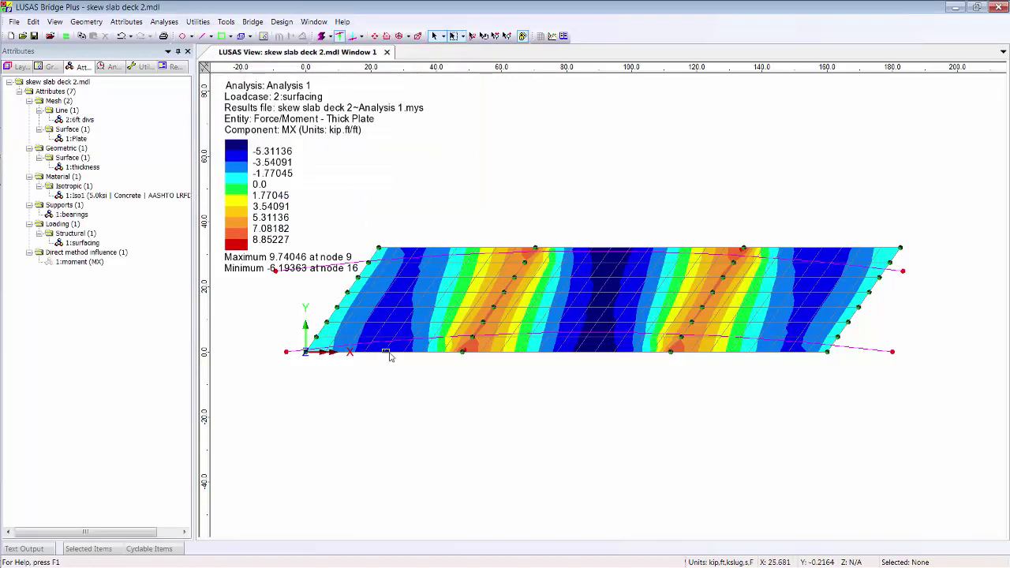
Step: Assign the moment influence to the selected first-span, first-pier and middle-span edge locations, loading the nodes in the Whole model search area
left_click(519, 248)
left_click(545, 248, "shift")
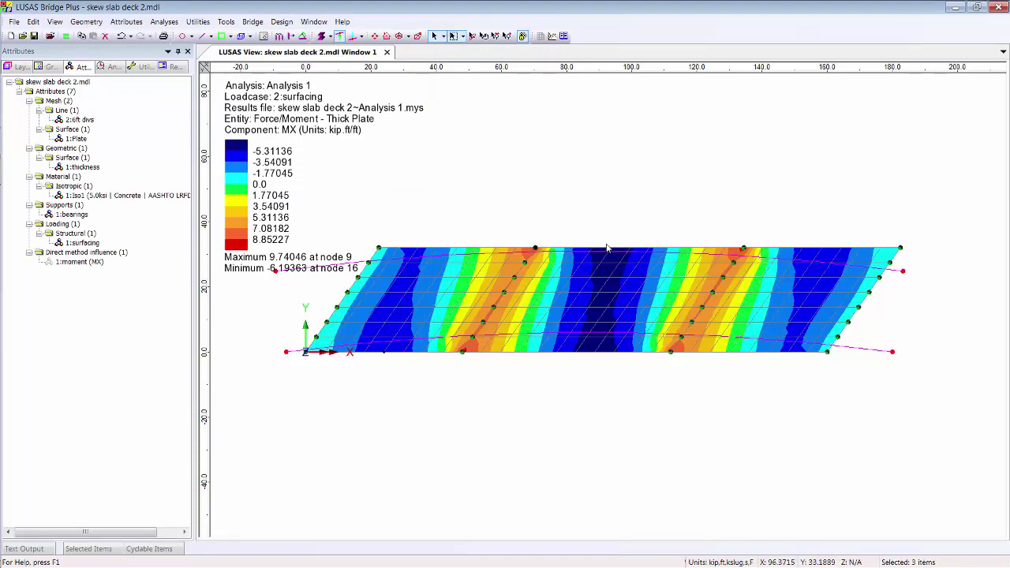
left_click(611, 249, "shift")
left_click_drag(96, 266, 486, 232)
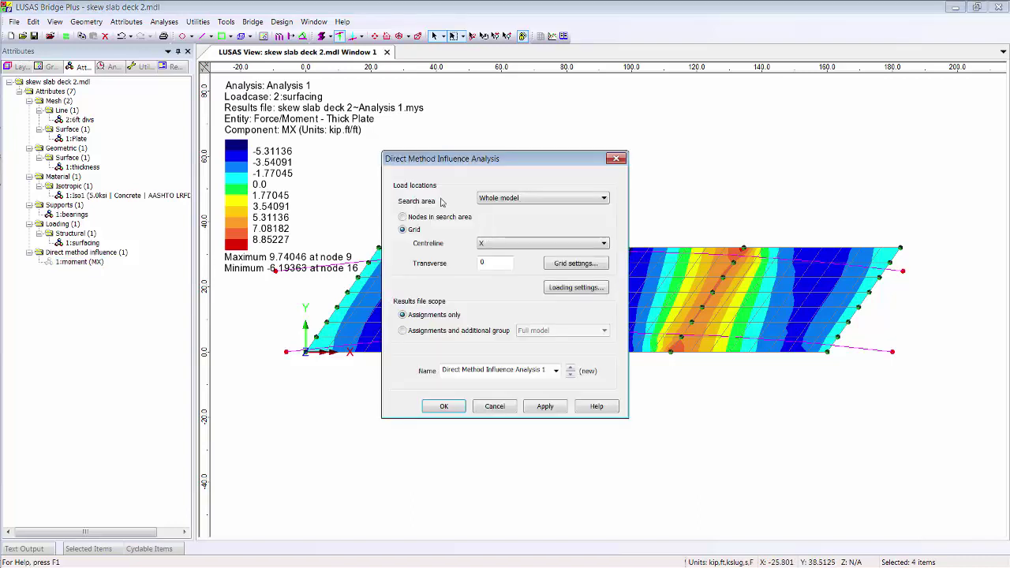
left_click(448, 218)
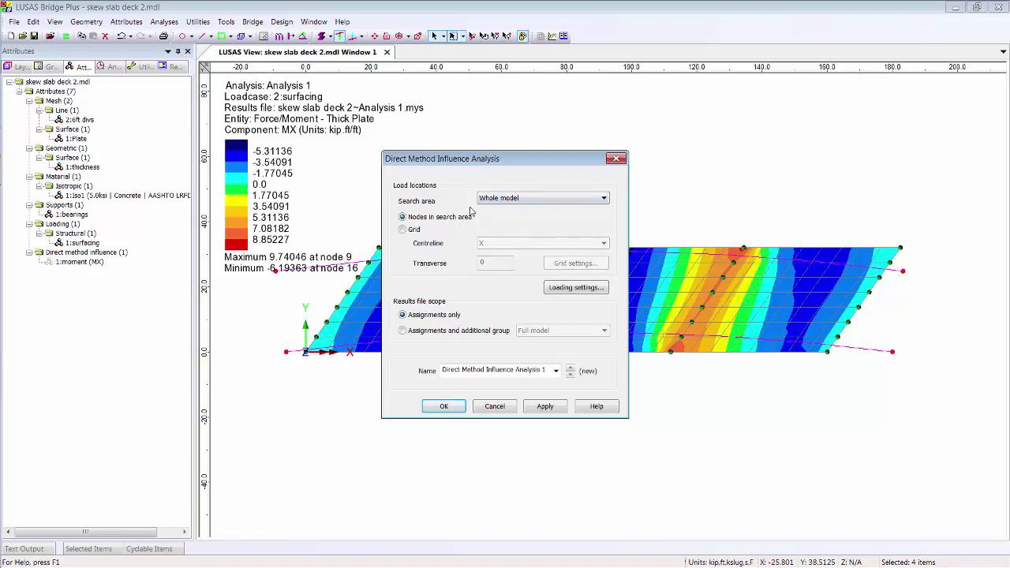
left_click(446, 406)
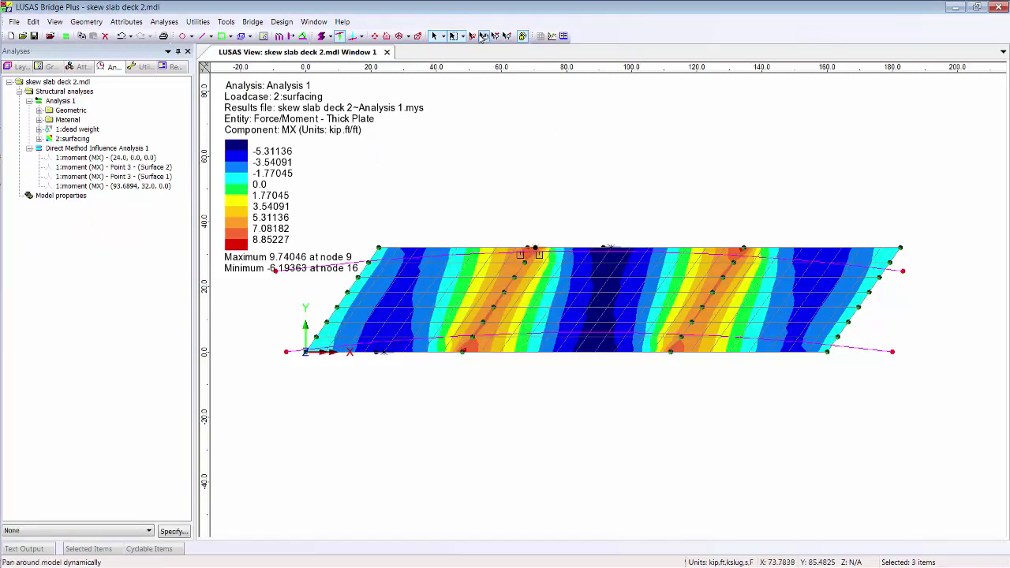
Step: Select the two curved curb lines running along the deck in plan view
left_click(472, 36)
left_click_drag(597, 394, 612, 251)
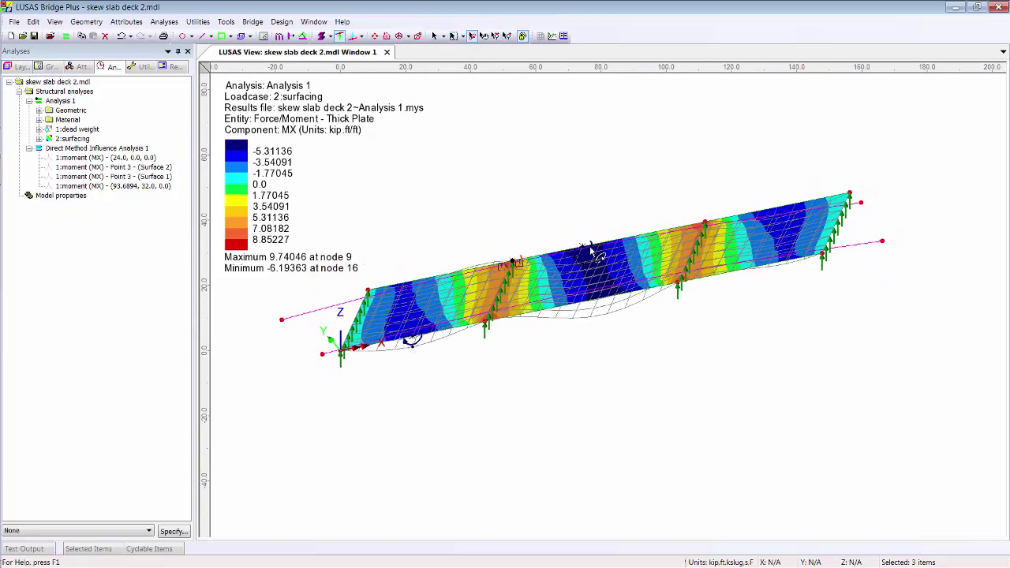
left_click(386, 36)
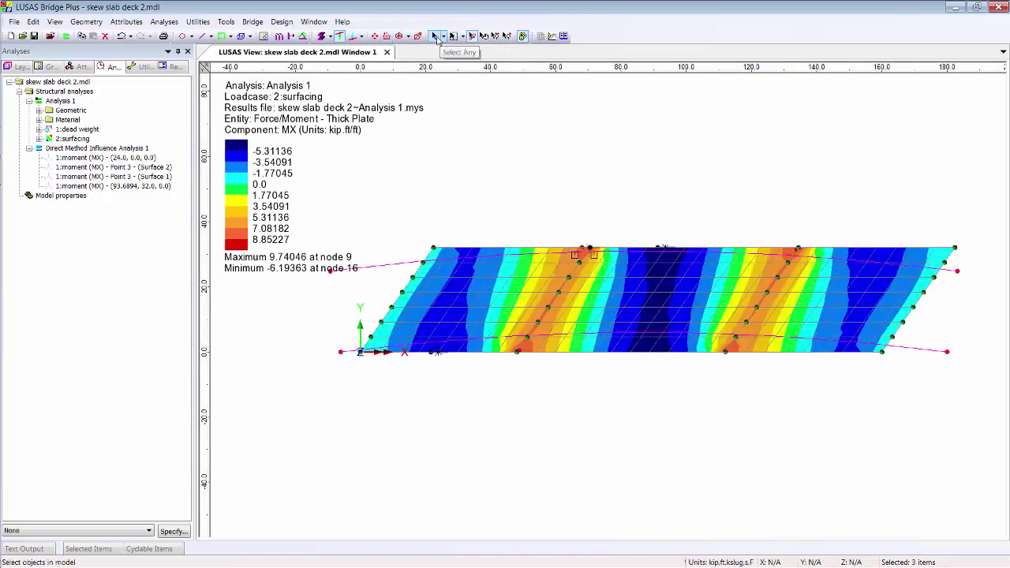
left_click(435, 36)
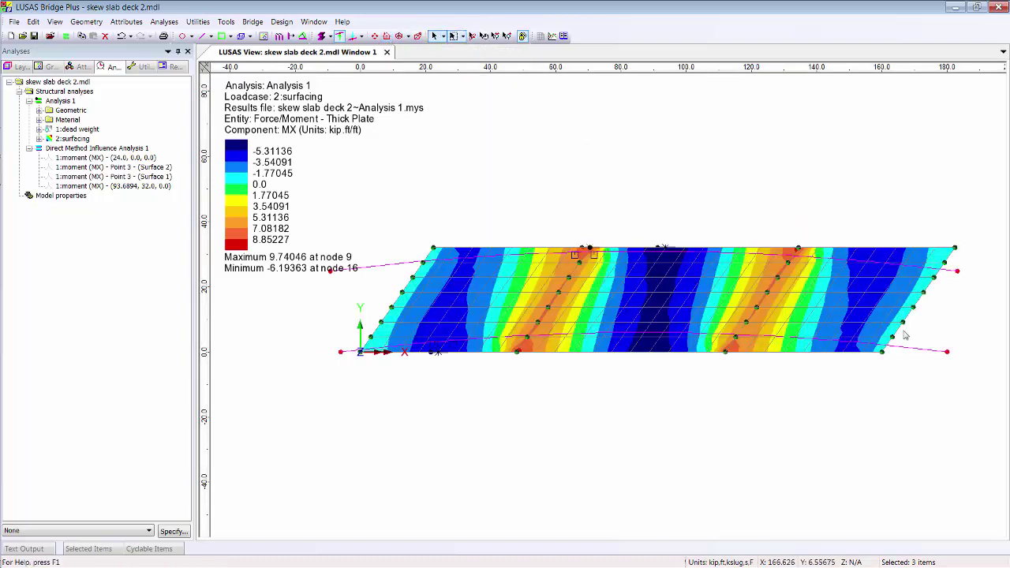
left_click(949, 273)
left_click(952, 273, "shift")
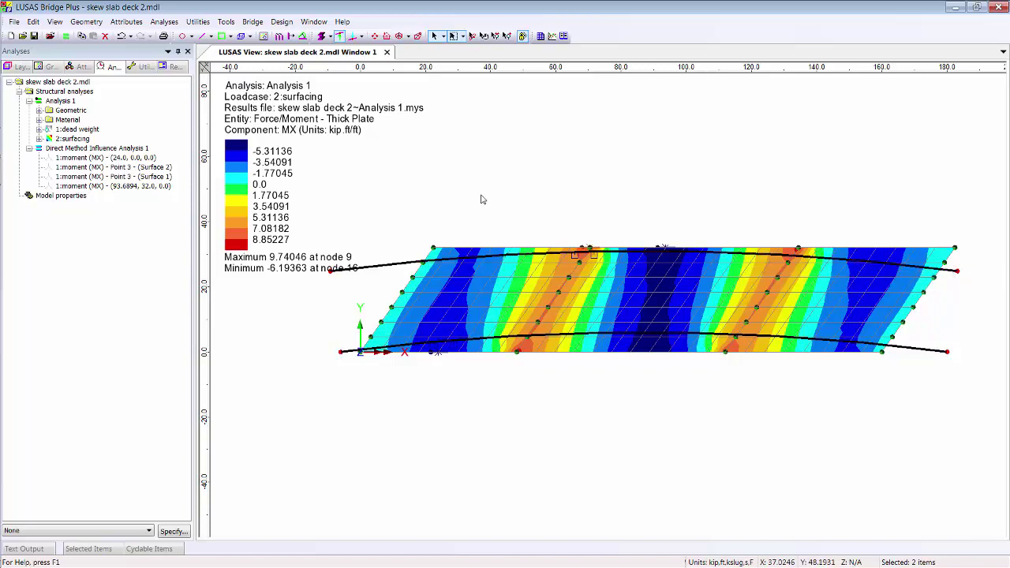
Step: Start a Vehicle Load Optimisation for United States of America using design code AASHTO LRFD 7th Ed - Florida (January 2014 to January 2017)
left_click(253, 22)
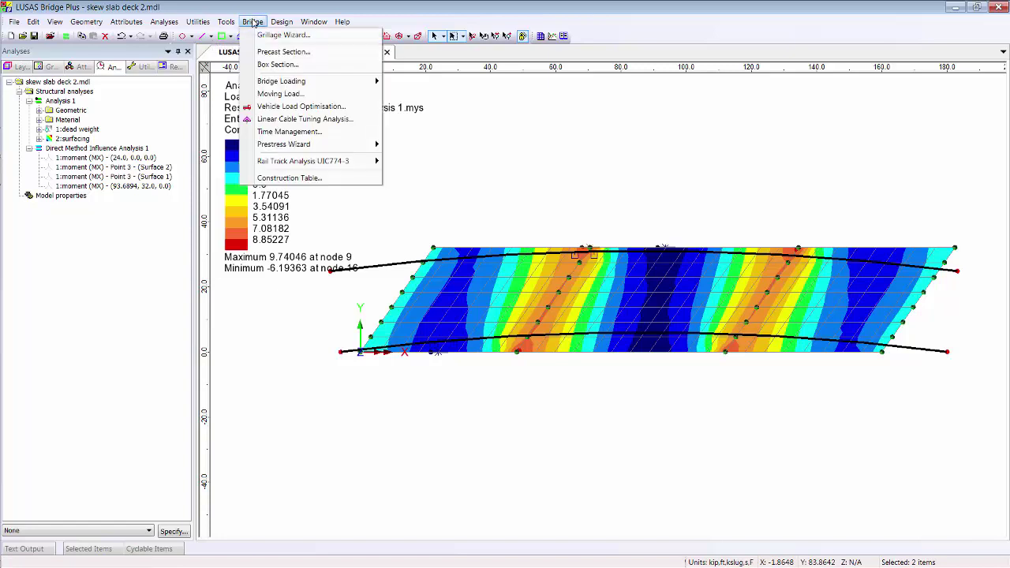
left_click(294, 108)
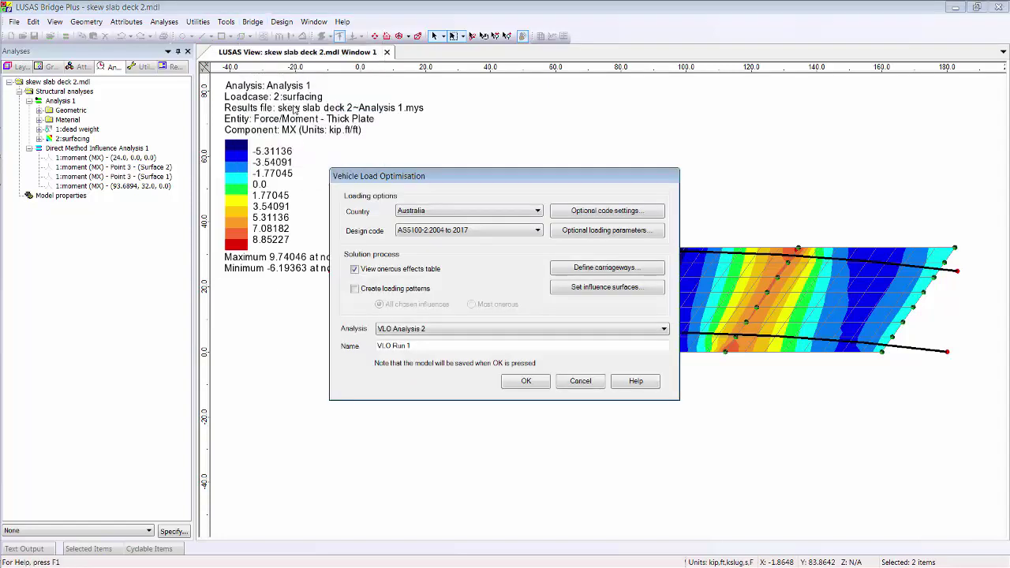
left_click(508, 212)
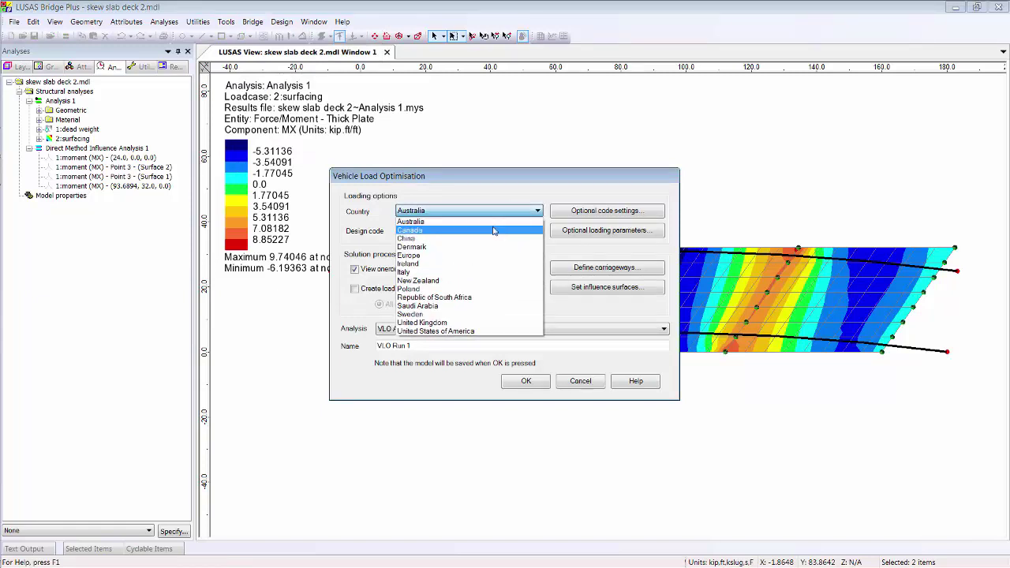
left_click(481, 332)
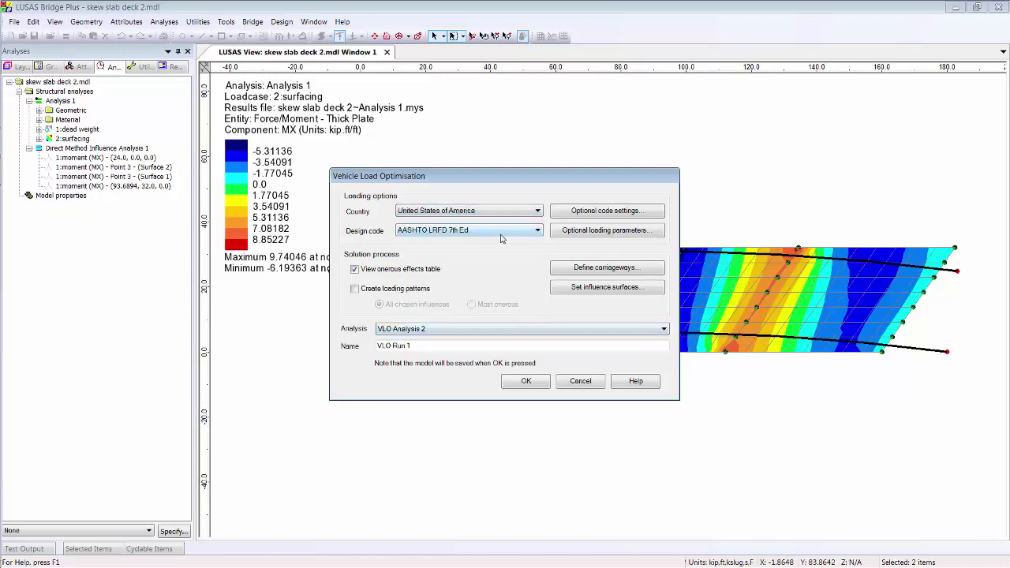
left_click(498, 230)
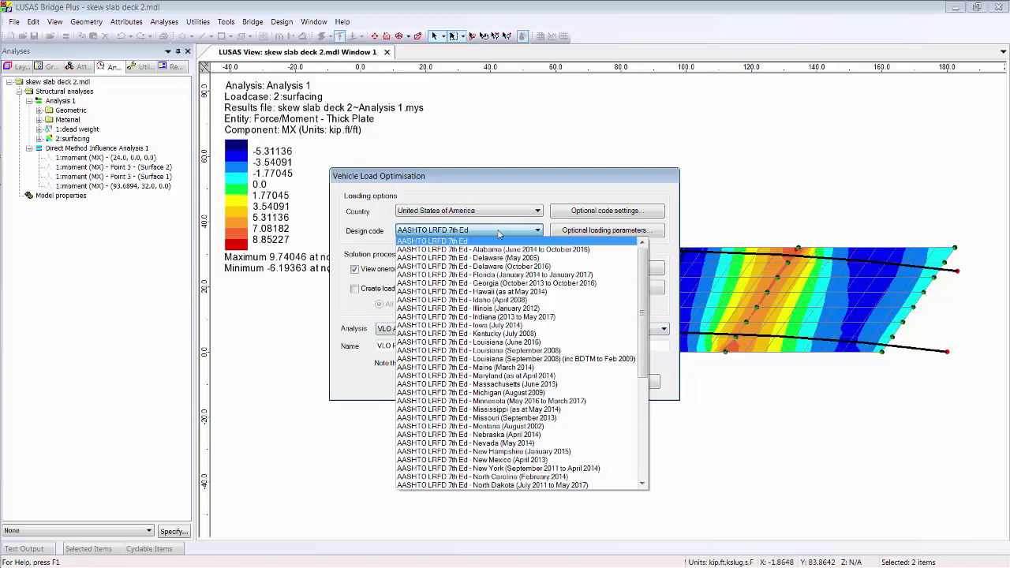
mouse_move(645, 266)
left_mouse_down()
mouse_move(655, 382)
mouse_move(647, 257)
left_mouse_up()
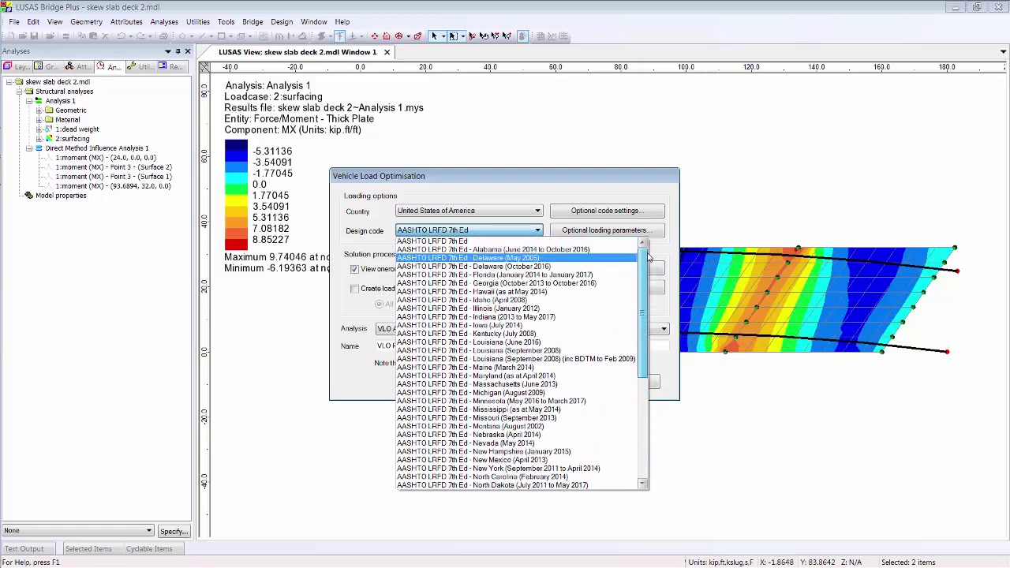
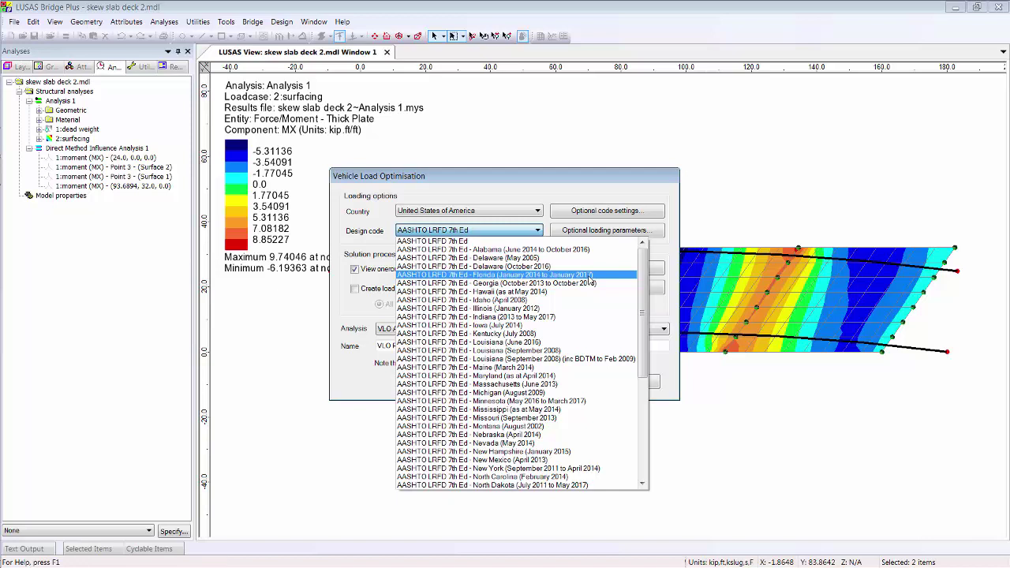
left_click(591, 278)
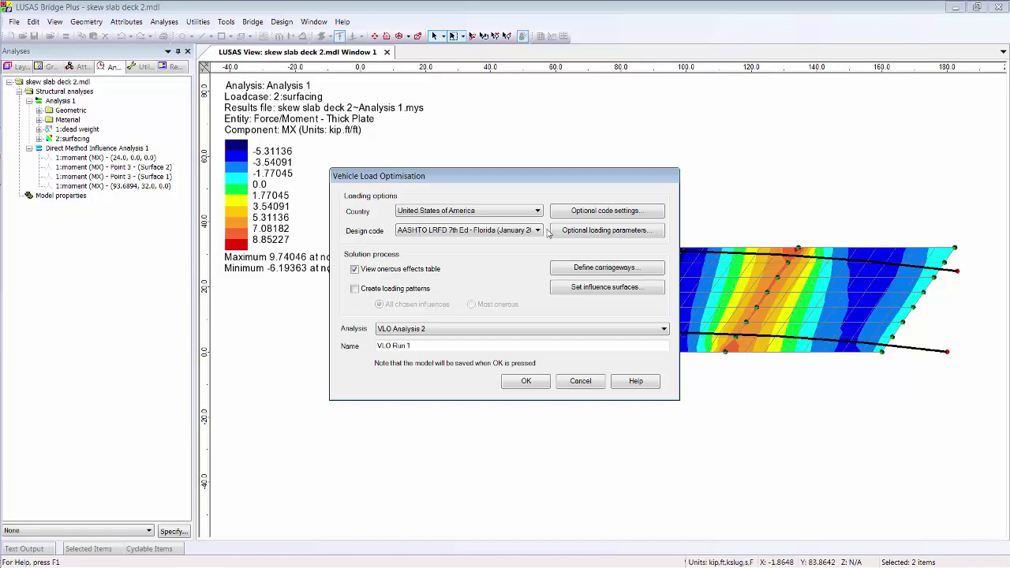
Step: In the optional code settings, request patterns only without global factors, keeping just Notional design load and excluding Strength II (Permit), Fatigue and Deflection
left_click(612, 208)
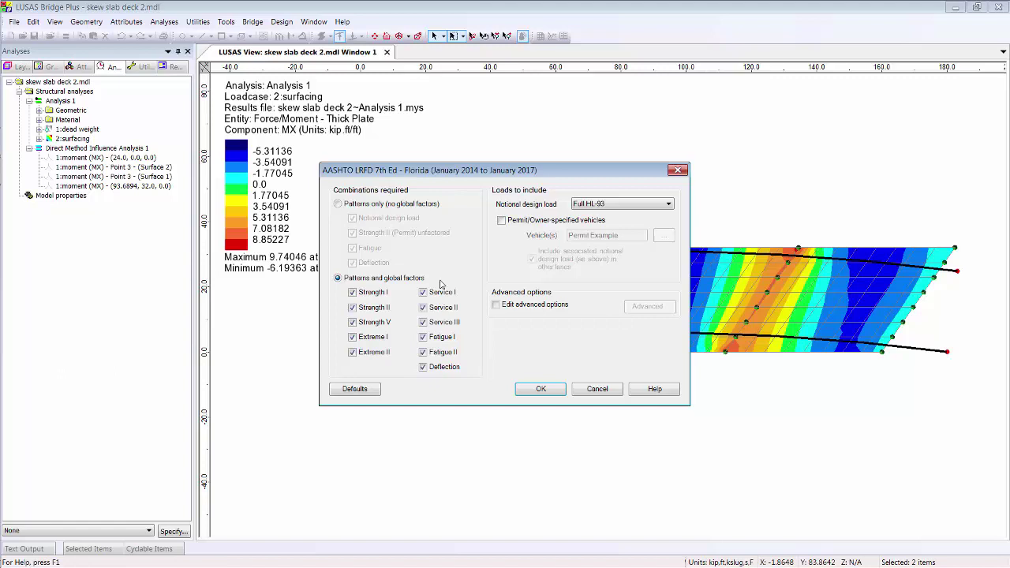
left_click(378, 207)
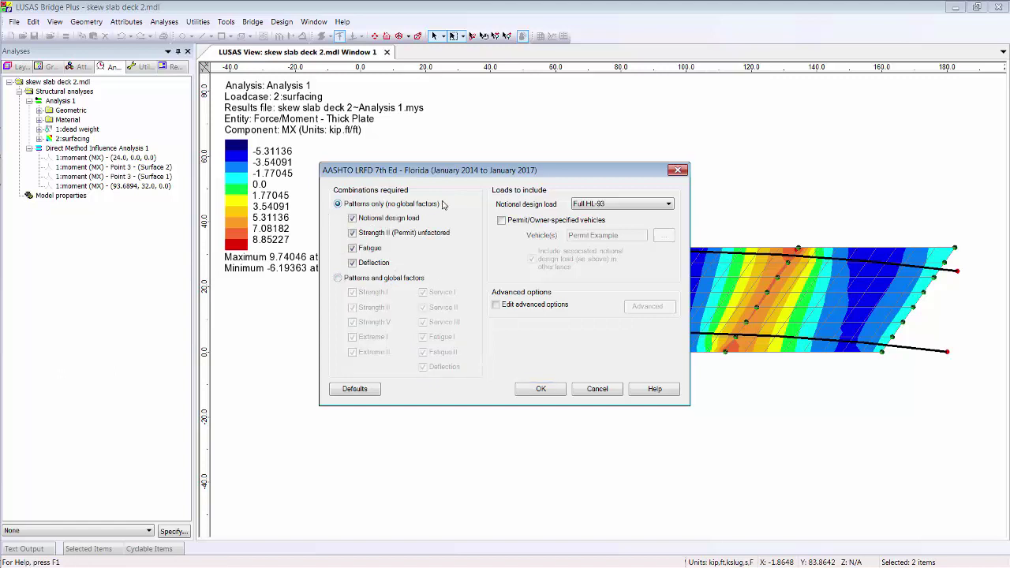
left_click(369, 234)
left_click(369, 247)
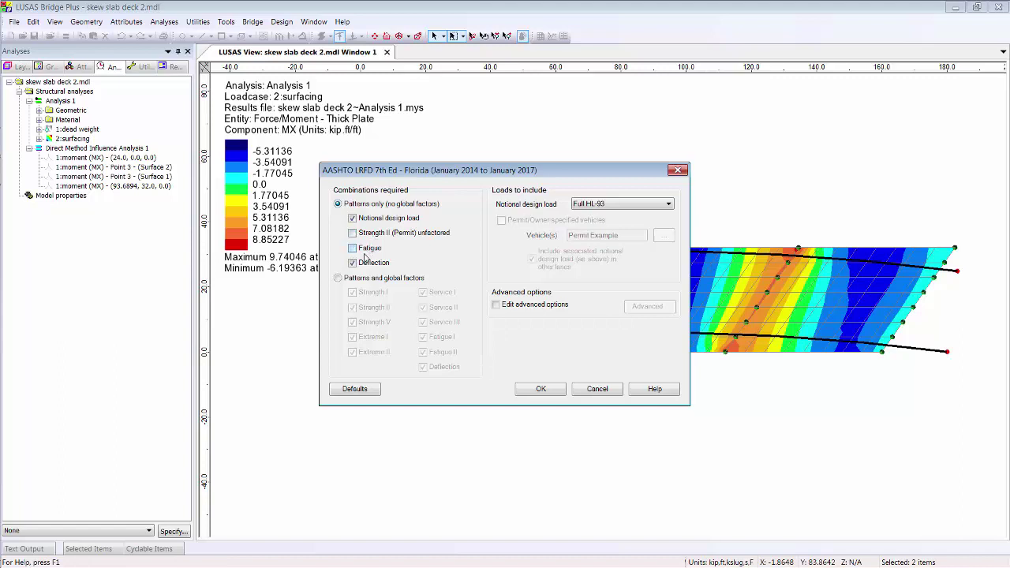
left_click(375, 264)
left_click(543, 389)
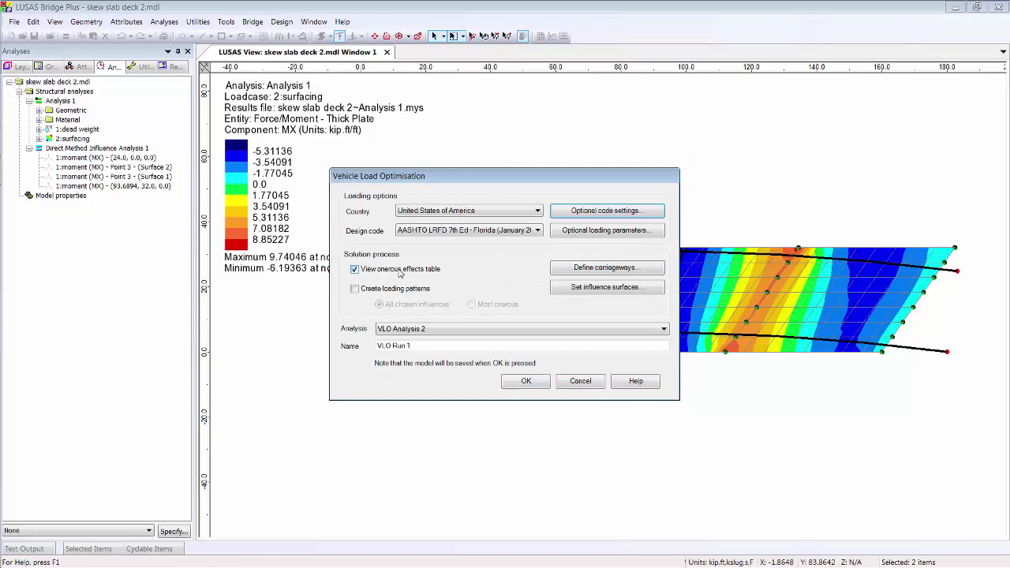
Step: Create loading patterns for all chosen influences instead of the onerous effects table, and define the curved carriageway with kerbs from the selected lines
left_click_drag(509, 176, 543, 191)
left_click_drag(530, 158, 526, 143)
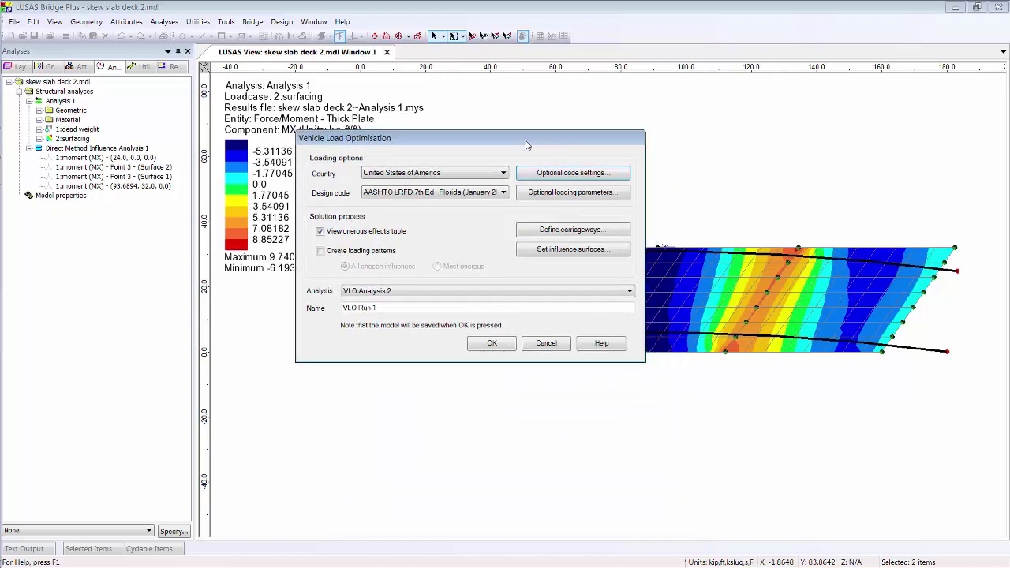
left_click(375, 252)
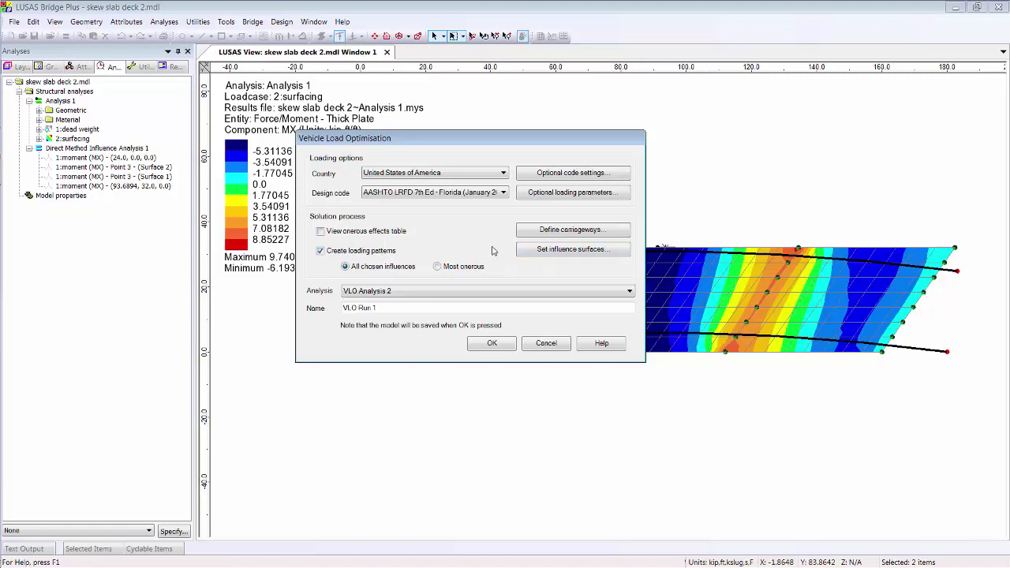
left_click(563, 231)
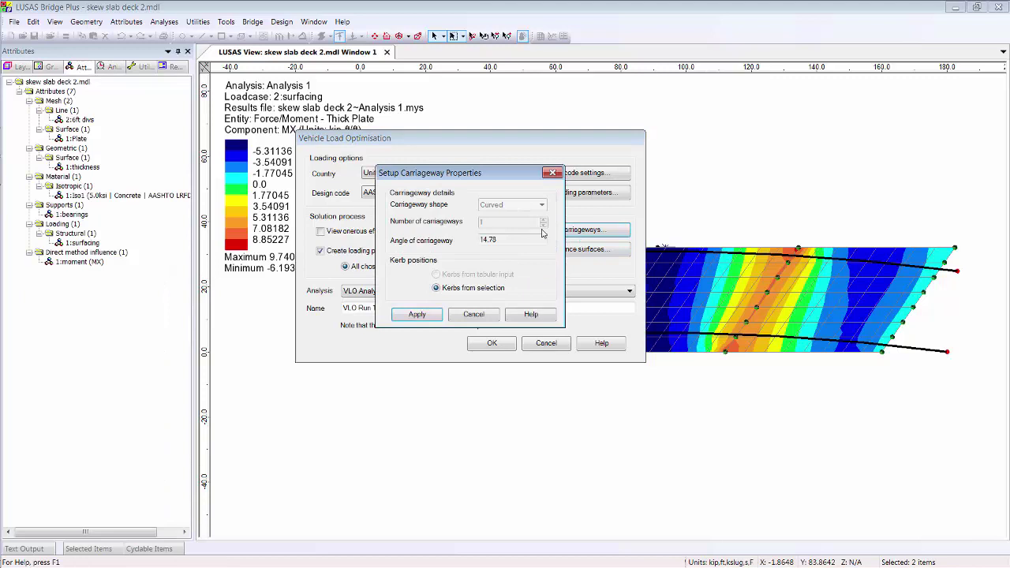
left_click(417, 315)
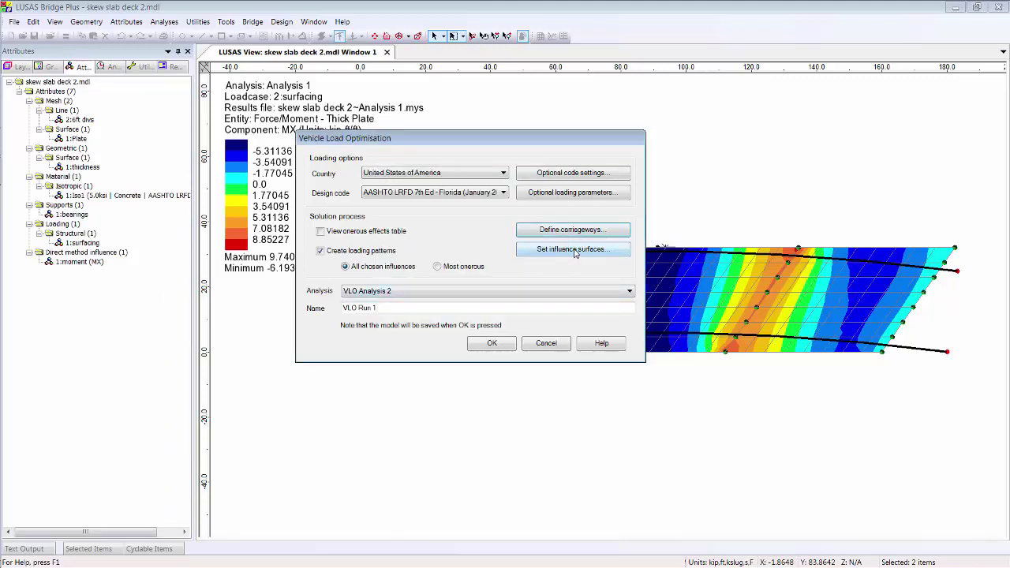
Step: Include all influence surfaces, analysing moment (MX) at (24.0, 0.0, 0.0) and (93.6894, 32.0, 0.0) for negative effects instead of positive
left_click(573, 249)
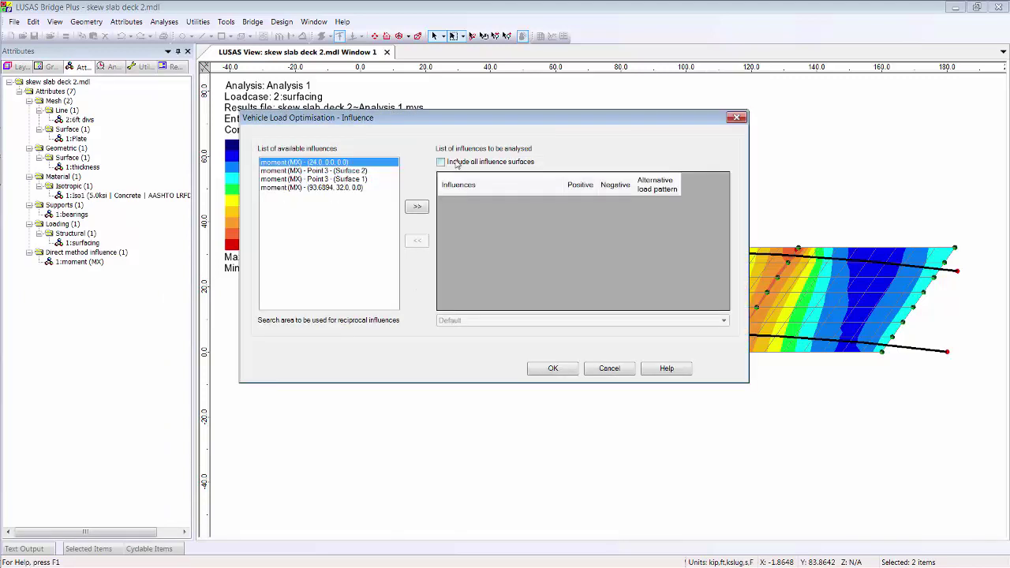
left_click(456, 163)
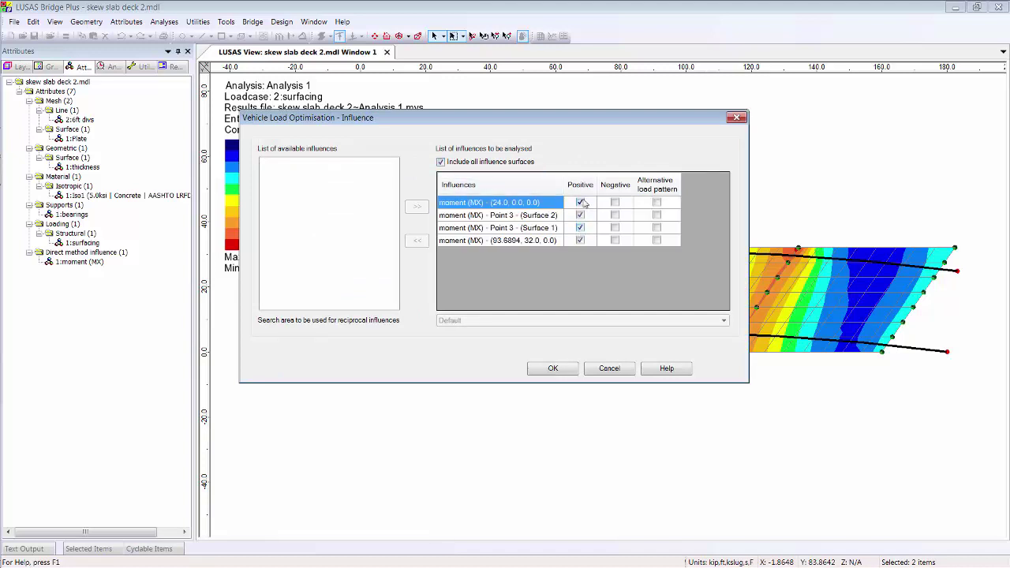
left_click(581, 203)
left_click(580, 241)
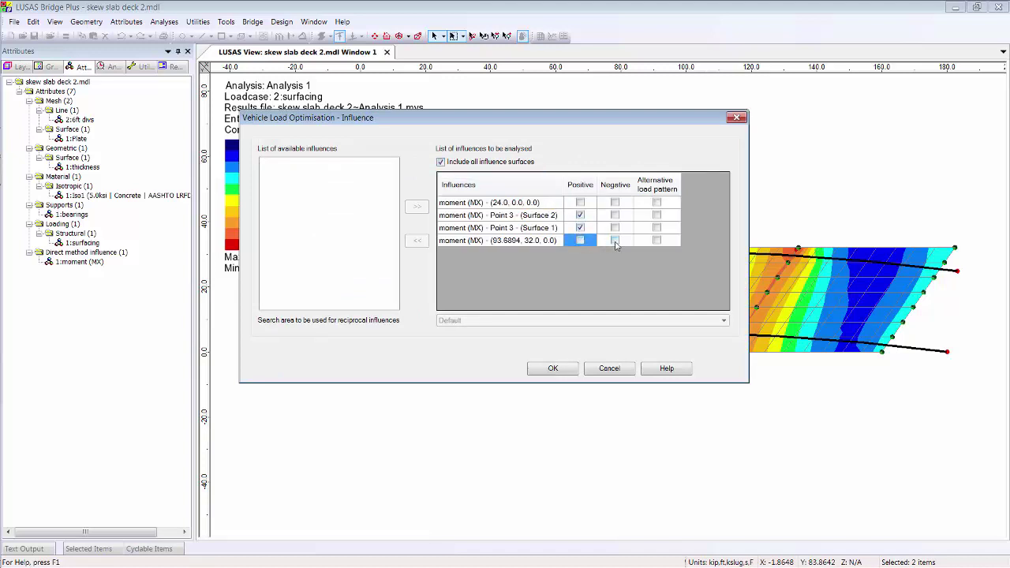
left_click(614, 240)
left_click(614, 203)
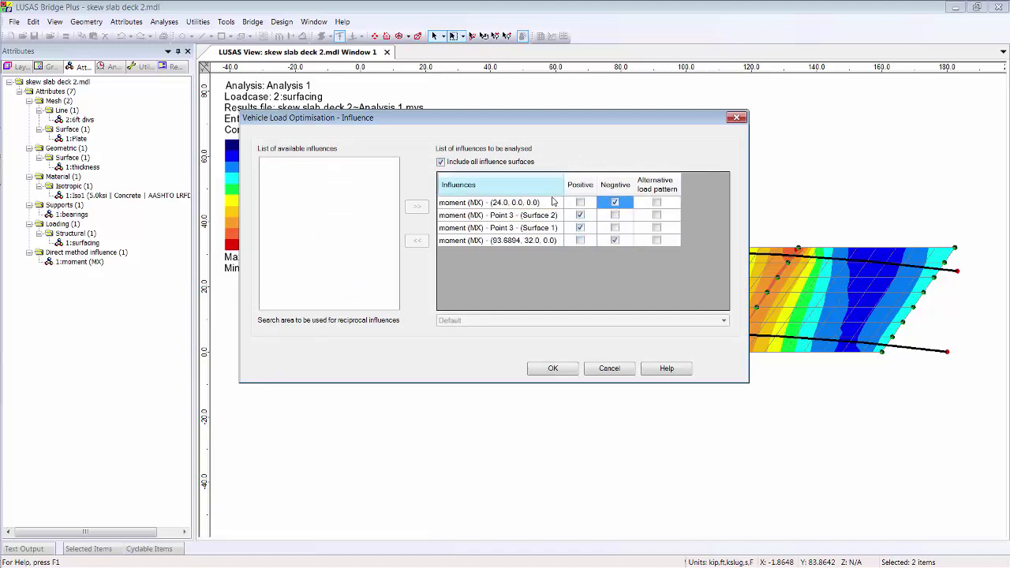
Step: Enable the alternative load pattern for both Point 3 influences (Surface 2 and Surface 1) and run the Vehicle Load Optimisation
left_click(656, 215)
left_click(656, 227)
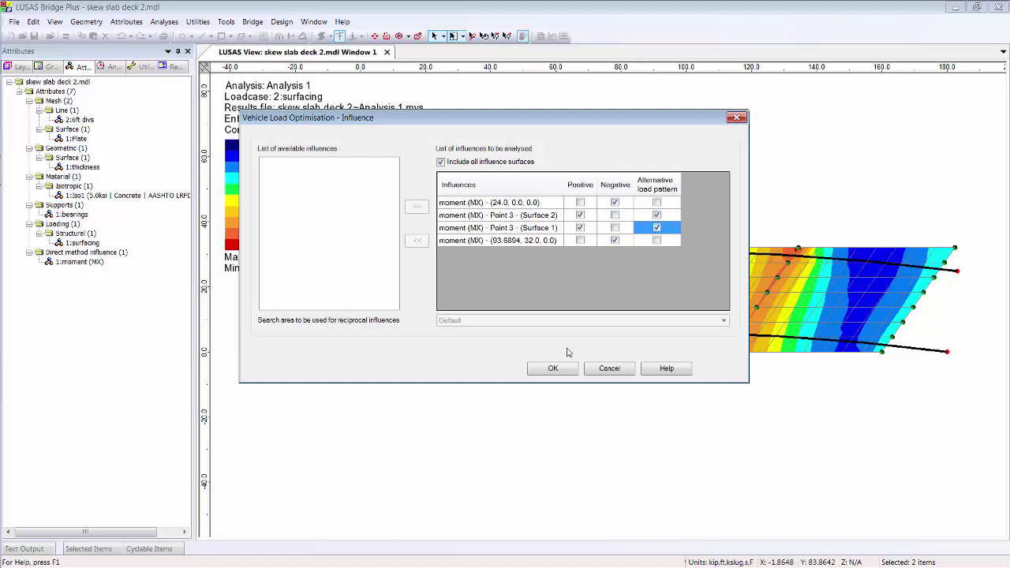
left_click(555, 368)
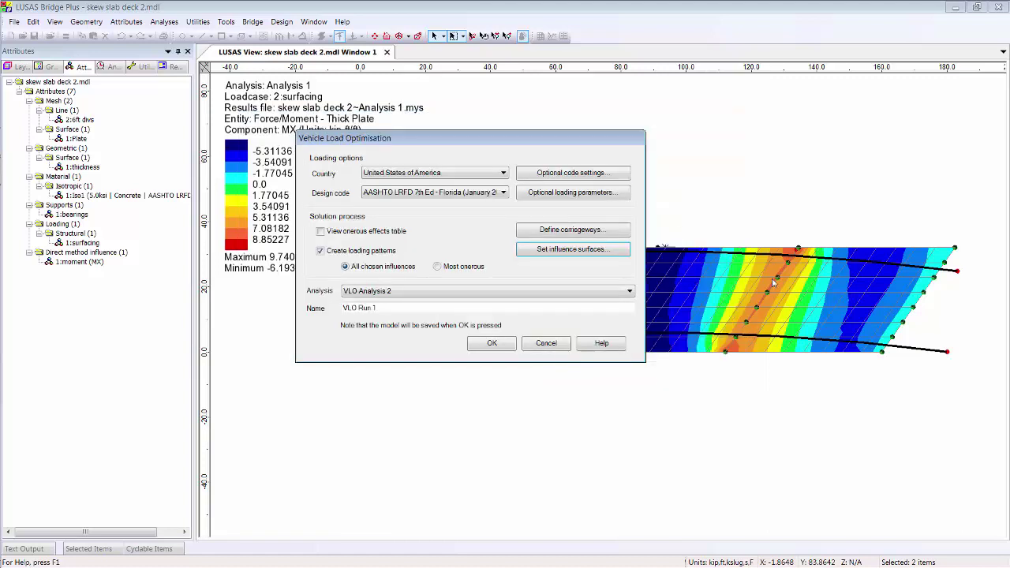
left_click(499, 348)
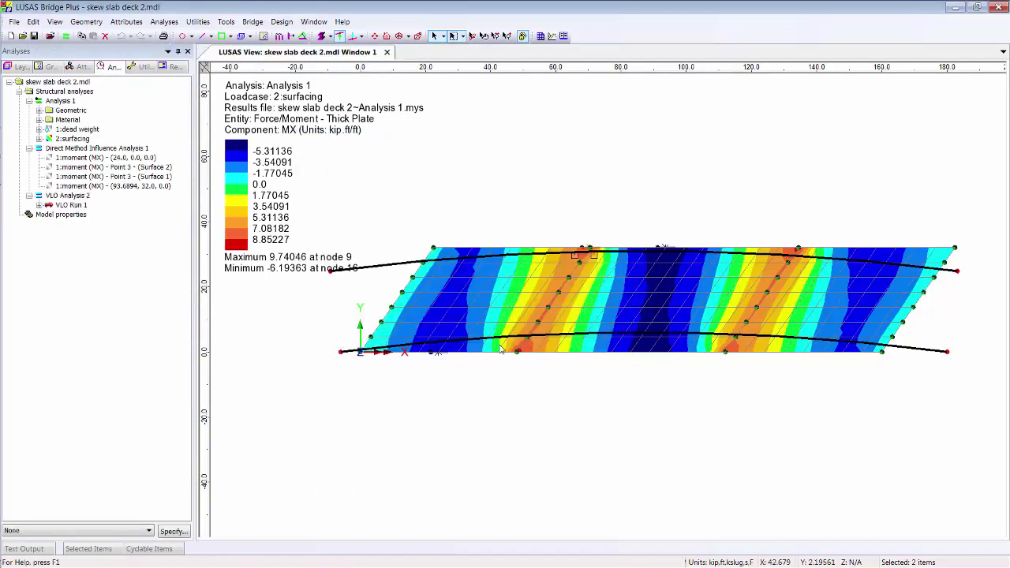
Step: Set the negative loading pattern for moment (MX) at (24.0, 0.0, 0.0) active and examine its vehicle loads in 3D and plan
mouse_move(499, 349)
left_click(40, 206)
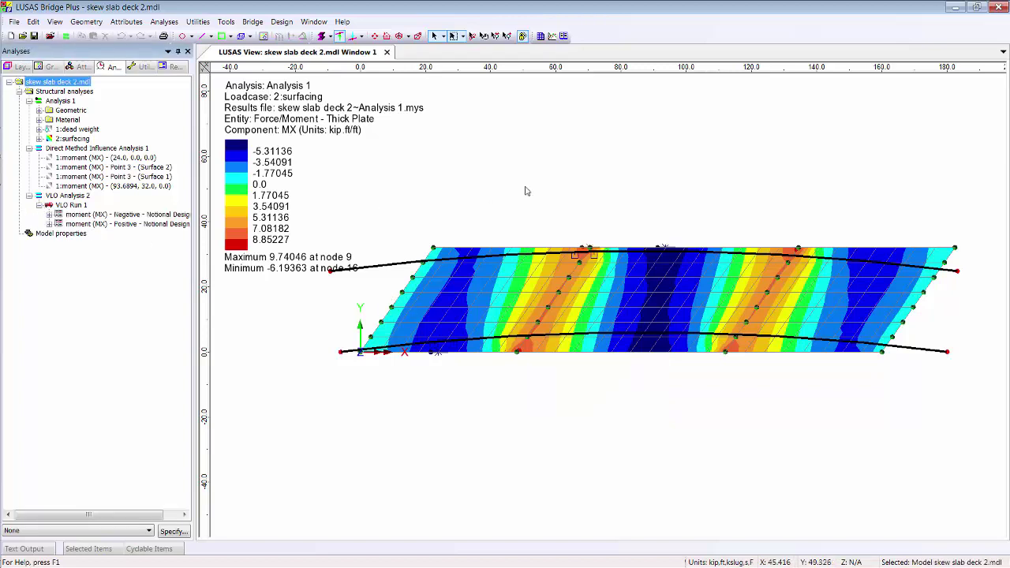
left_click(946, 351)
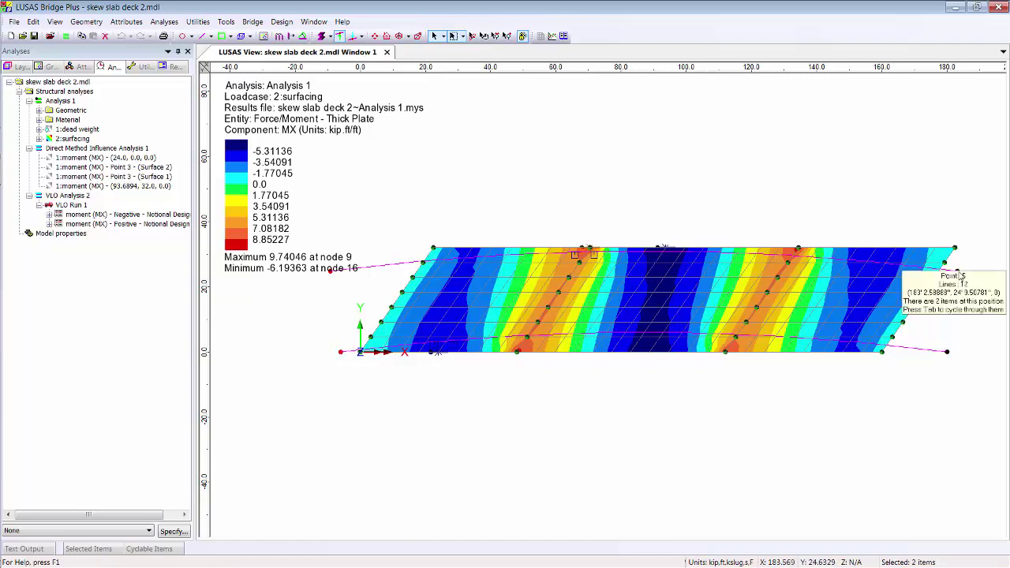
left_click(857, 202)
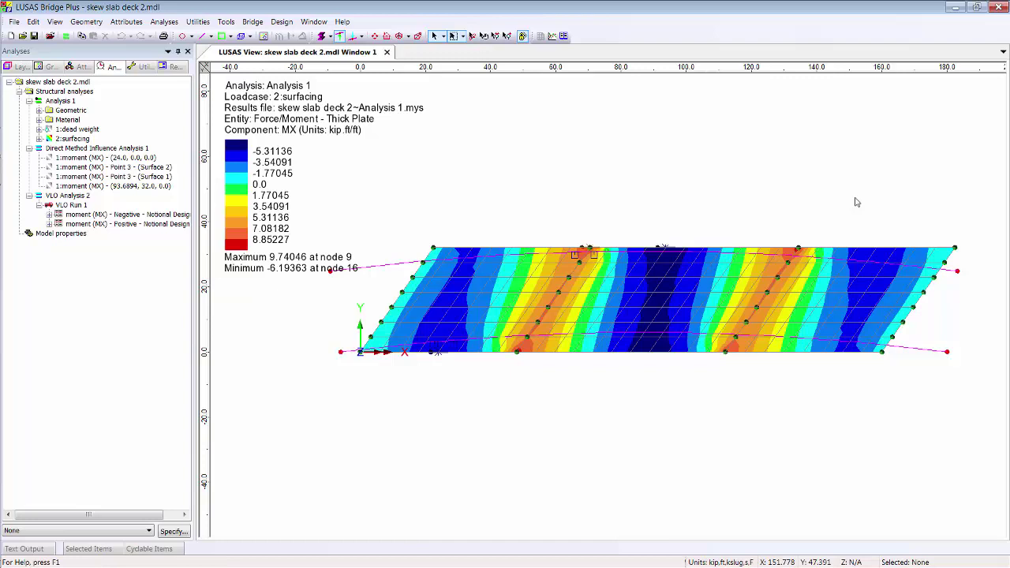
left_click(49, 214)
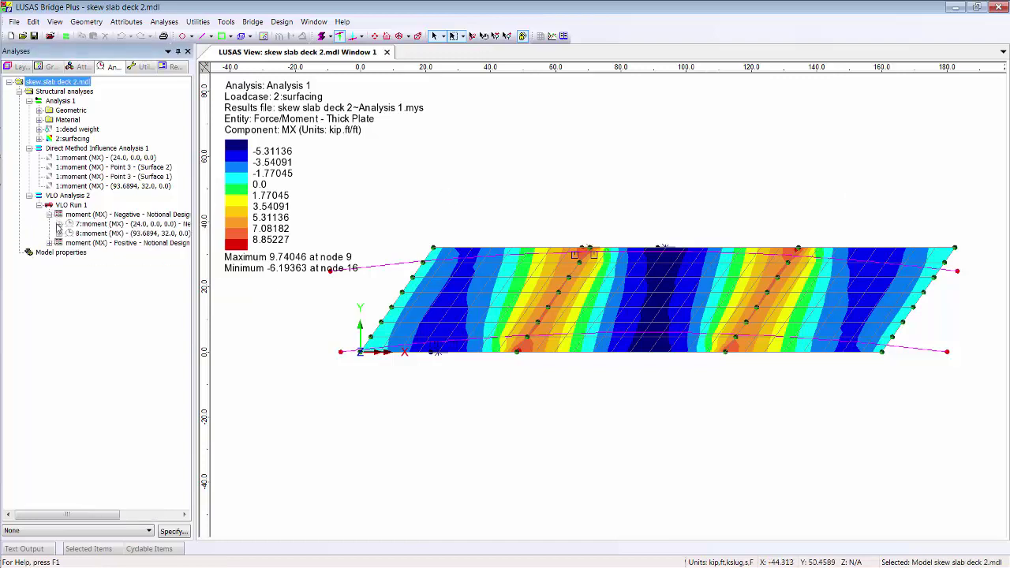
left_click(58, 224)
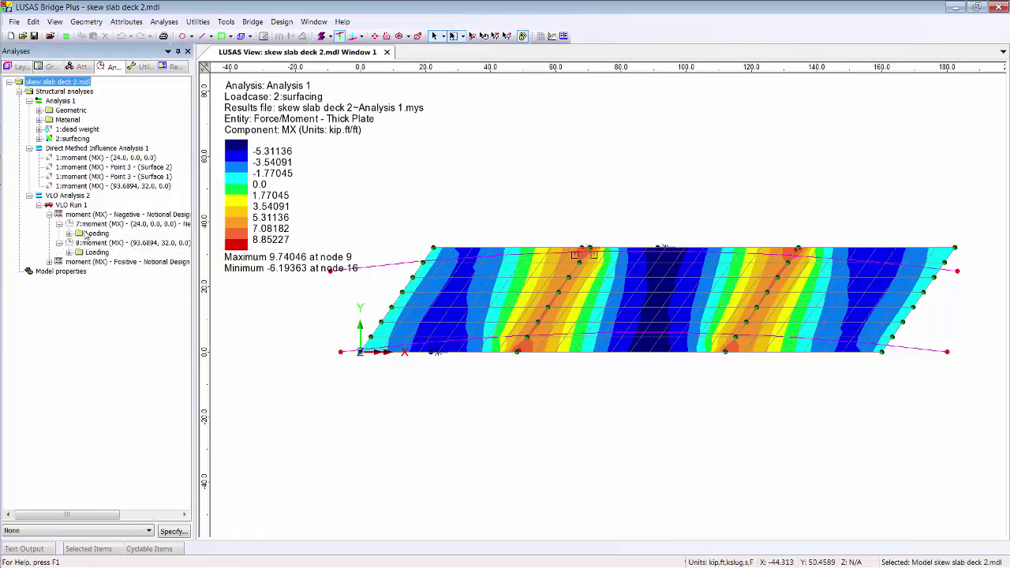
right_click(93, 225)
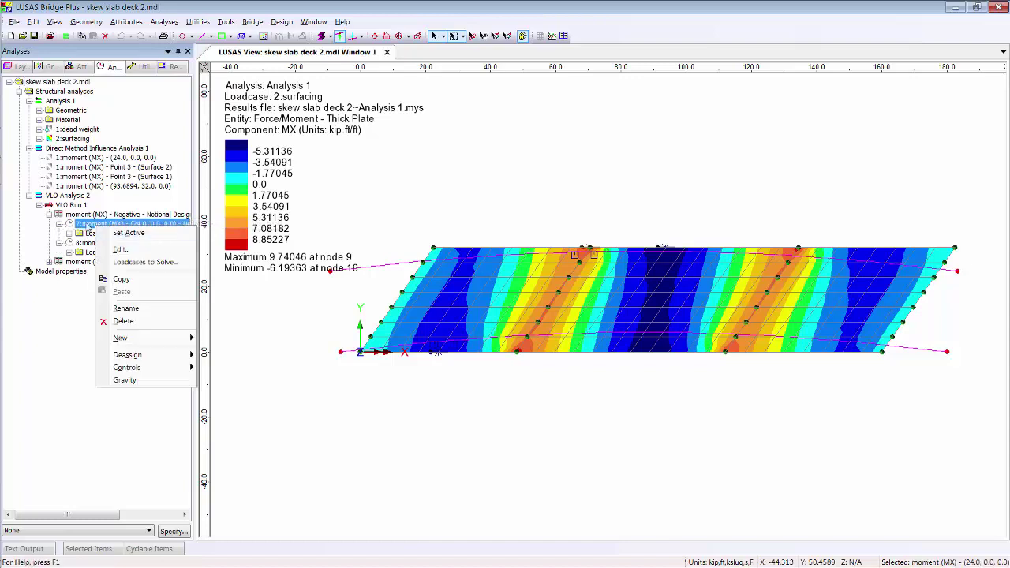
left_click(128, 232)
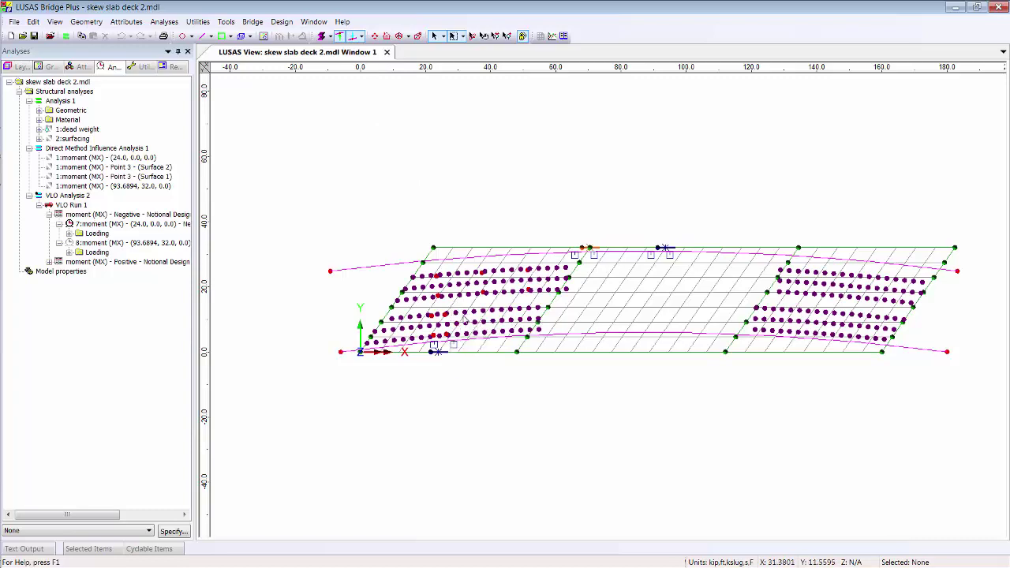
left_click(472, 35)
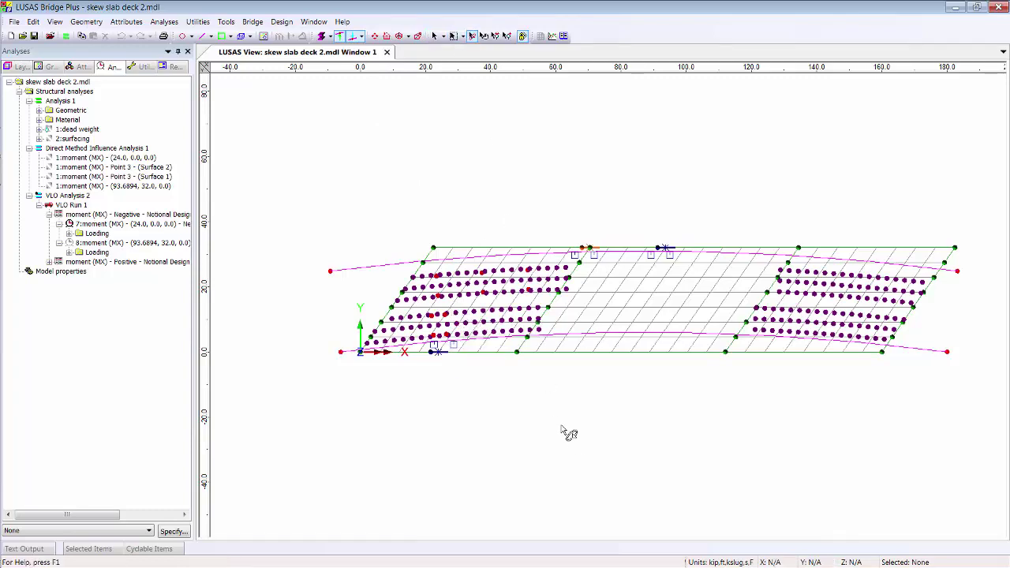
left_click_drag(569, 434, 664, 330)
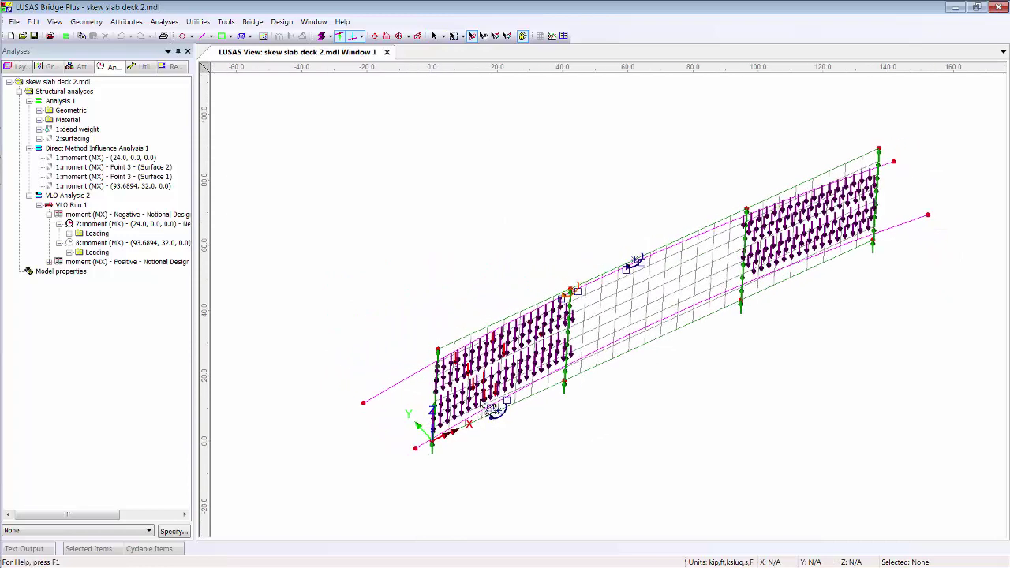
left_click(375, 36)
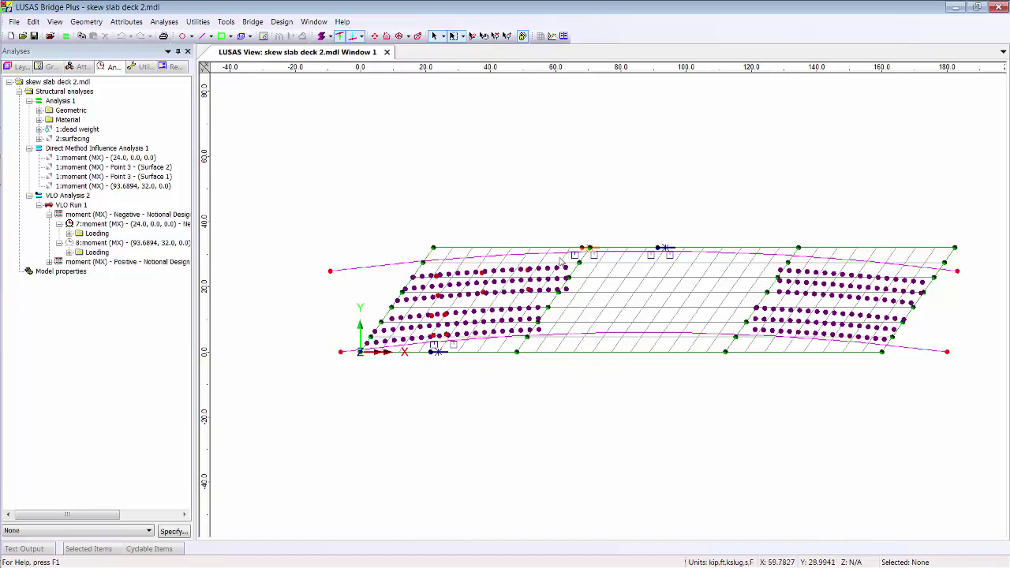
Step: View the vehicle loads of the negative pattern at (93.6894, 32.0, 0.0) and of the positive Point 3 (Surface 2) pattern by activating each
right_click(119, 246)
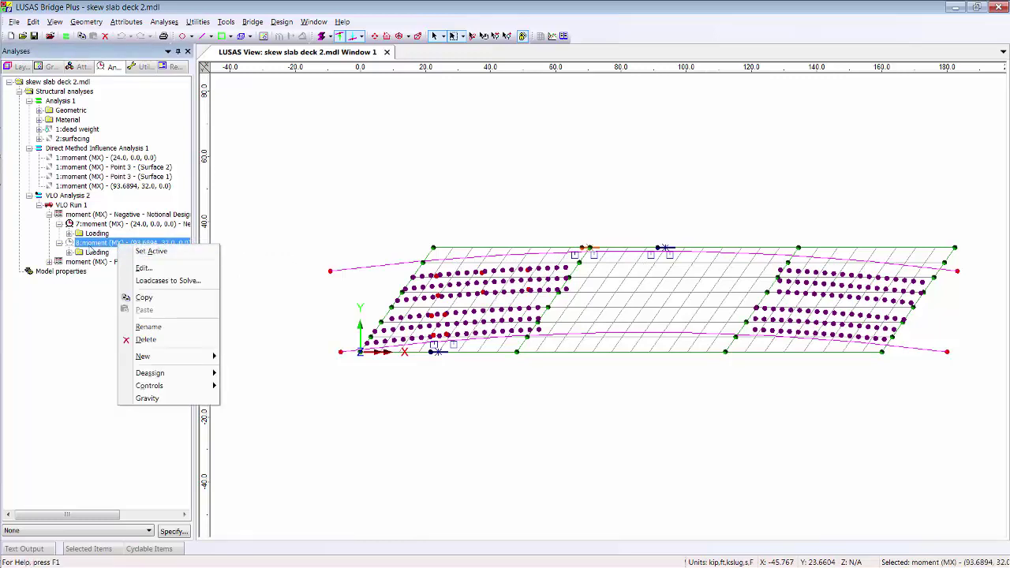
left_click(146, 251)
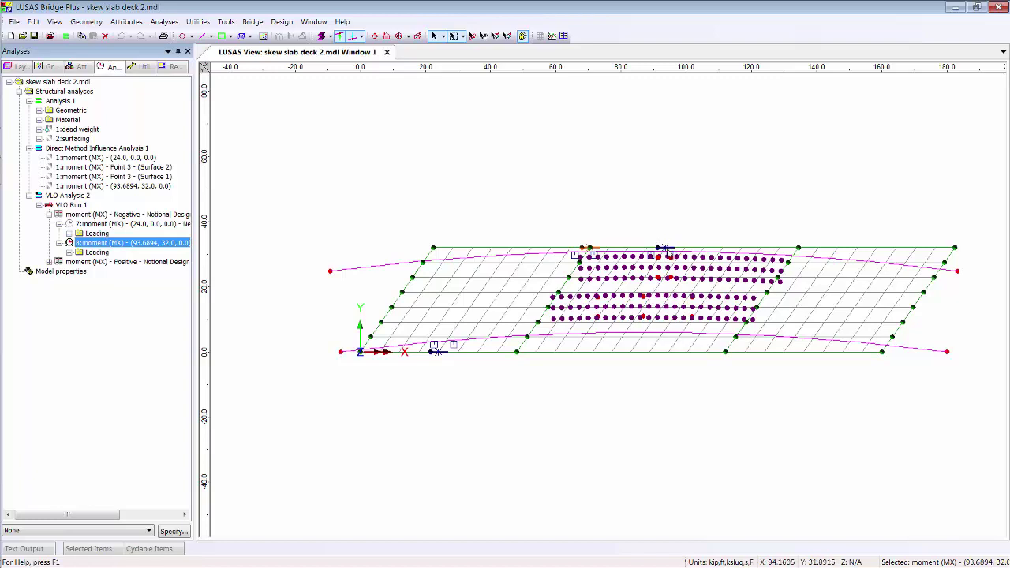
left_click(49, 262)
double_click(109, 270)
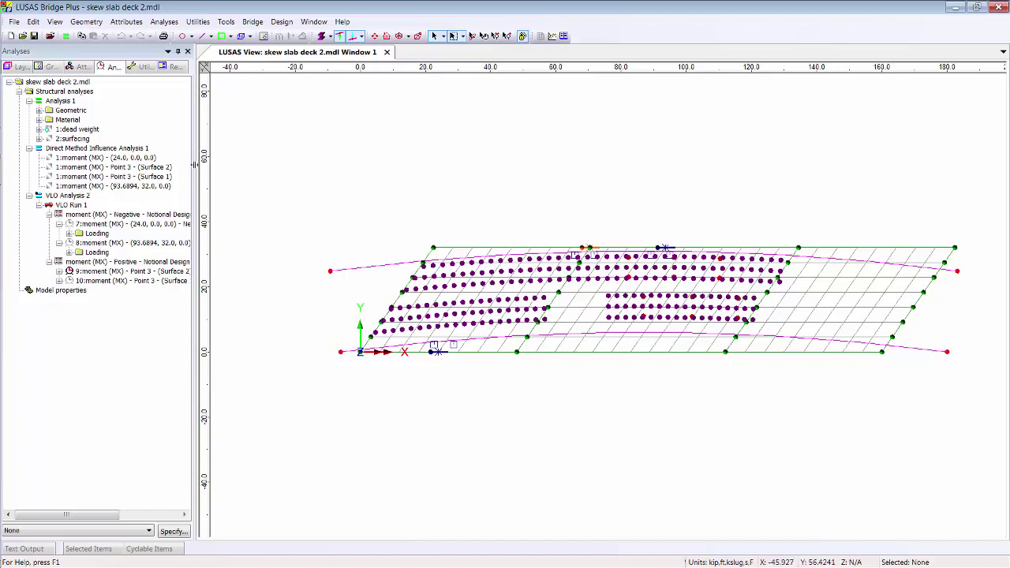
Step: Solve VLO Analysis 2, saving the model under its existing name
left_click(66, 37)
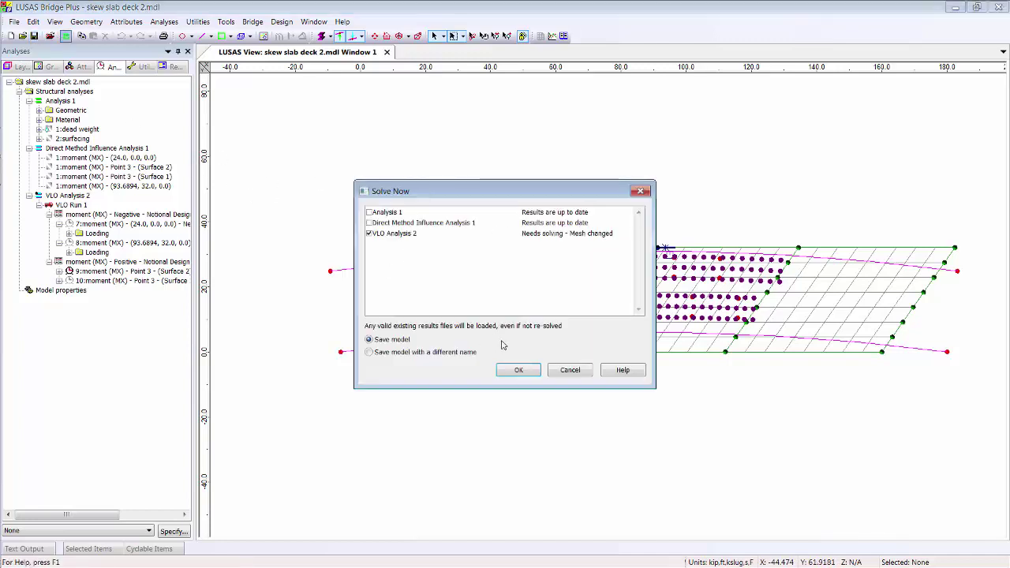
left_click(516, 369)
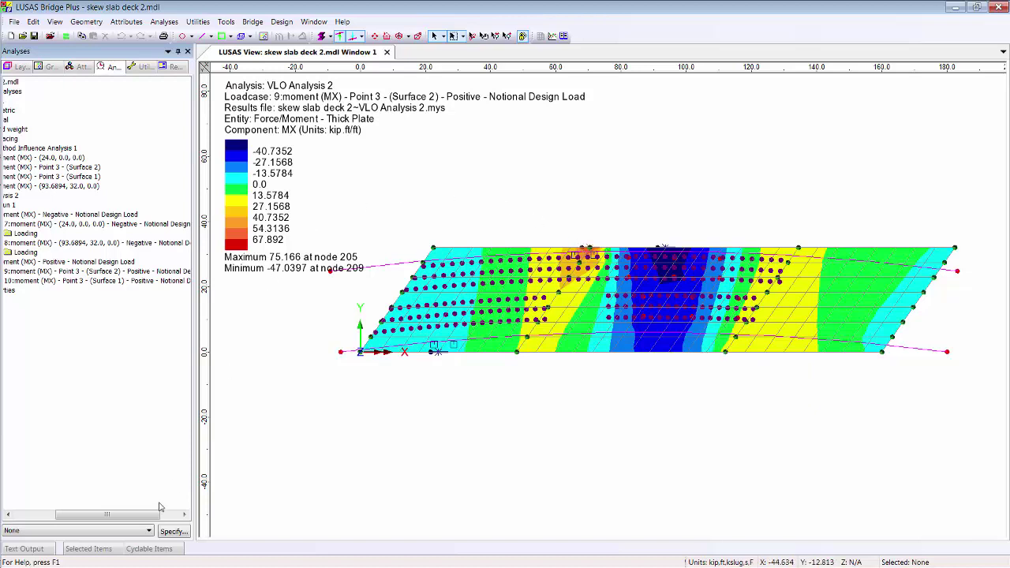
left_click_drag(157, 514, 115, 514)
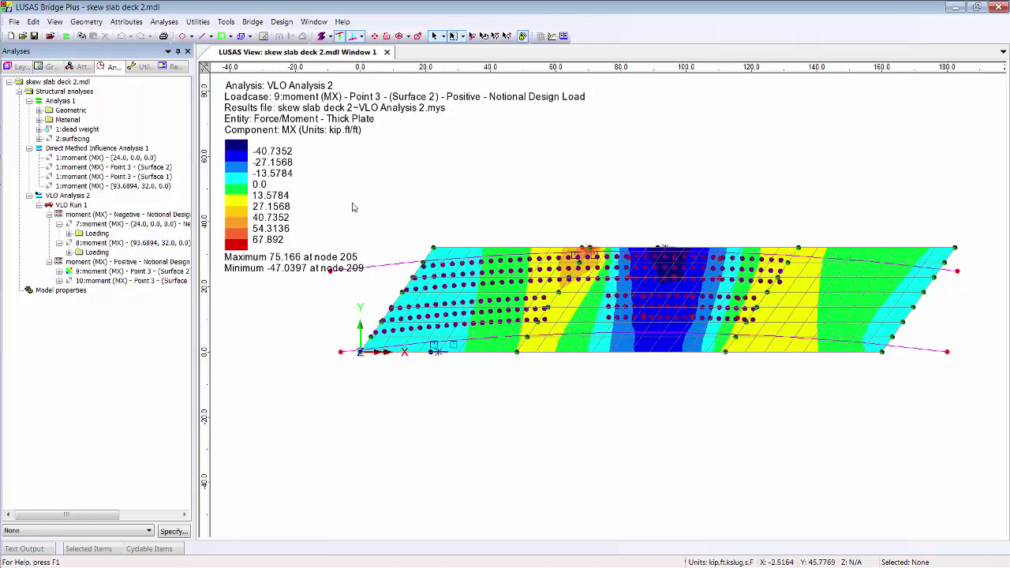
Step: Start the Design Combinations definition using design code AASHTO - 7th
left_click(284, 22)
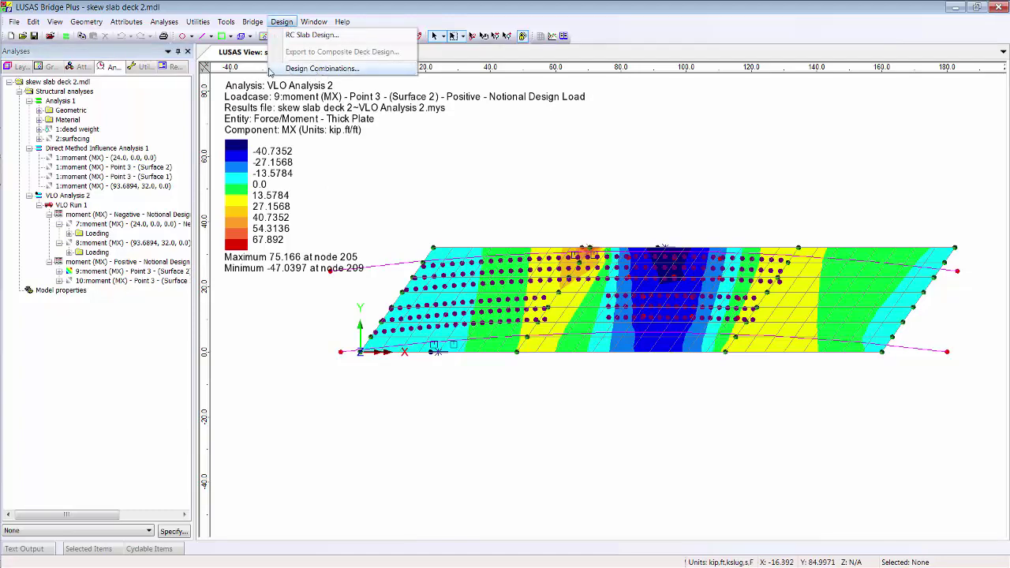
left_click(167, 23)
left_click(169, 24)
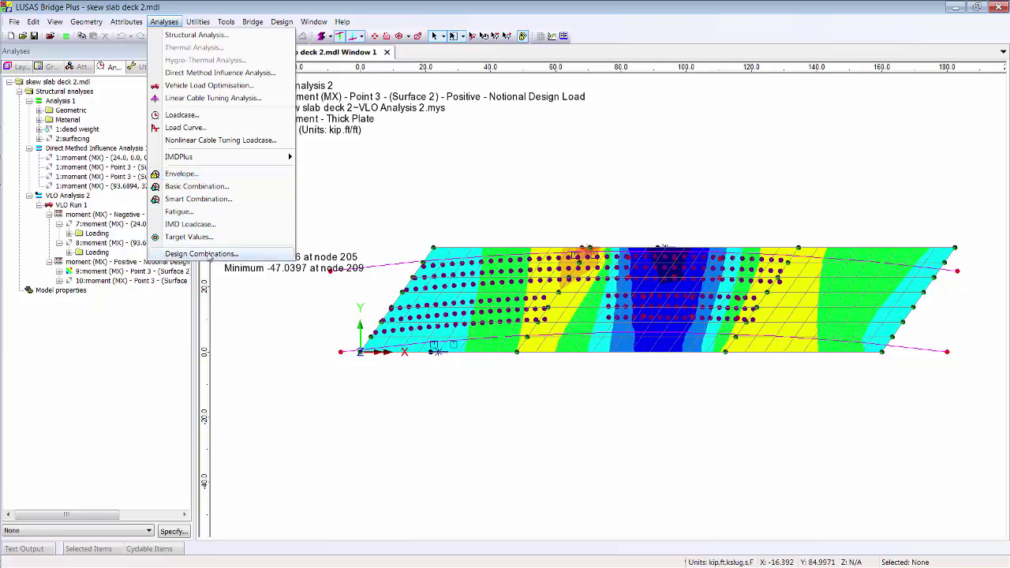
left_click(203, 254)
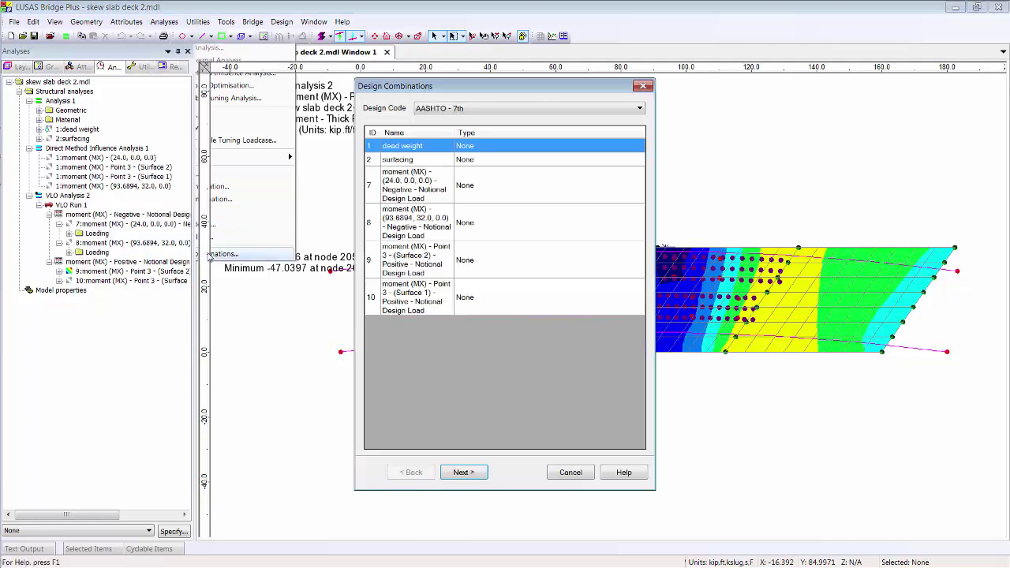
left_click(511, 109)
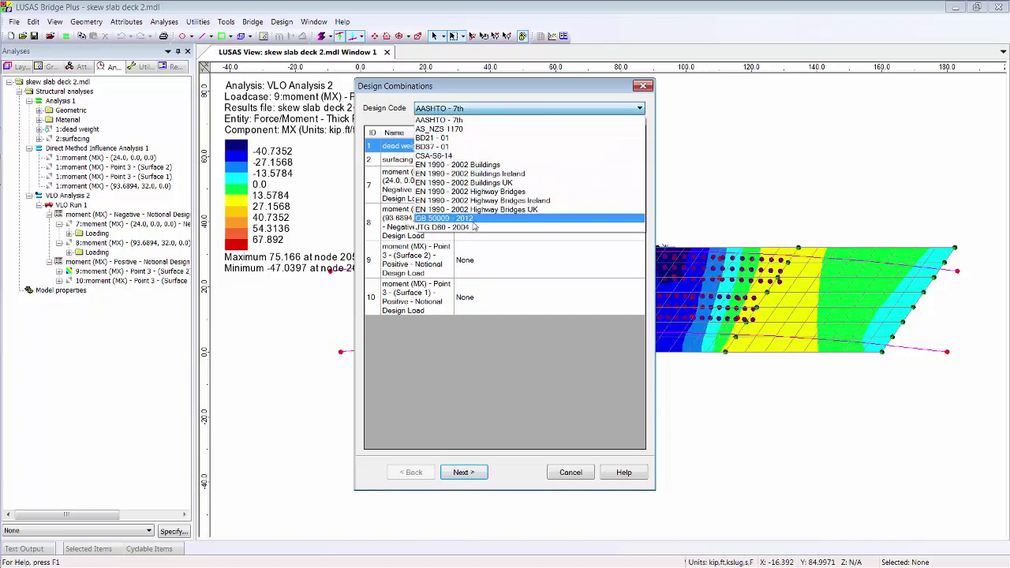
left_click(467, 121)
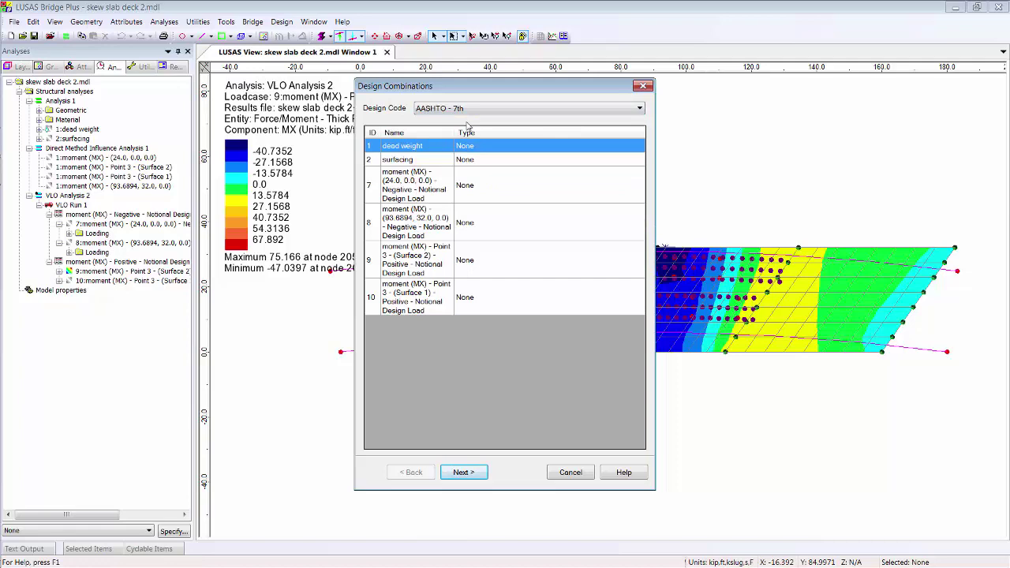
Step: Assign dead weight as DC | Components and Attachments and surfacing as DW | Wearing Surfaces and Utilities
left_click(575, 150)
left_click(616, 147)
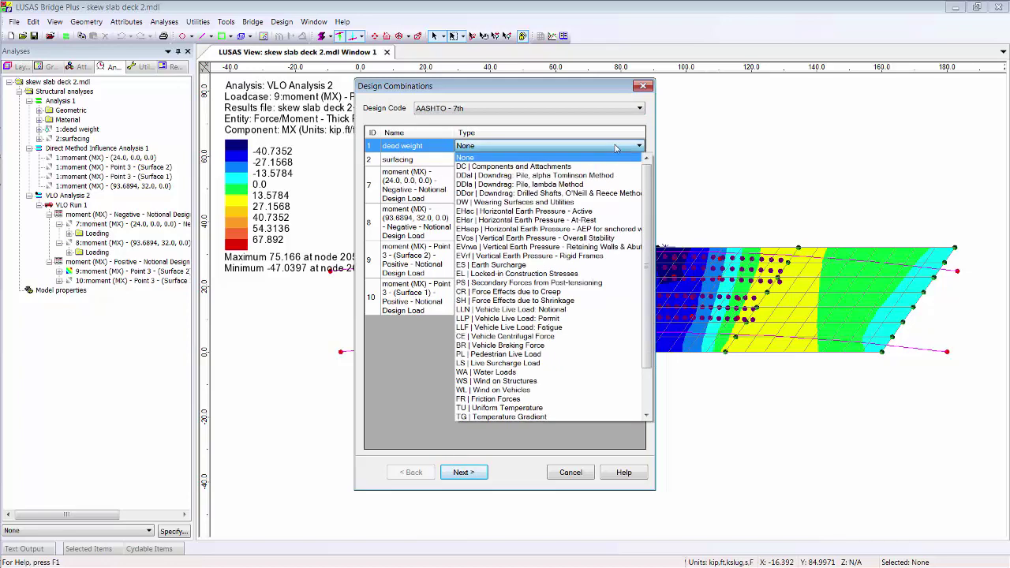
left_click(547, 168)
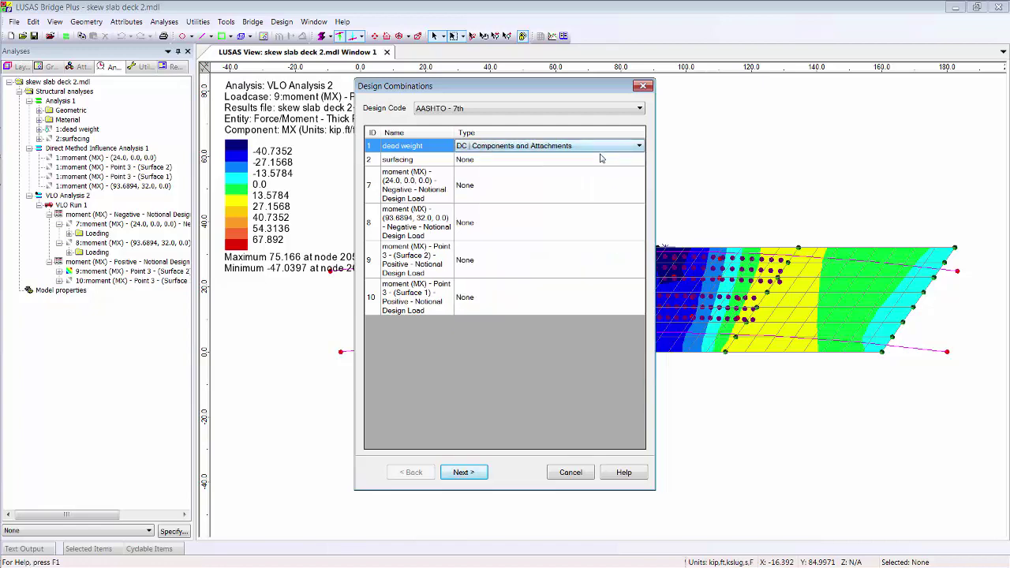
left_click(628, 158)
left_click(638, 159)
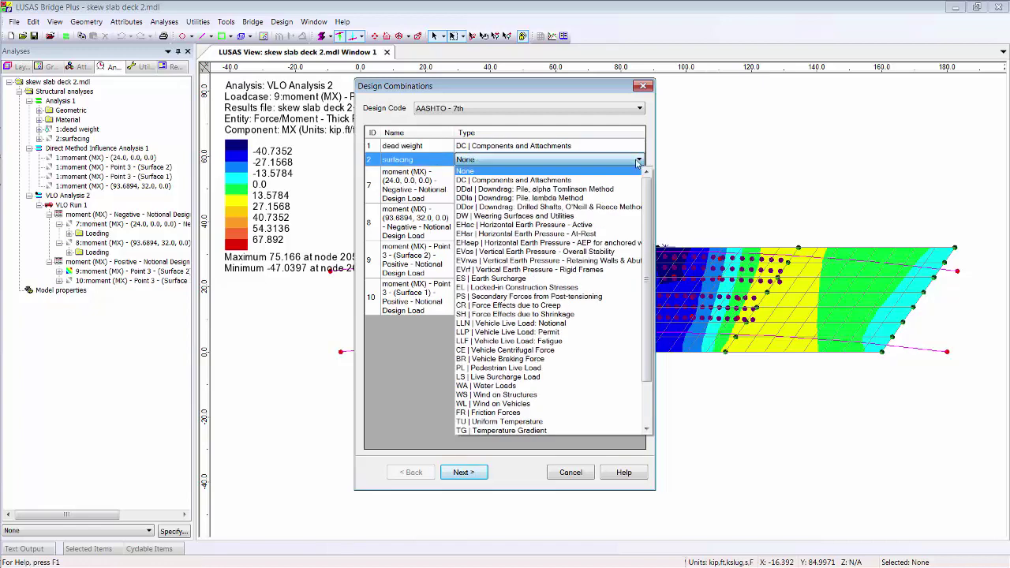
left_click(563, 216)
Step: Assign the LLN | Vehicle Live Load: Notional type to both negative moment (MX) pattern loadcases, IDs 7 and 8
left_click(531, 201)
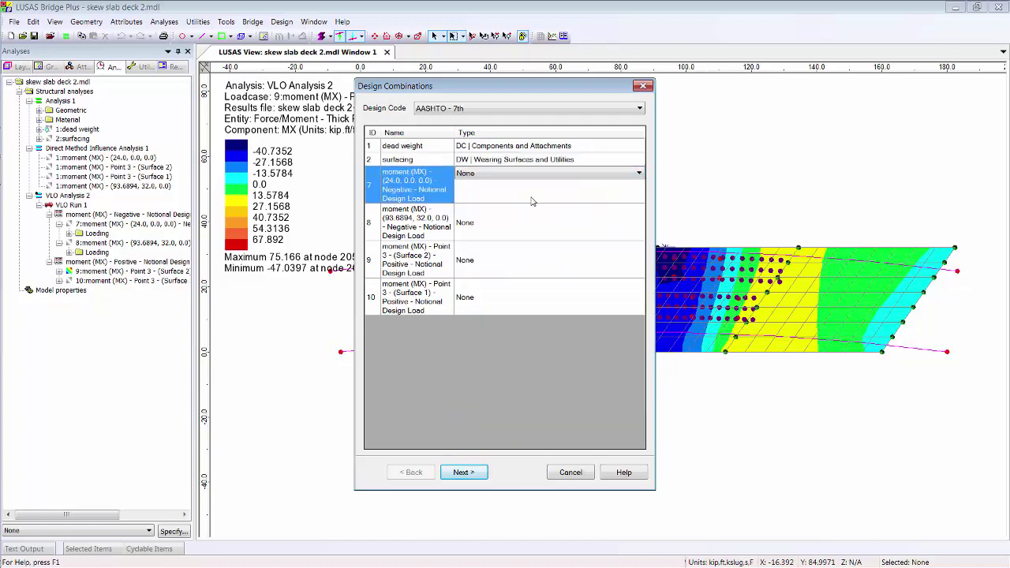
left_click(611, 177)
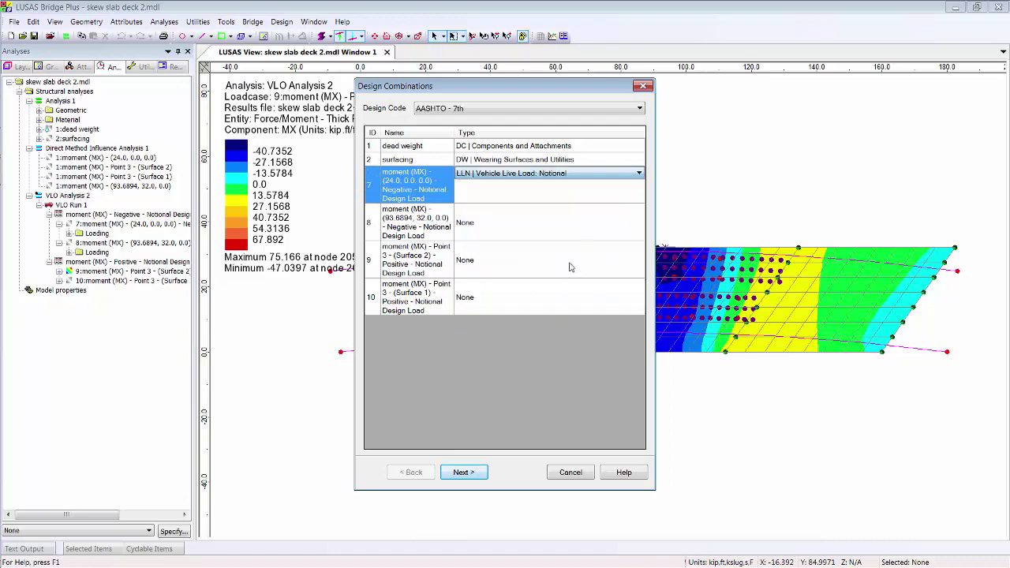
left_click(535, 336)
left_click(595, 219)
left_click(629, 211)
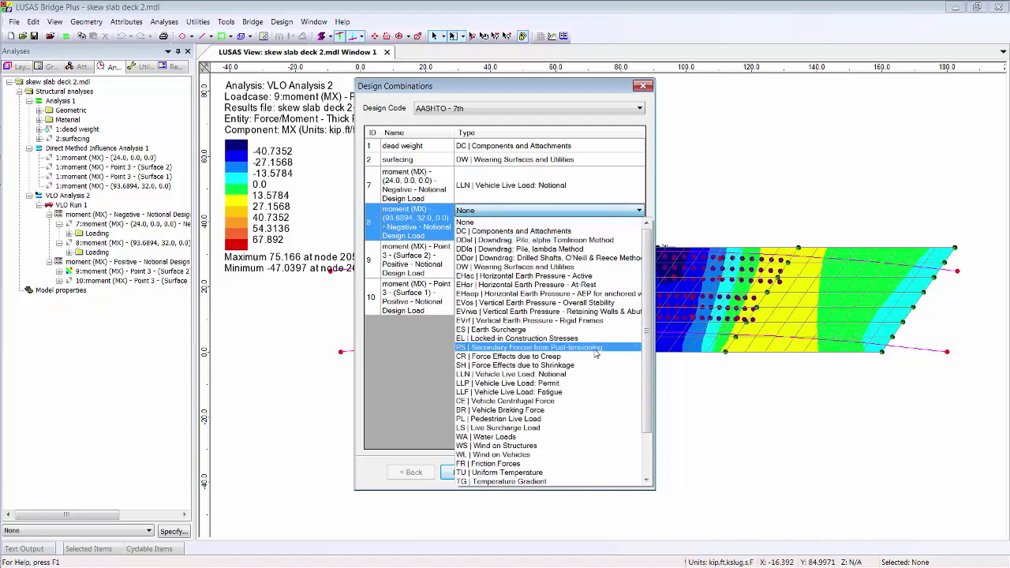
left_click(590, 375)
Step: Assign the LLN | Vehicle Live Load: Notional type to both positive Point 3 moment (MX) pattern loadcases, IDs 9 and 10
left_click(627, 265)
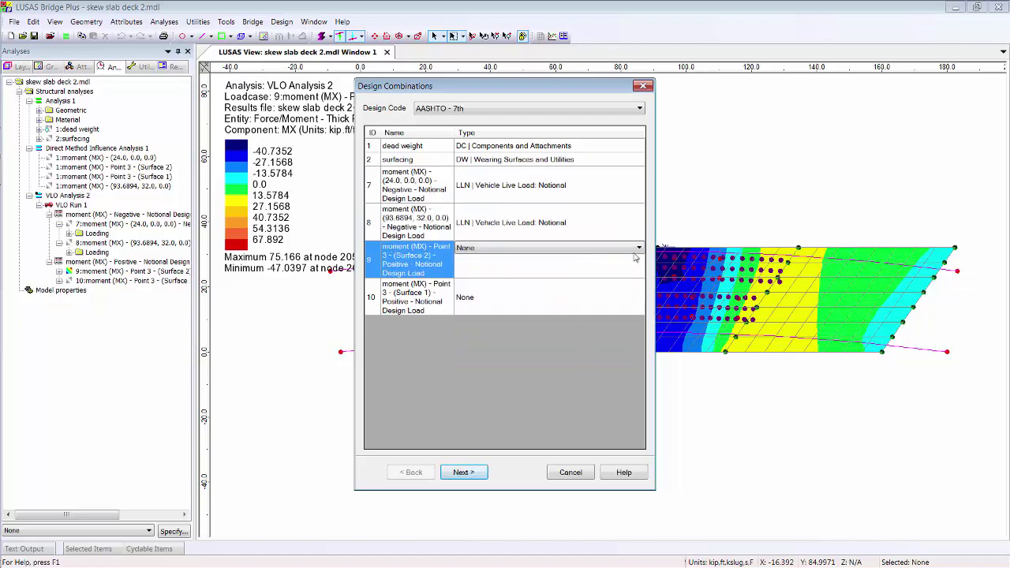
left_click(633, 249)
left_click(586, 412)
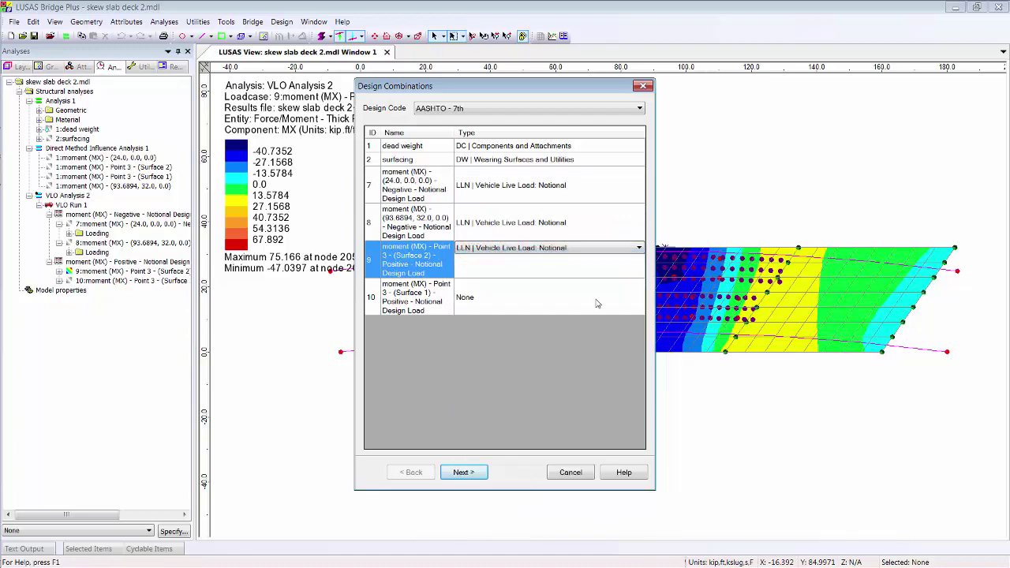
left_click(635, 292)
left_click(635, 290)
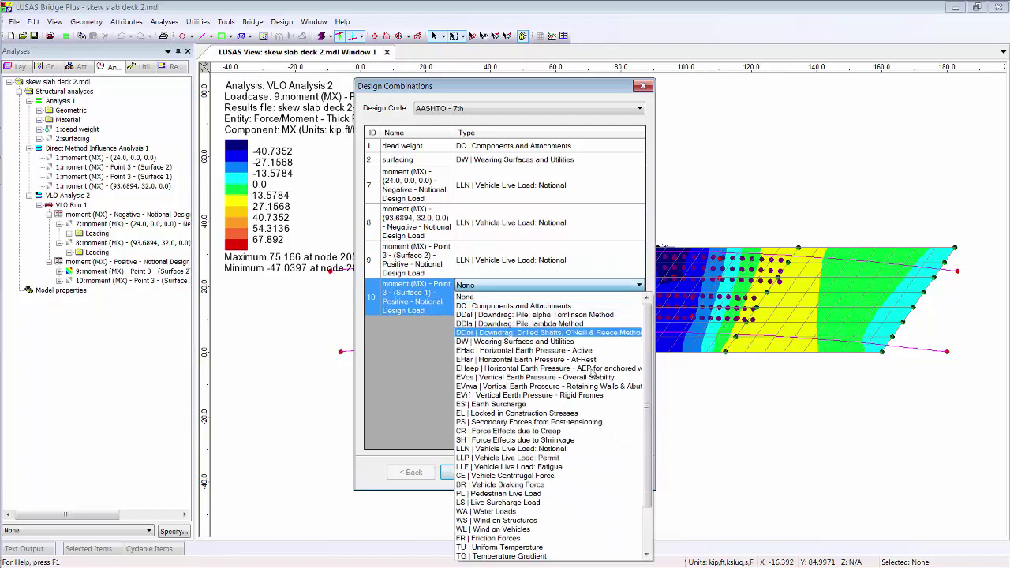
left_click(582, 451)
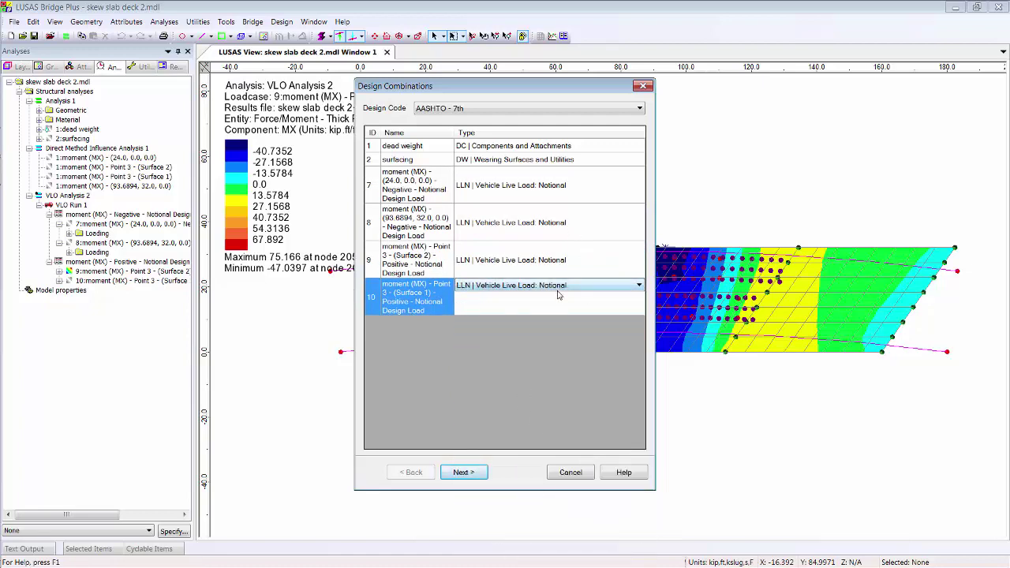
Step: Continue to the combination options and request load combinations for other effects covering Strength I, Strength II and Strength III
left_click(464, 472)
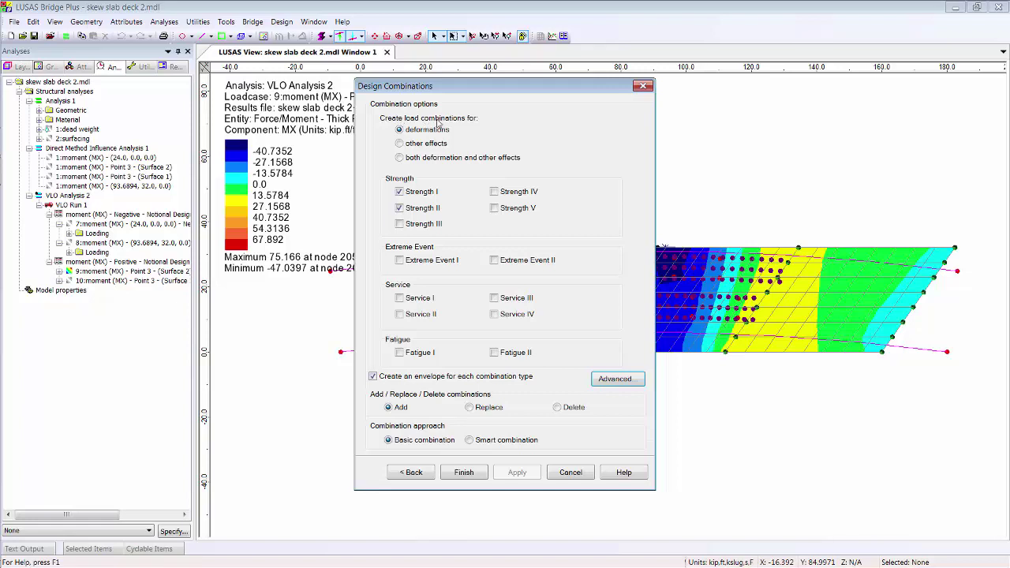
left_click(417, 145)
left_click(410, 207)
left_click(418, 224)
Step: Set LLN | Vehicle Live Load: Notional to mutually exclusive in the advanced variable actions, and generate the basic design combinations with envelopes
left_click(619, 380)
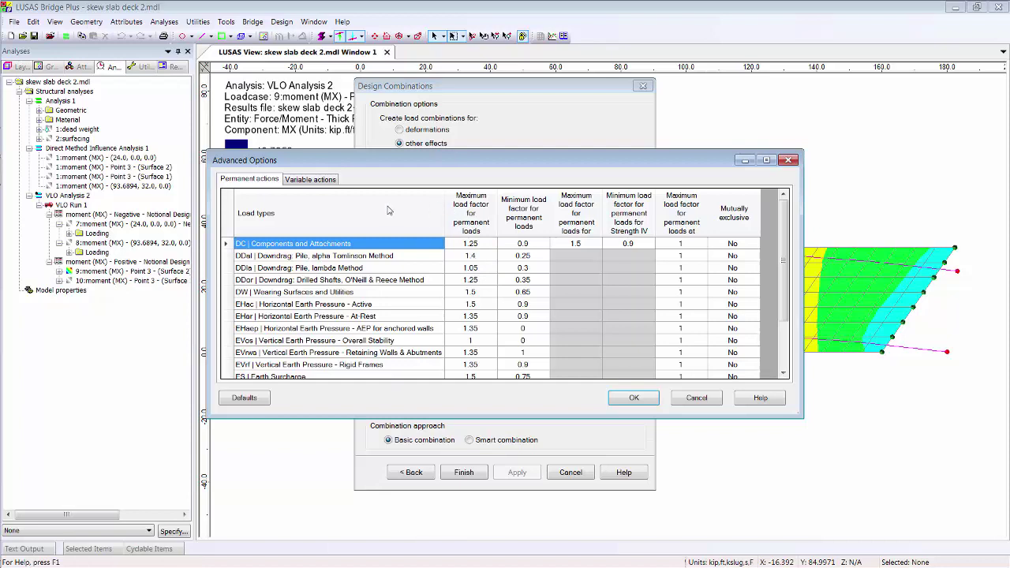
left_click(311, 180)
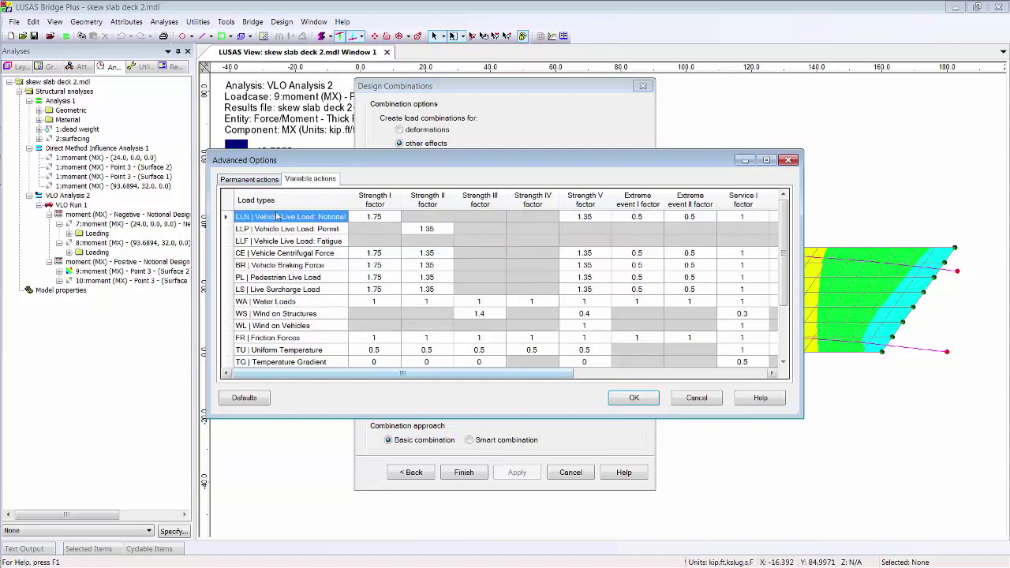
left_click(249, 181)
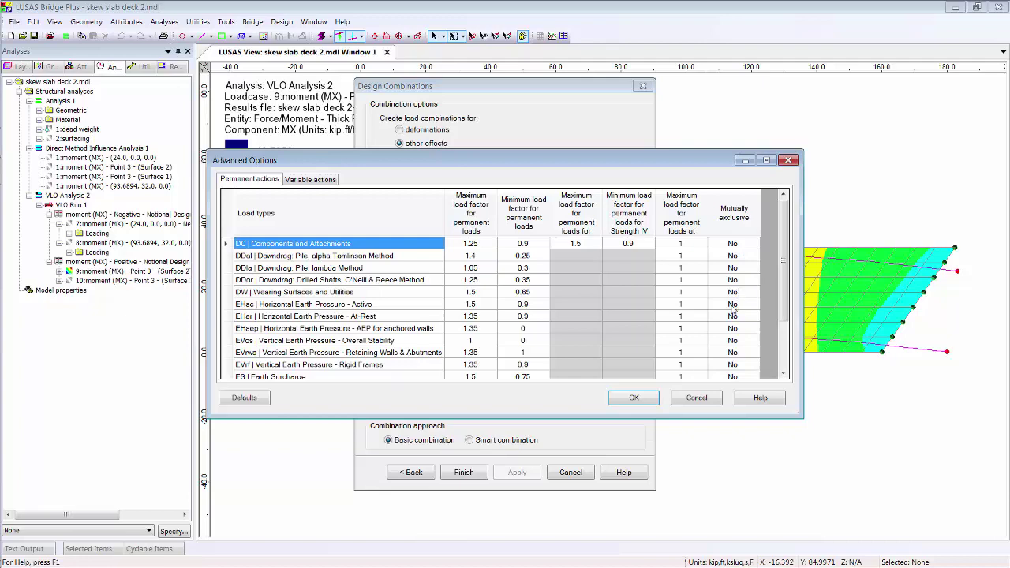
left_click(310, 179)
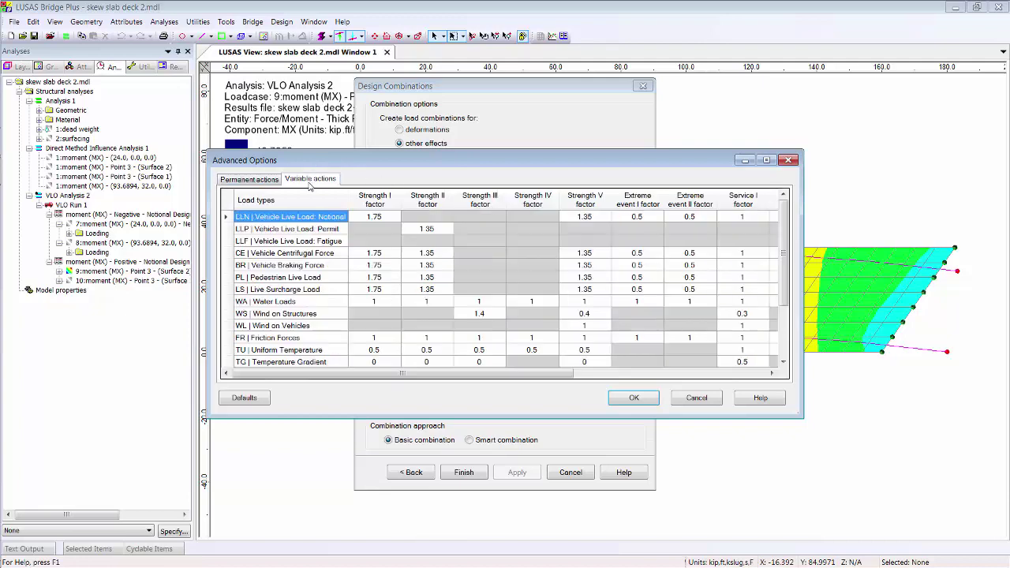
left_click_drag(476, 373, 657, 372)
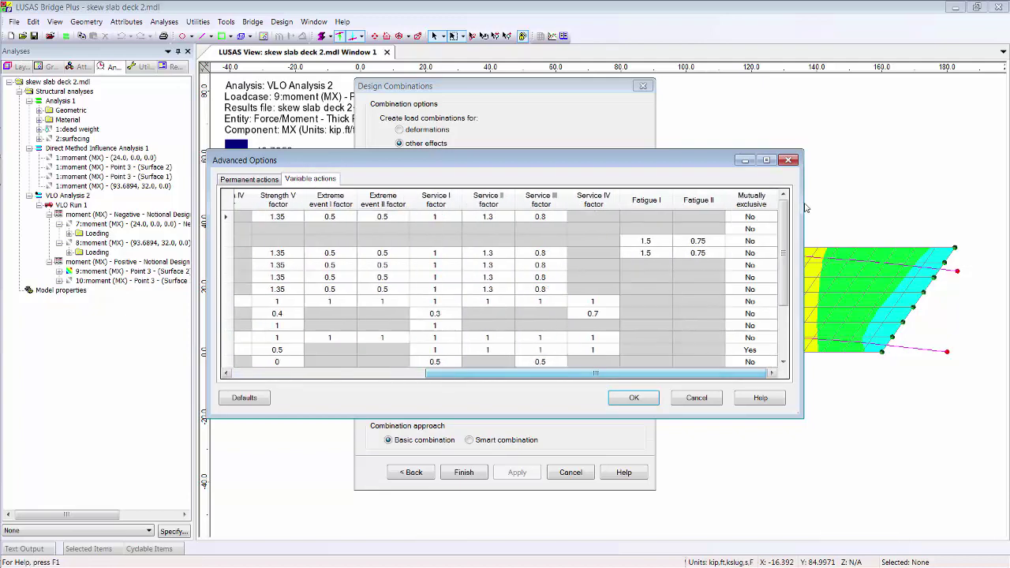
left_click(764, 218)
left_click(765, 218)
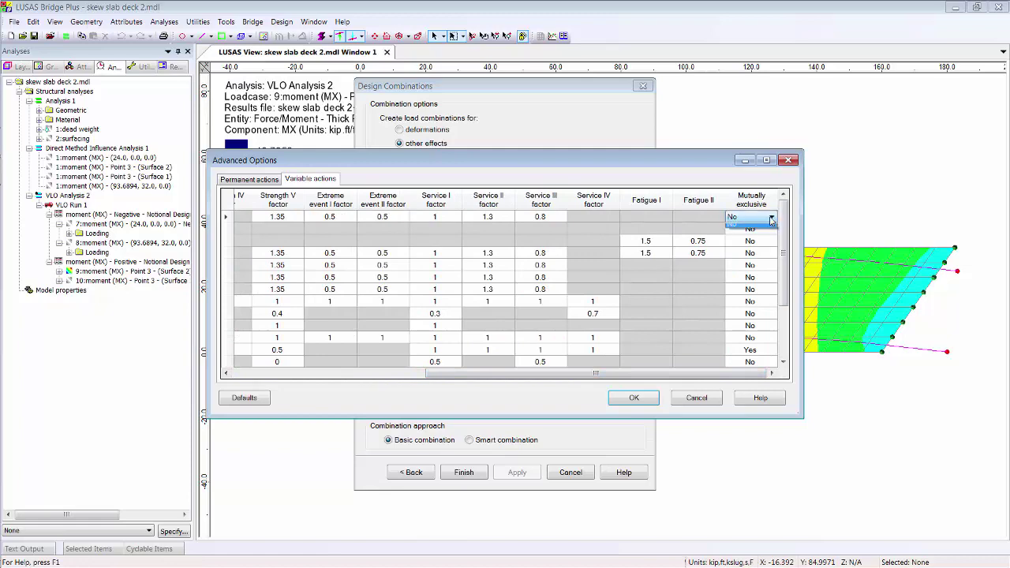
left_click(769, 217)
left_click(759, 228)
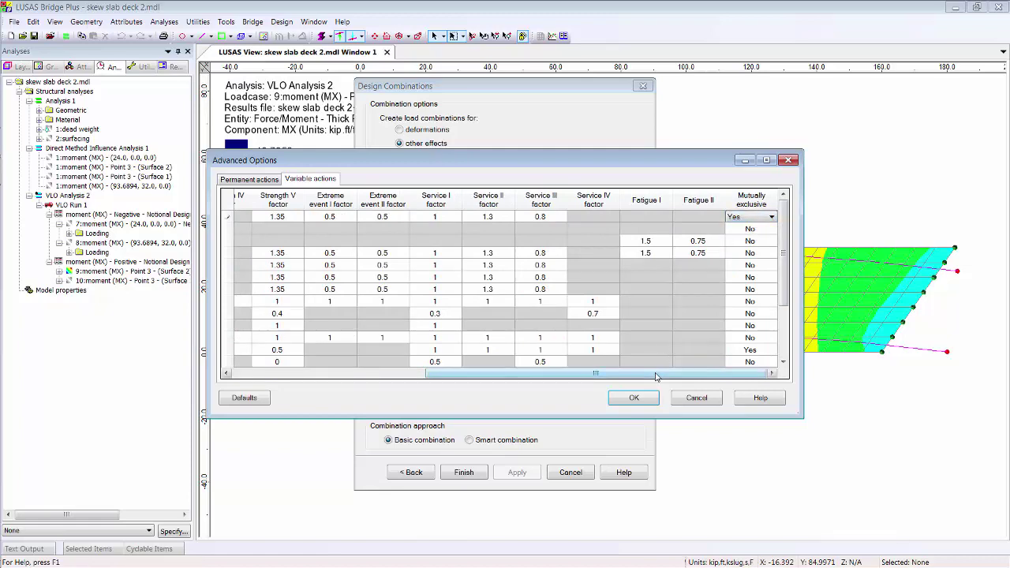
left_click_drag(657, 373, 433, 384)
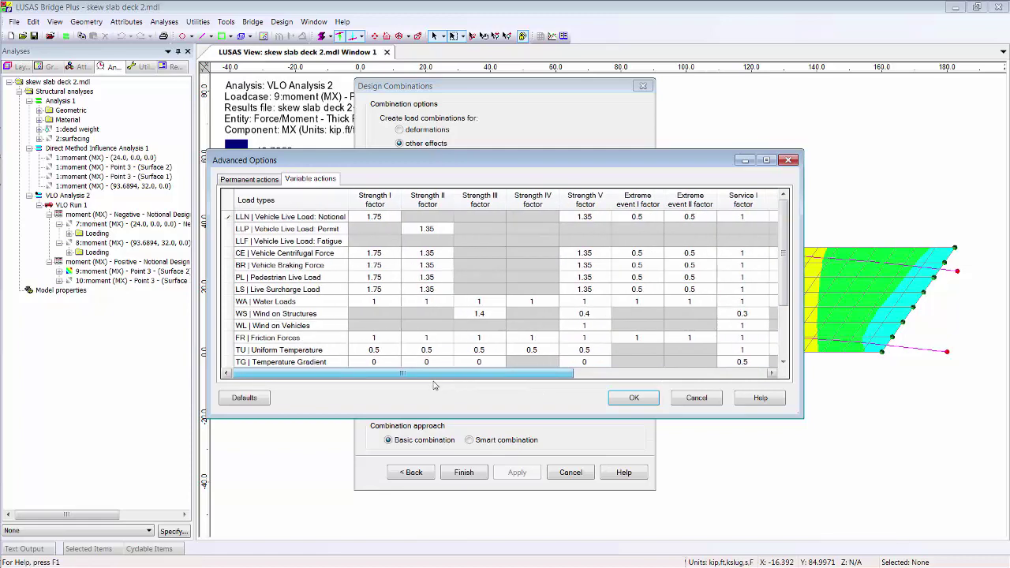
left_click(636, 394)
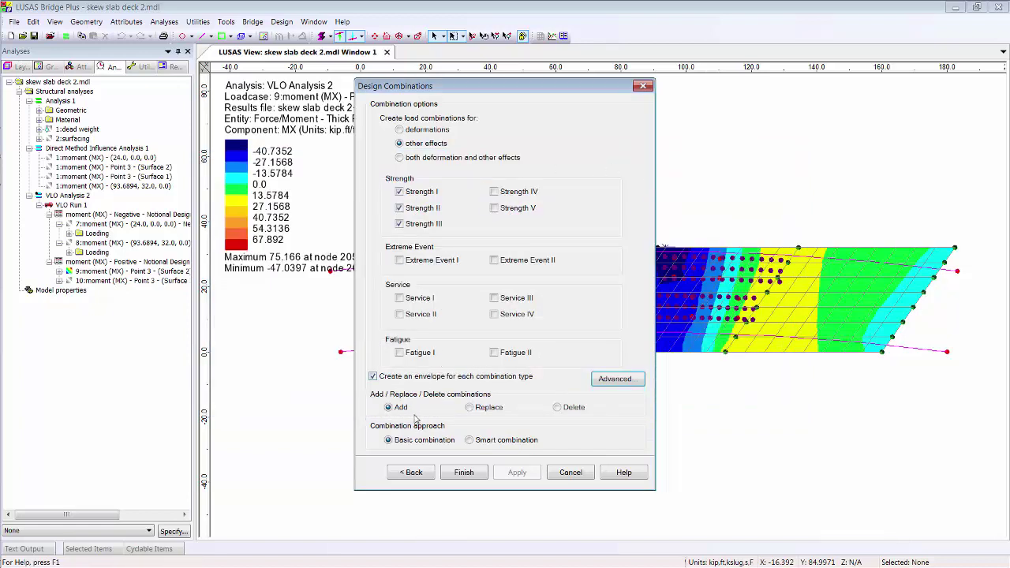
left_click(464, 471)
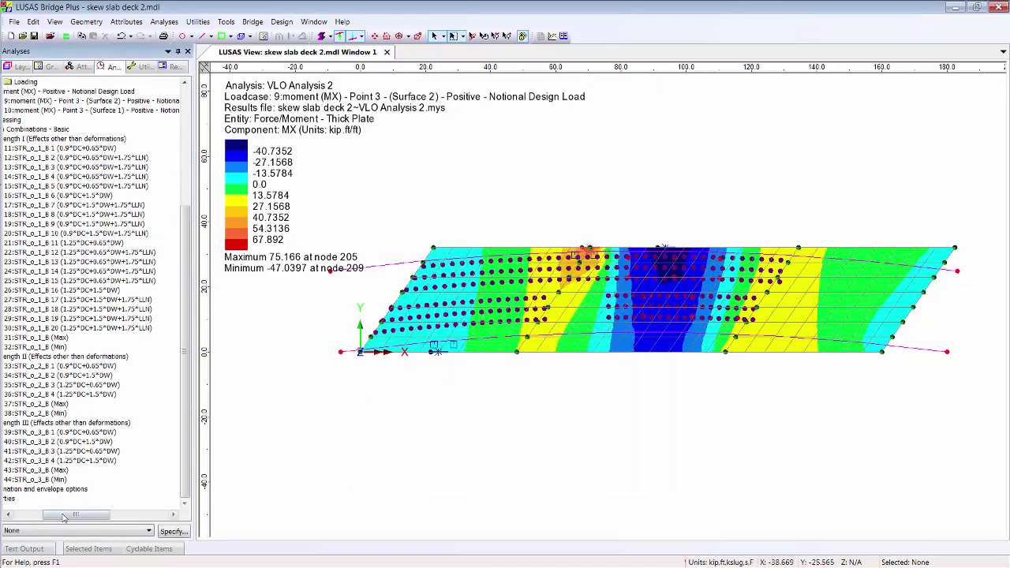
Step: Inspect the load factors of Strength I combination STR_o_1_B 17 and view the MX moment contours of combination STR_o_1_B 20
left_click_drag(89, 518, 32, 518)
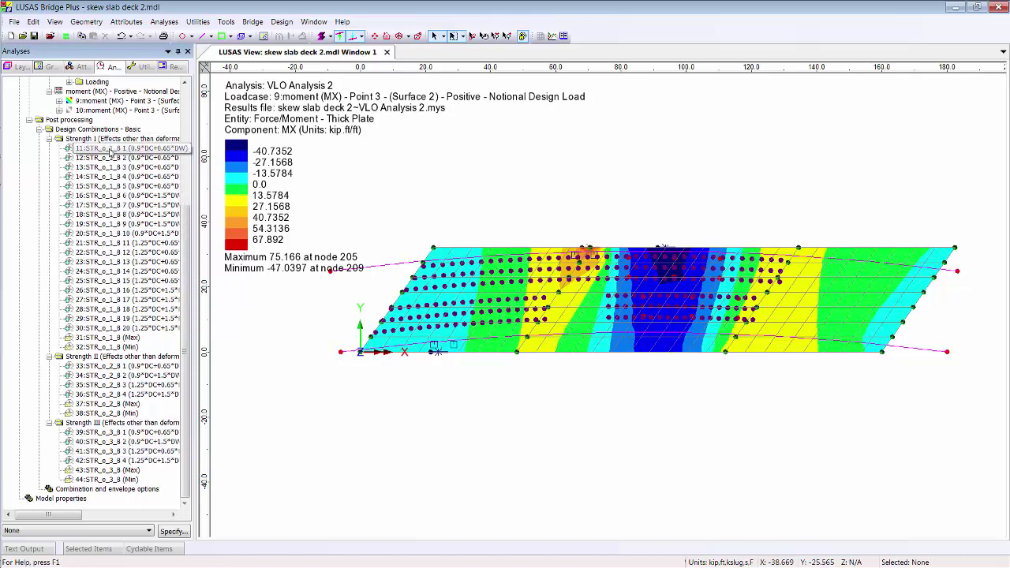
double_click(135, 300)
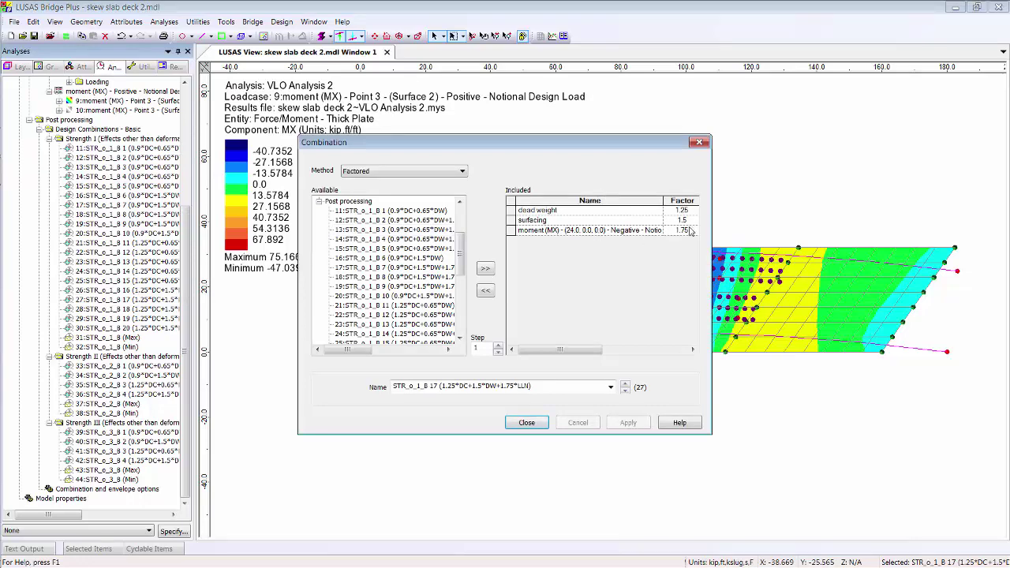
left_click(526, 422)
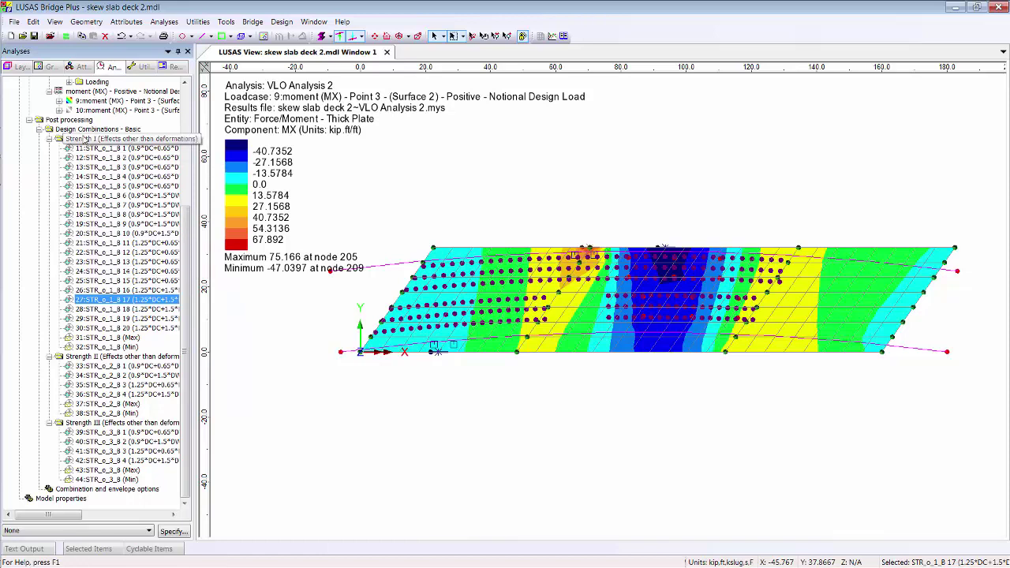
double_click(95, 328)
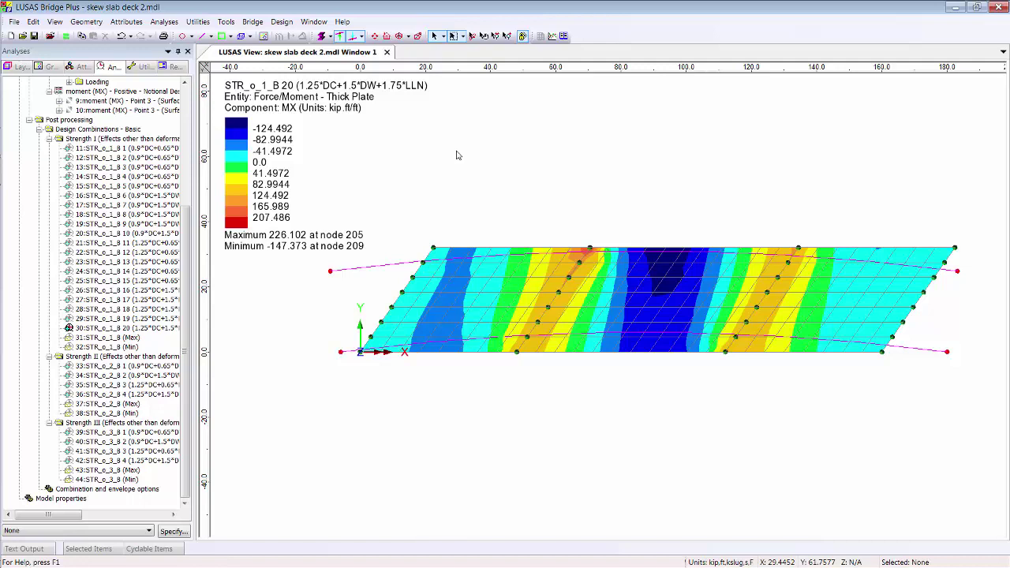
Step: Start an RC Slab Design attribute and use the United States of America bar sizes for its reinforcement library
left_click(125, 21)
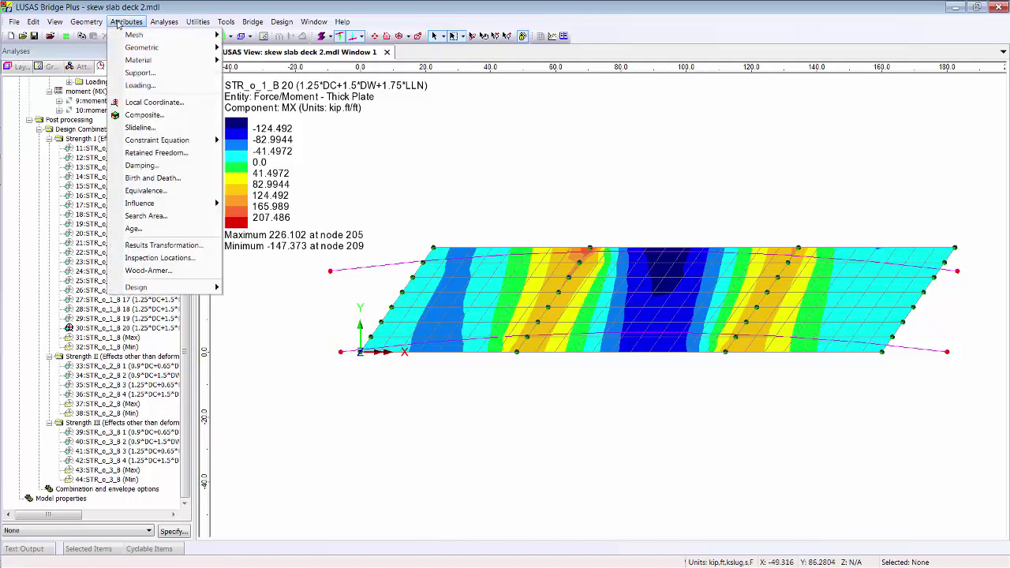
mouse_move(163, 291)
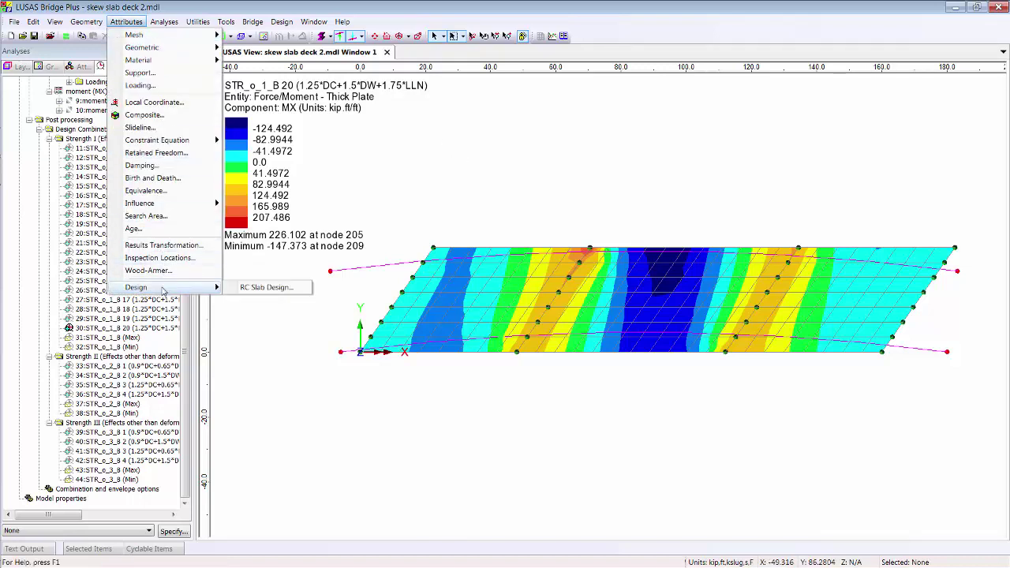
left_click(289, 289)
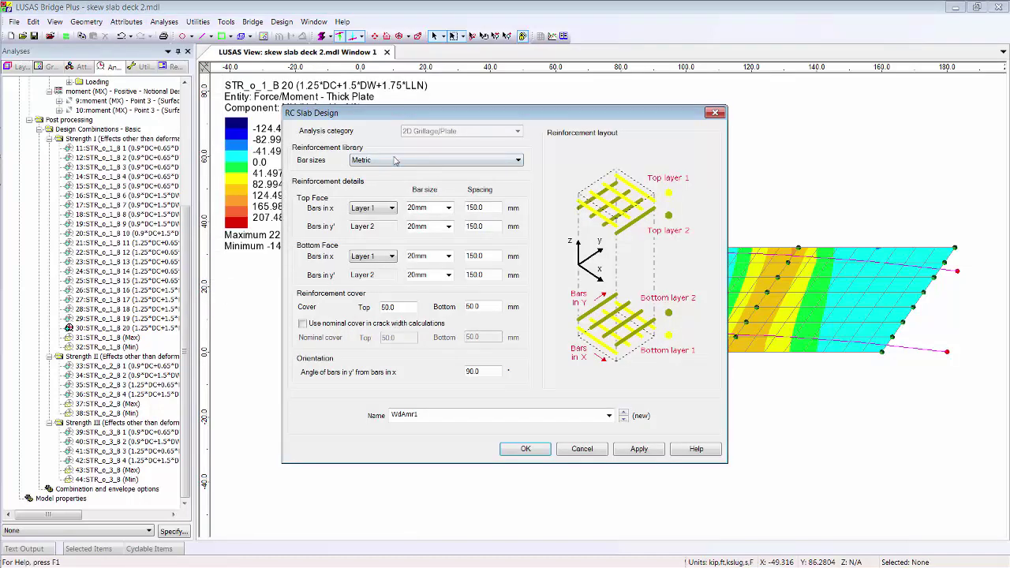
left_click(394, 160)
left_click(389, 196)
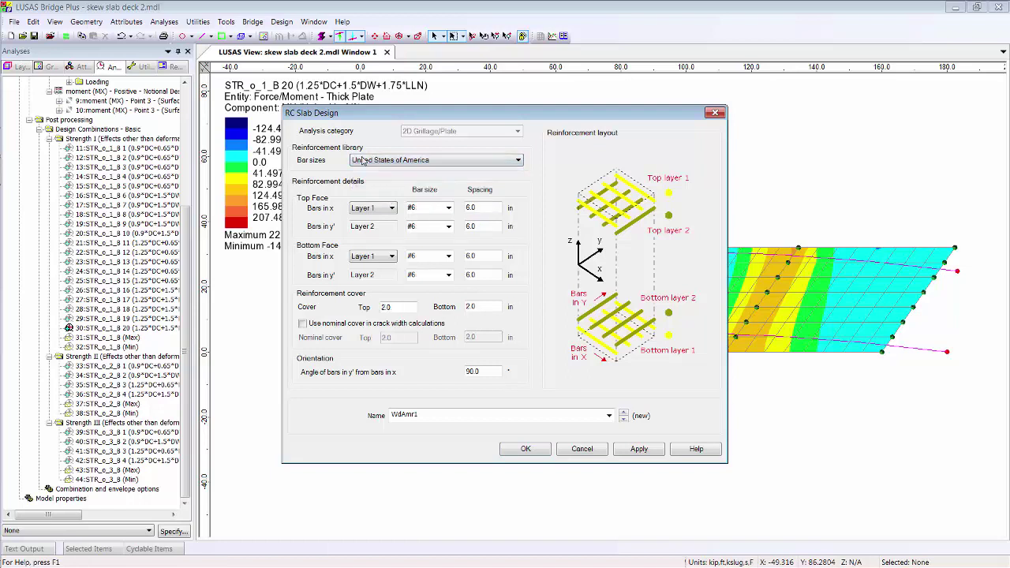